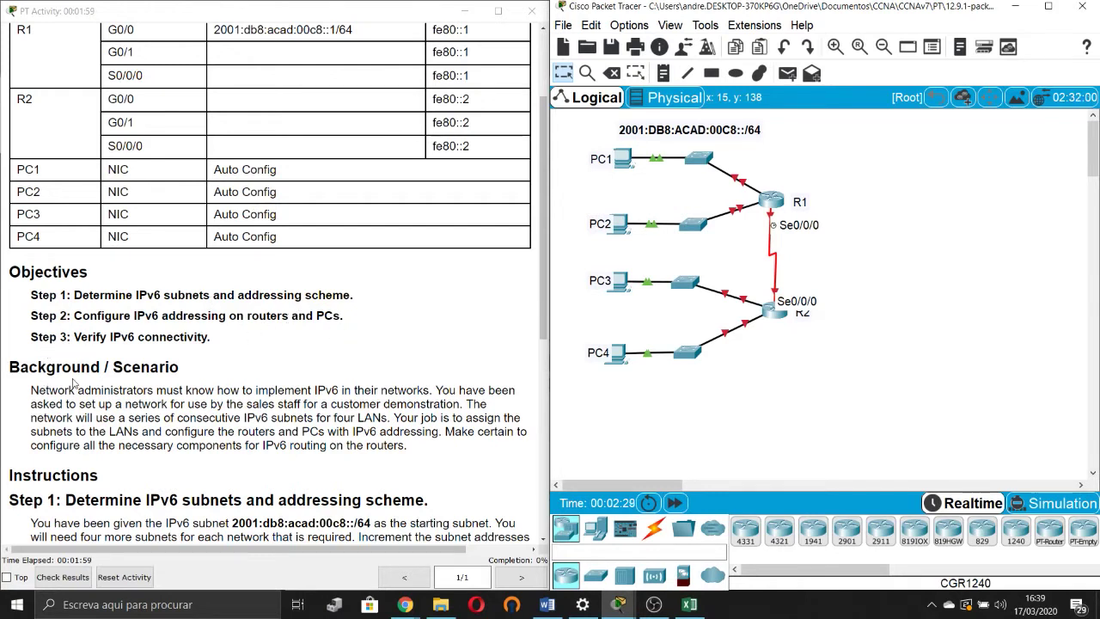
Step: Read the activity's objectives, scenario and Step 1 instructions, including the given starting IPv6 subnet
{"action": "scroll", "coordinate": [94, 391], "scroll_direction": "down", "scroll_amount": 1}
{"action": "scroll", "coordinate": [128, 359], "scroll_direction": "down", "scroll_amount": 2}
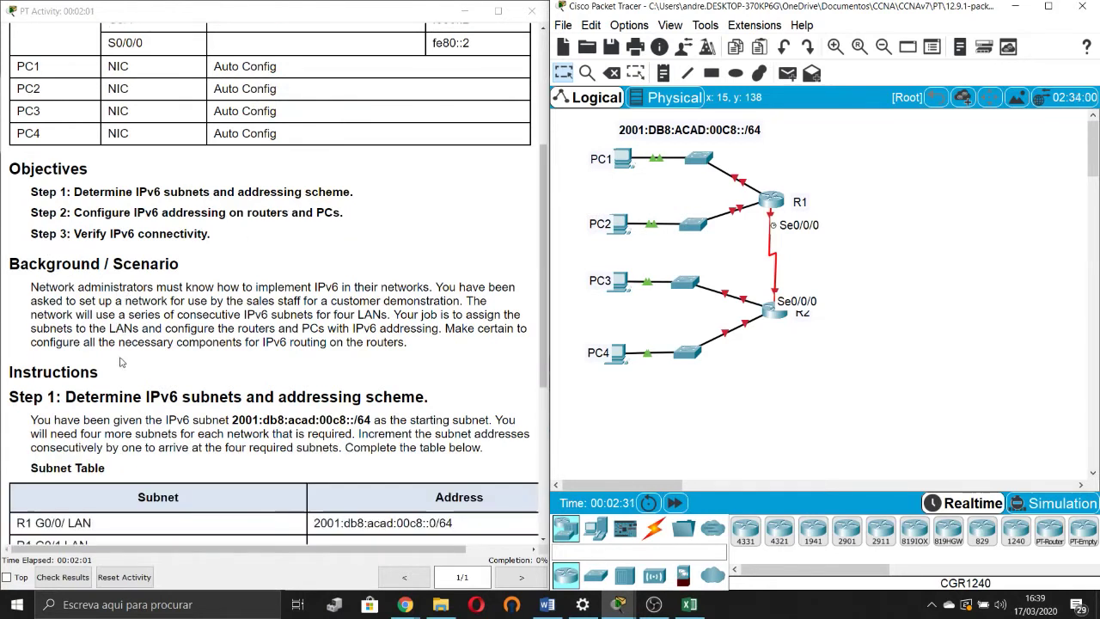
{"action": "scroll", "coordinate": [124, 356], "scroll_direction": "down", "scroll_amount": 1}
{"action": "scroll", "coordinate": [123, 355], "scroll_direction": "down", "scroll_amount": 1}
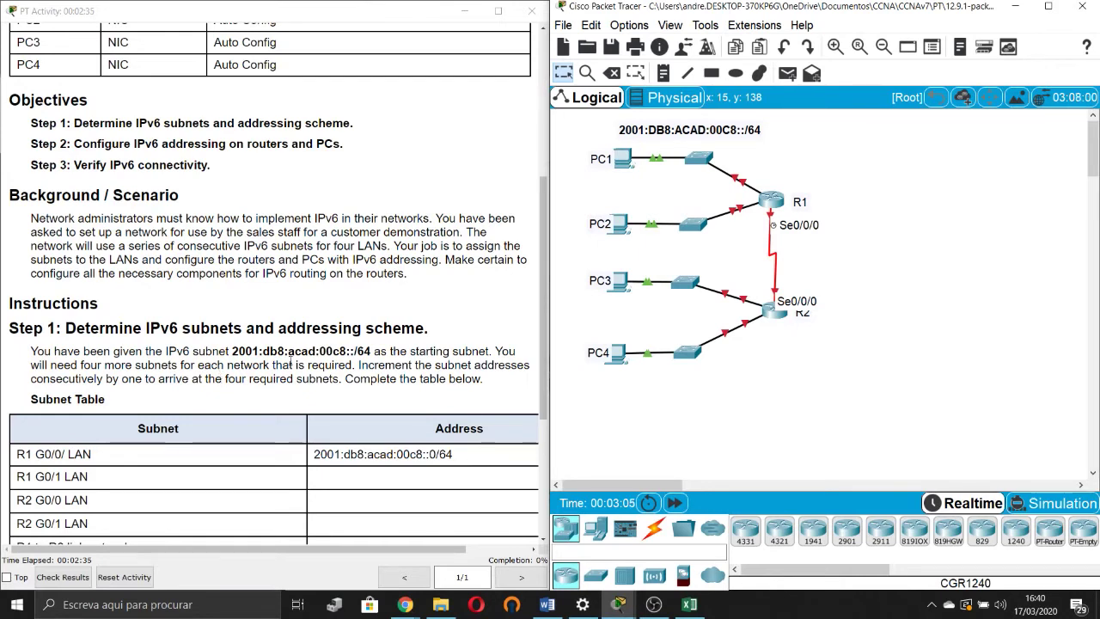
{"action": "scroll", "coordinate": [263, 382], "scroll_direction": "down", "scroll_amount": 4}
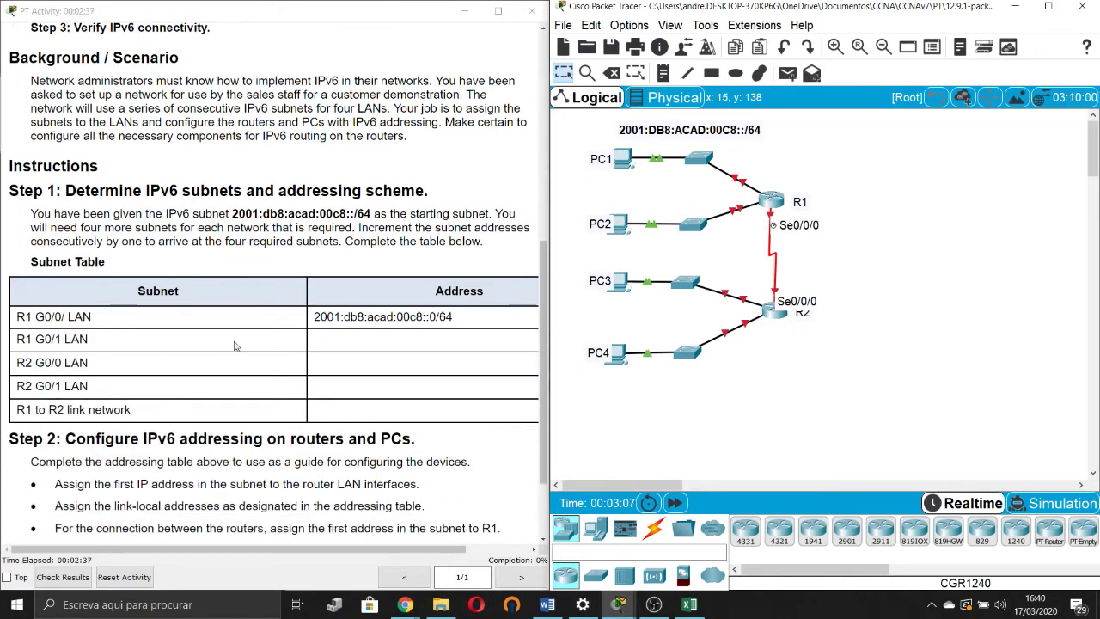
{"action": "scroll", "coordinate": [298, 324], "scroll_direction": "down", "scroll_amount": 1}
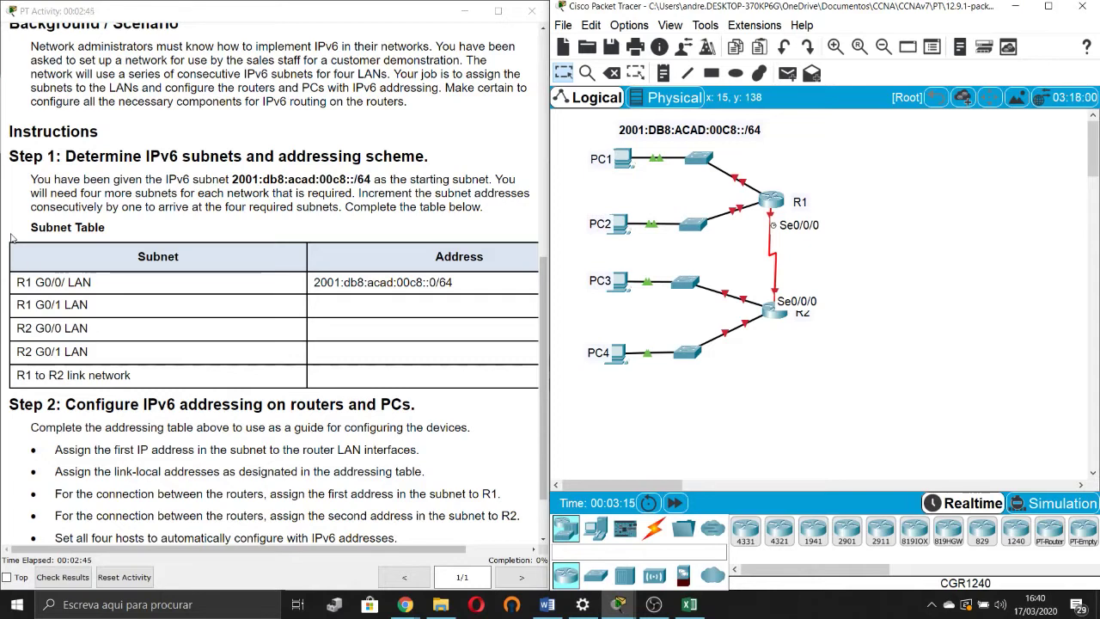
{"action": "left_click_drag", "start_coordinate": [231, 181], "coordinate": [357, 177]}
{"action": "left_click", "coordinate": [386, 194]}
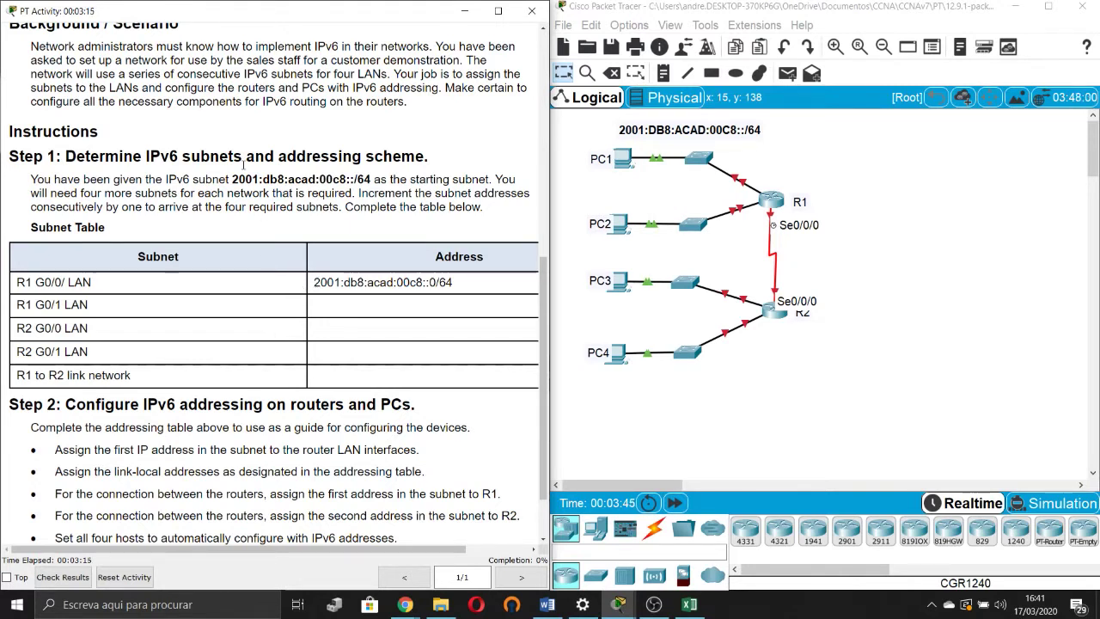
Step: Copy the whole Subnet Table from the activity instructions
{"action": "left_click_drag", "start_coordinate": [30, 227], "coordinate": [315, 376]}
{"action": "key", "text": "ctrl+c"}
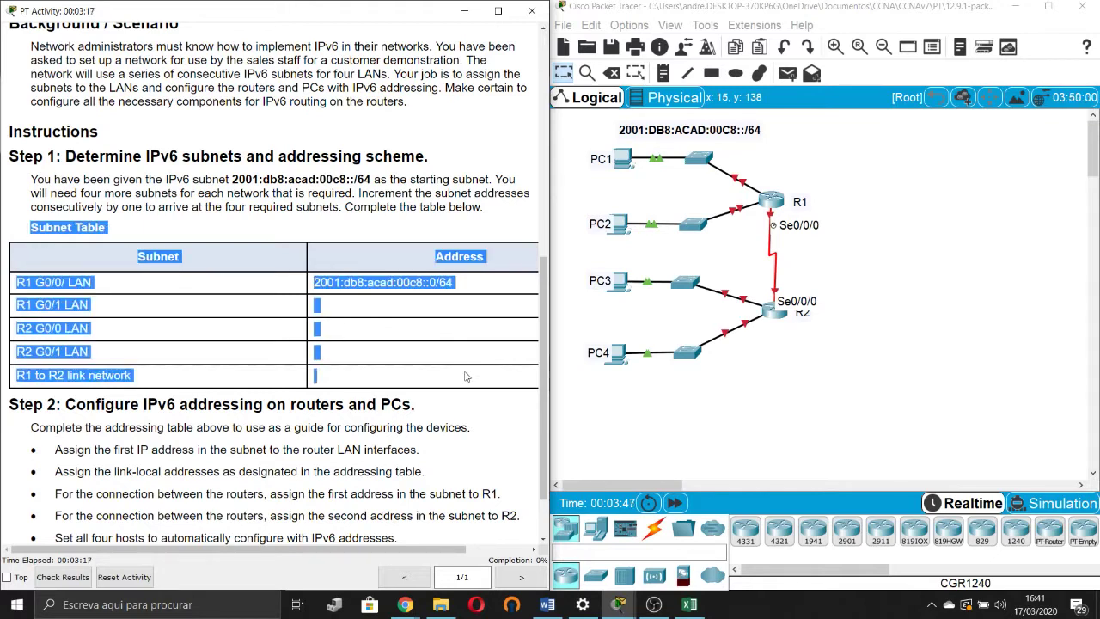
{"action": "left_click", "coordinate": [275, 332]}
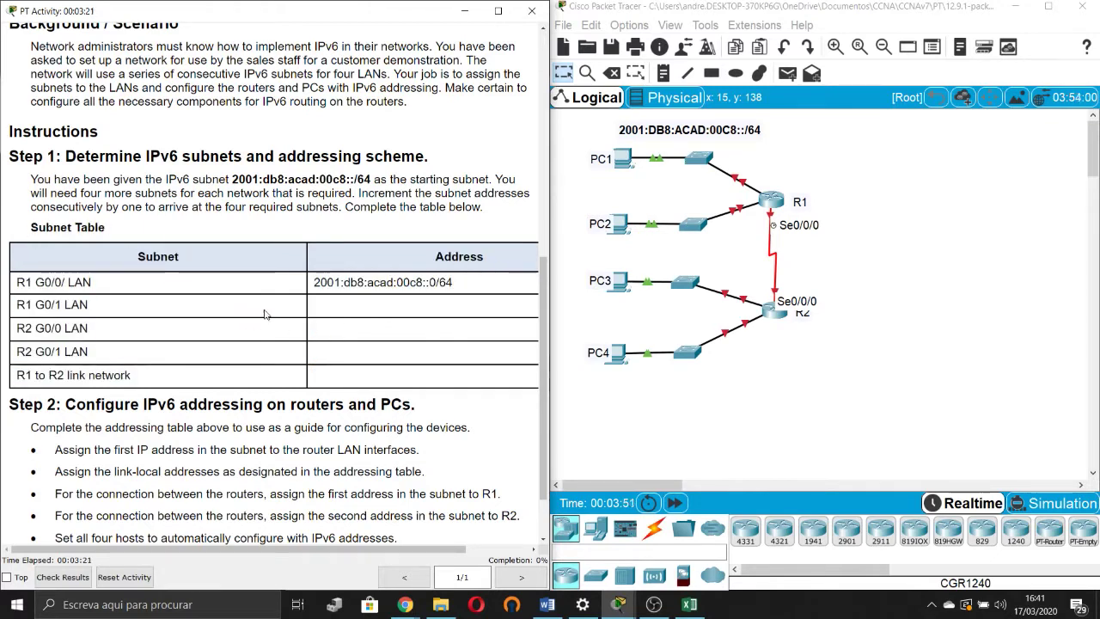
Step: Read the Step 2 and Step 3 instructions and compare the Subnet Table with the Addressing Table
{"action": "scroll", "coordinate": [268, 311], "scroll_direction": "down", "scroll_amount": 1}
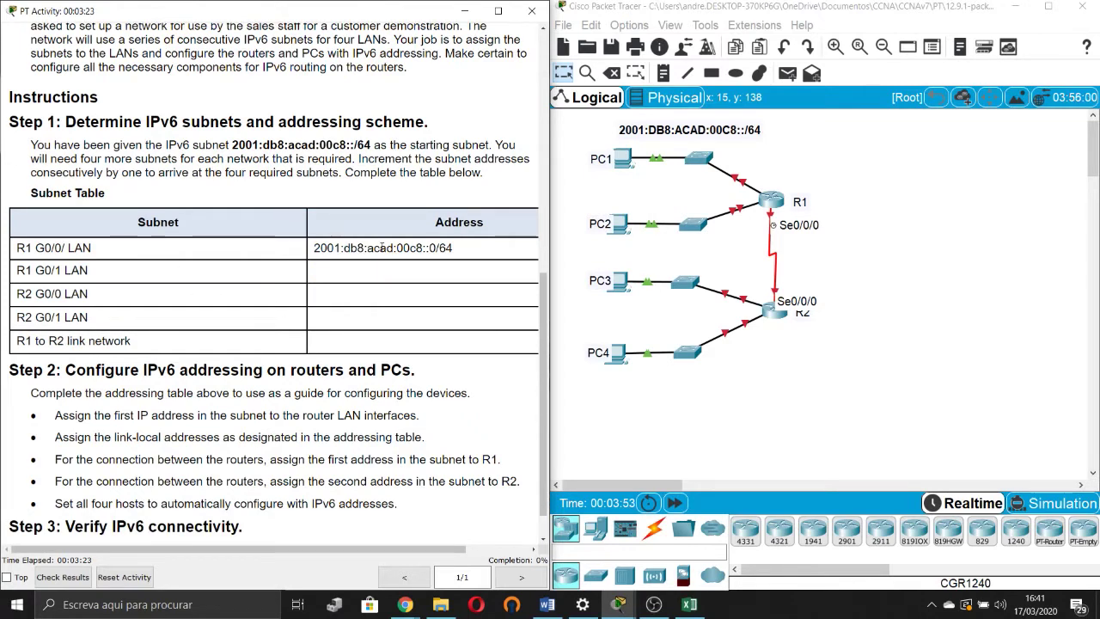
{"action": "left_click_drag", "start_coordinate": [45, 248], "coordinate": [456, 249]}
{"action": "left_click", "coordinate": [278, 294]}
{"action": "scroll", "coordinate": [238, 314], "scroll_direction": "down", "scroll_amount": 1}
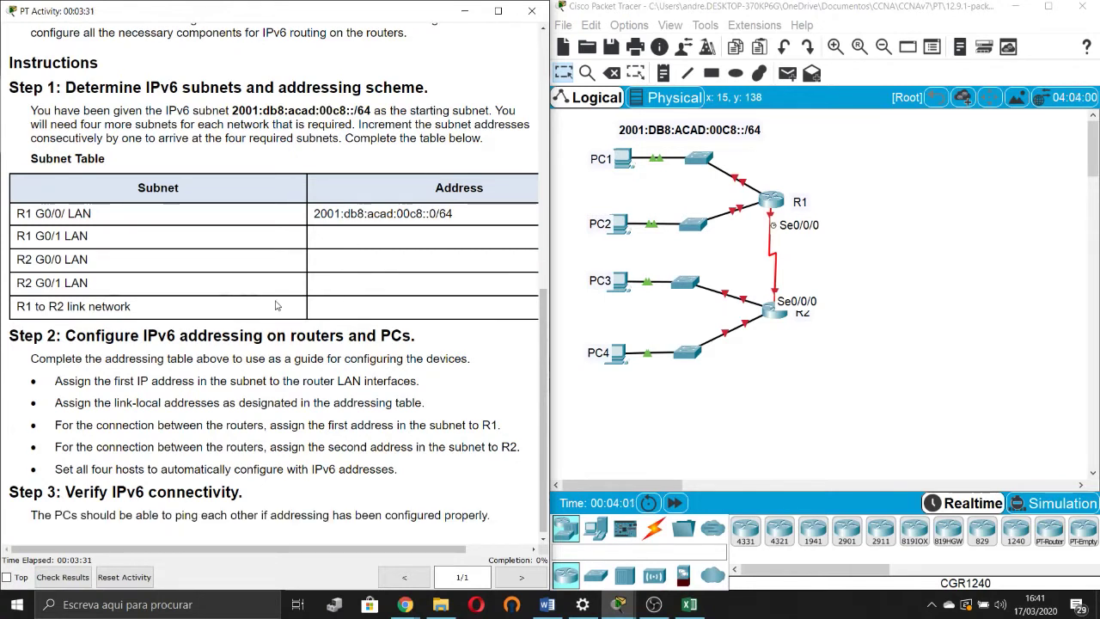
{"action": "left_click_drag", "start_coordinate": [76, 336], "coordinate": [406, 342]}
{"action": "left_click", "coordinate": [306, 376]}
{"action": "left_click_drag", "start_coordinate": [26, 370], "coordinate": [177, 359]}
{"action": "left_click", "coordinate": [258, 376]}
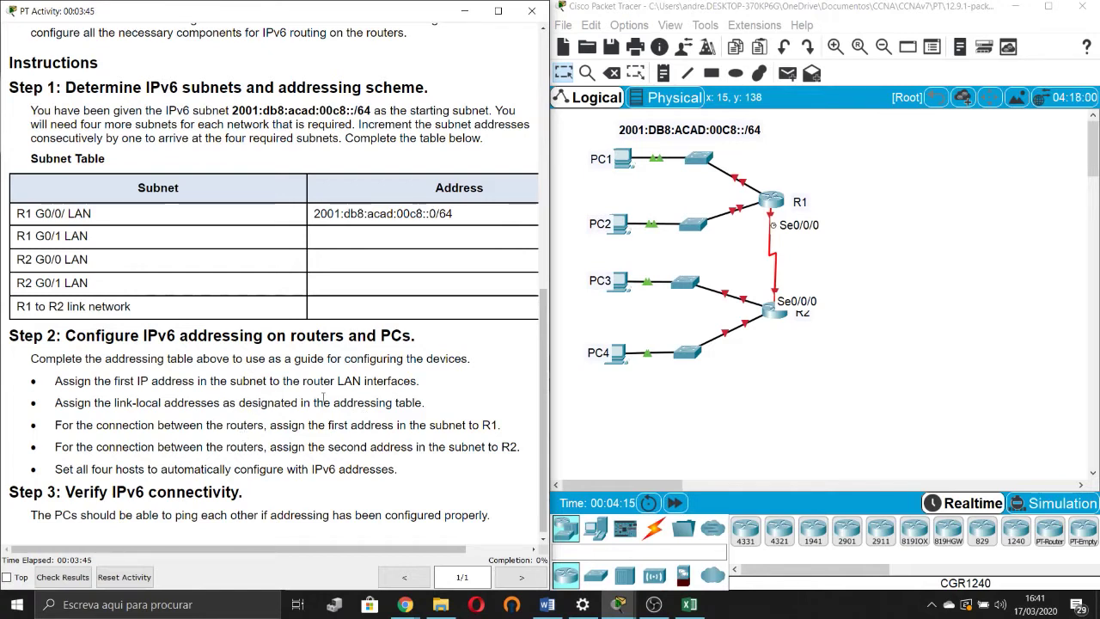
{"action": "scroll", "coordinate": [318, 400], "scroll_direction": "up", "scroll_amount": 10}
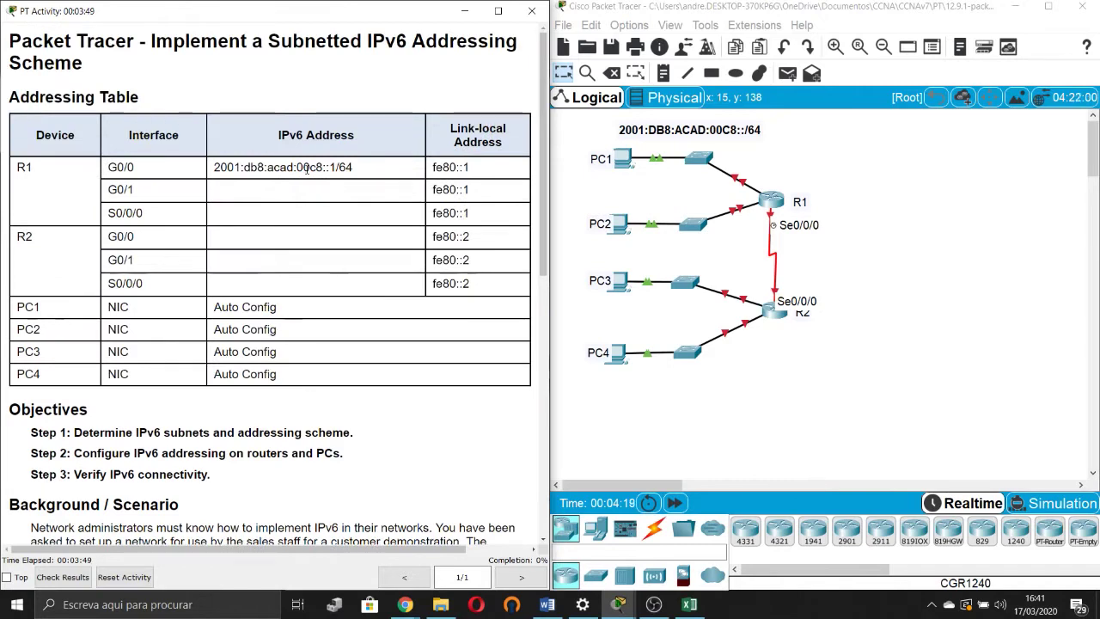
{"action": "scroll", "coordinate": [366, 267], "scroll_direction": "down", "scroll_amount": 10}
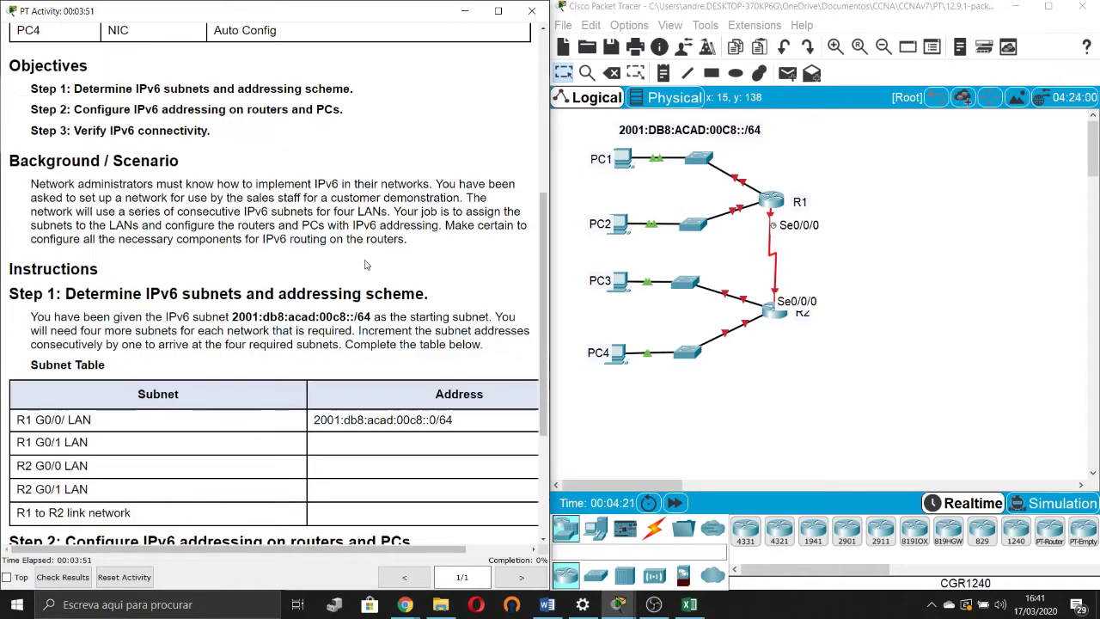
Step: Transfer the activity's Subnet Table to the blank Excel sheet starting at cell B3, and widen columns B and C to fit the text
{"action": "left_click_drag", "start_coordinate": [32, 261], "coordinate": [456, 417]}
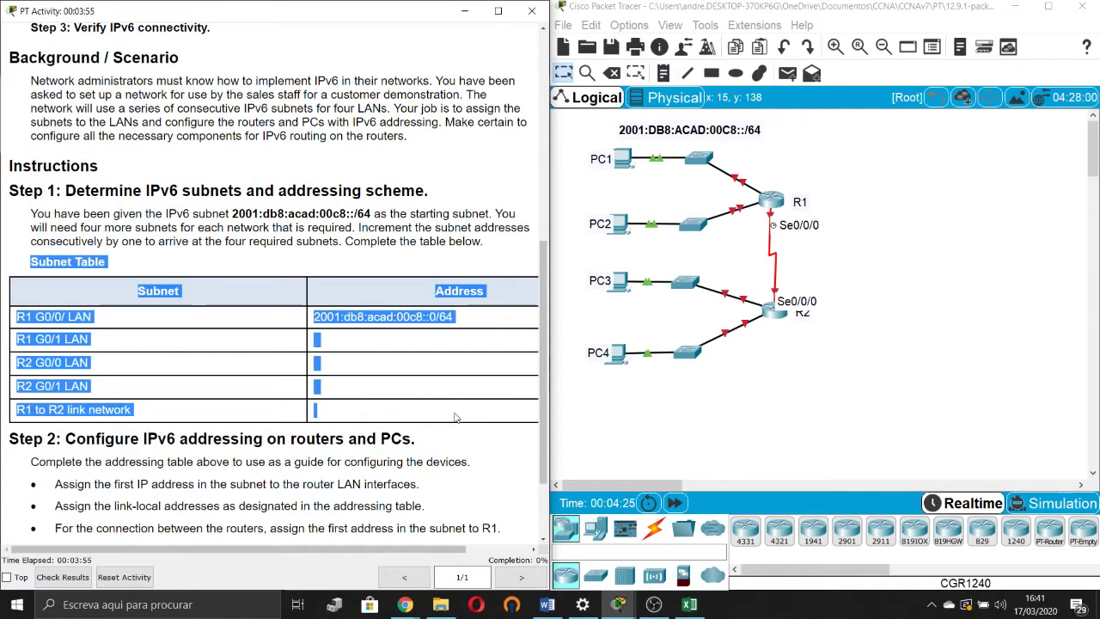
{"action": "left_click", "coordinate": [690, 604]}
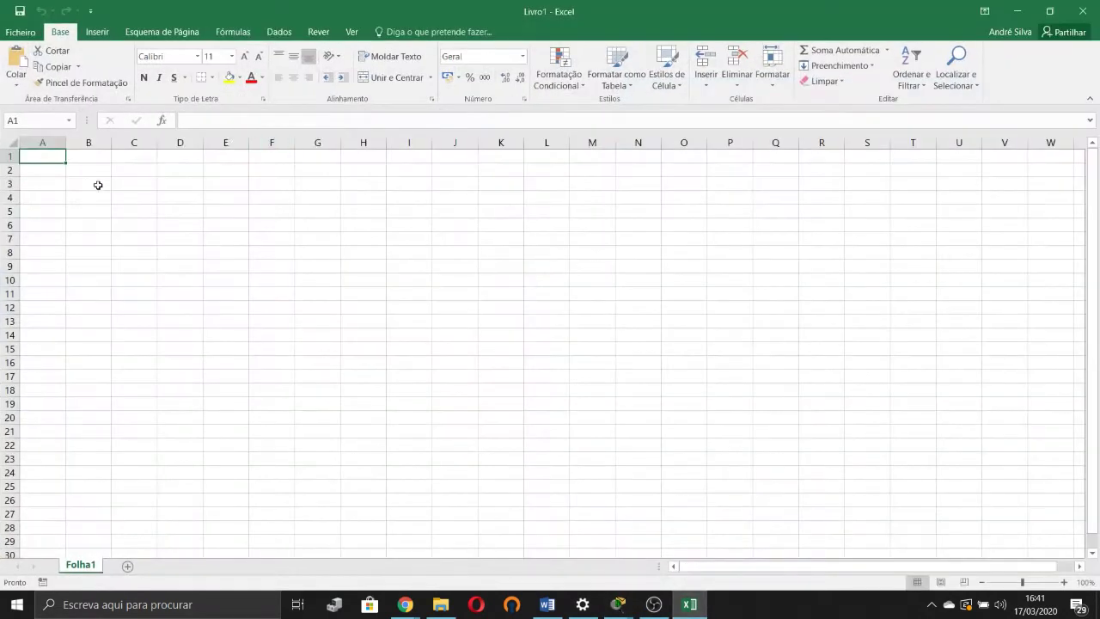
{"action": "left_click", "coordinate": [98, 185]}
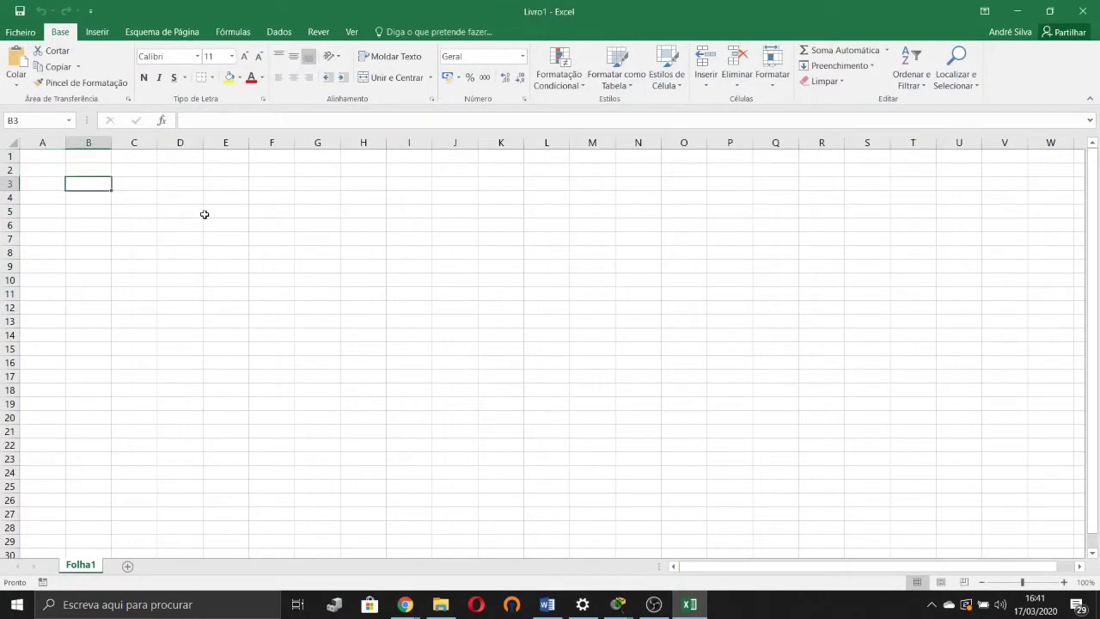
{"action": "key", "text": "ctrl+v"}
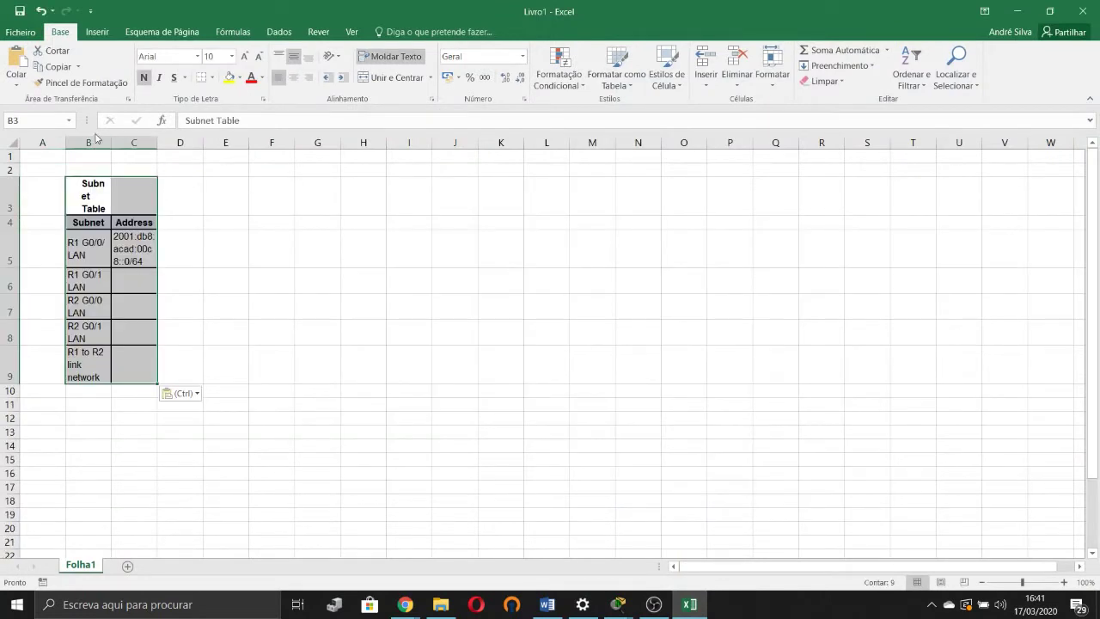
{"action": "left_click_drag", "start_coordinate": [111, 143], "coordinate": [260, 153]}
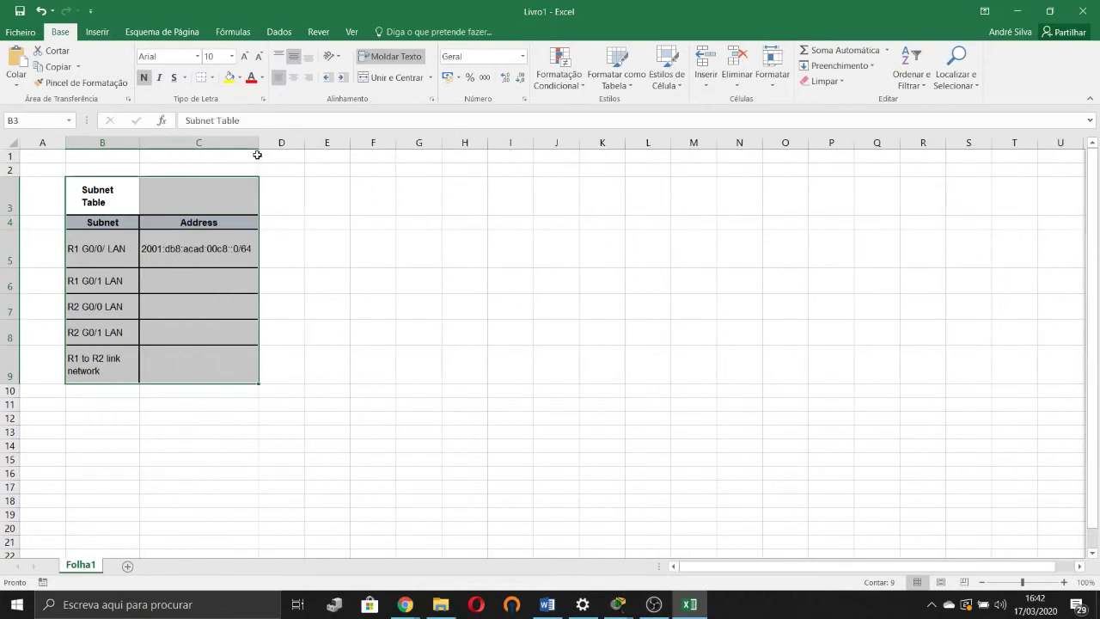
{"action": "left_click", "coordinate": [375, 249]}
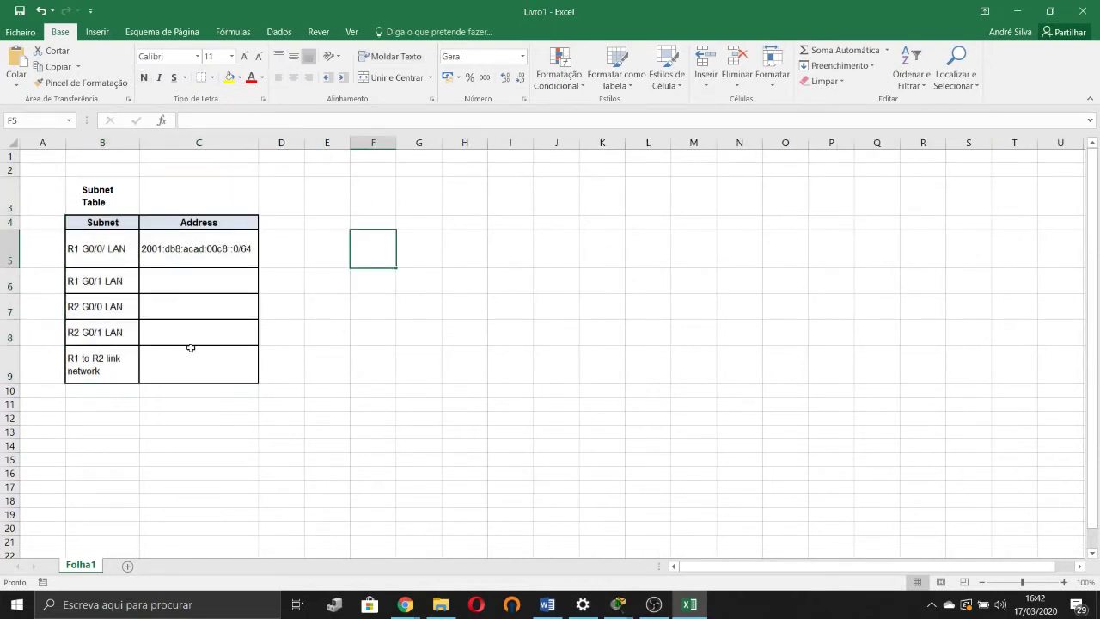
Step: Fill in the R1 G0/1 LAN address as 2001:db8:acad:00c9::0/64, based on a copy of the R1 G0/0 LAN address
{"action": "left_click", "coordinate": [185, 252]}
{"action": "key", "text": "ctrl+c"}
{"action": "key", "text": "ctrl+v"}
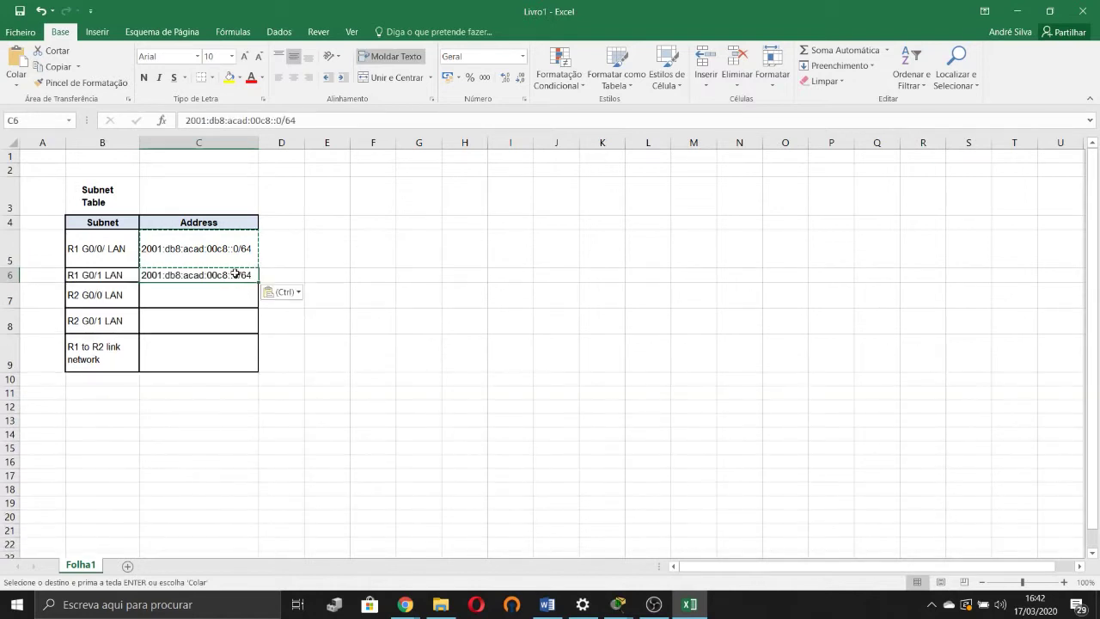
{"action": "key", "text": "F2"}
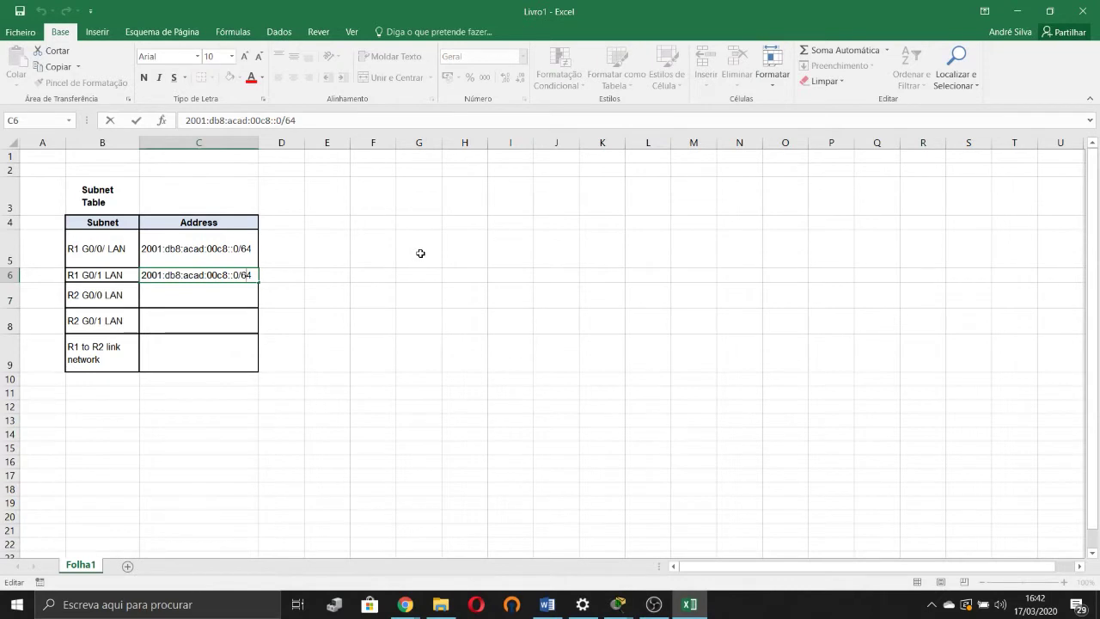
{"action": "left_click", "coordinate": [227, 275]}
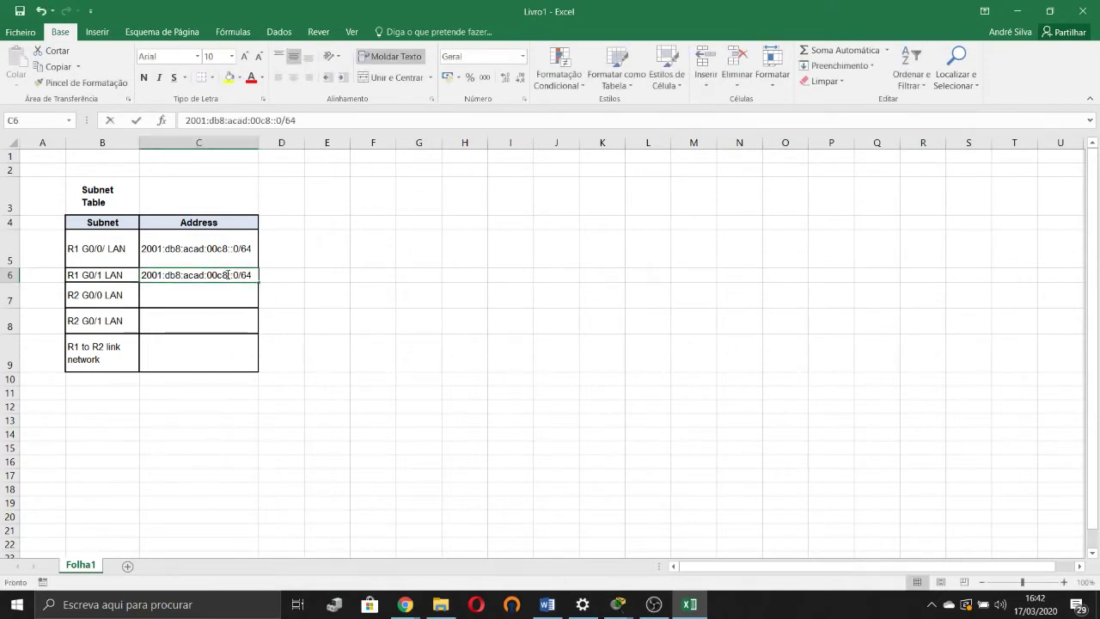
{"action": "key", "text": "BackSpace"}
{"action": "type", "text": "9"}
{"action": "key", "text": "Return"}
{"action": "left_click", "coordinate": [500, 384]}
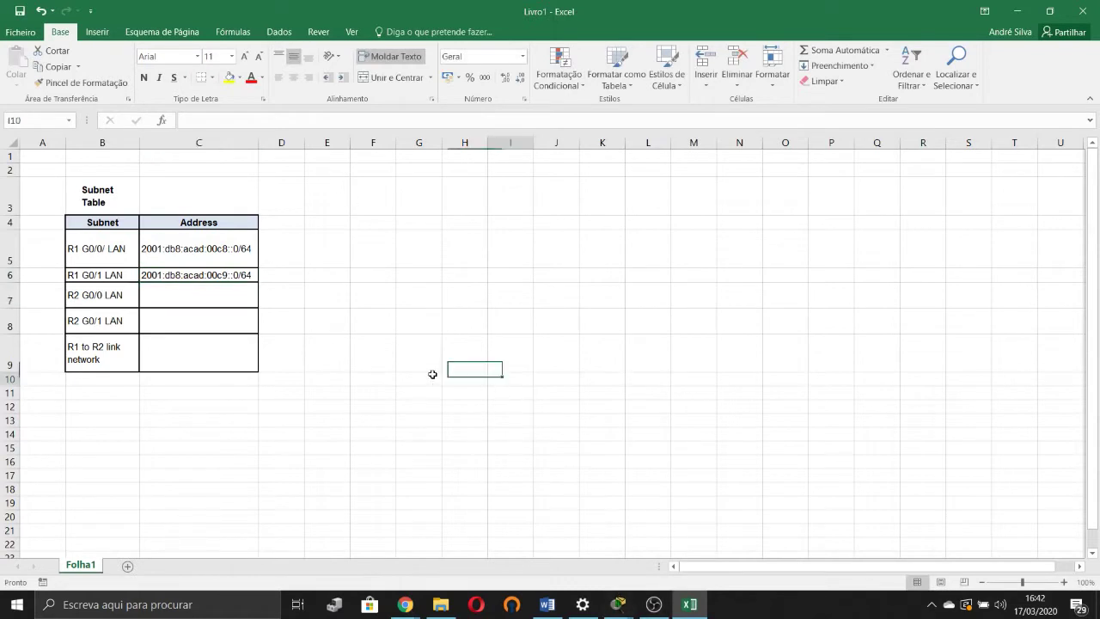
Step: Examine the fourth group of the R1 G0/1 LAN address, where the subnet is incremented
{"action": "left_click", "coordinate": [194, 276]}
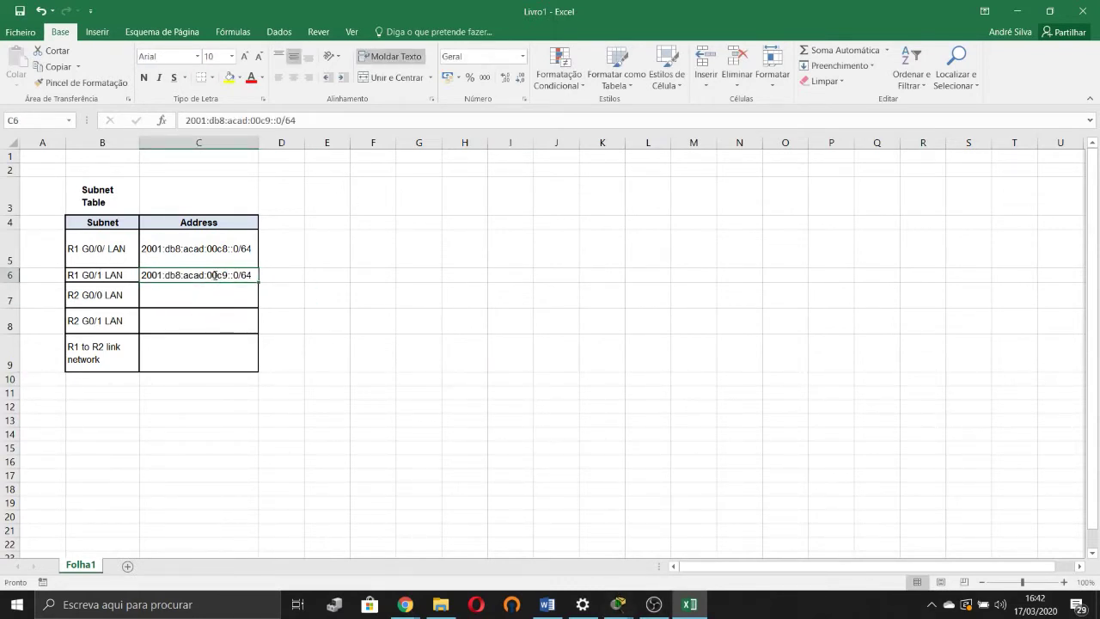
{"action": "double_click", "coordinate": [213, 275]}
{"action": "left_click_drag", "start_coordinate": [211, 275], "coordinate": [224, 274]}
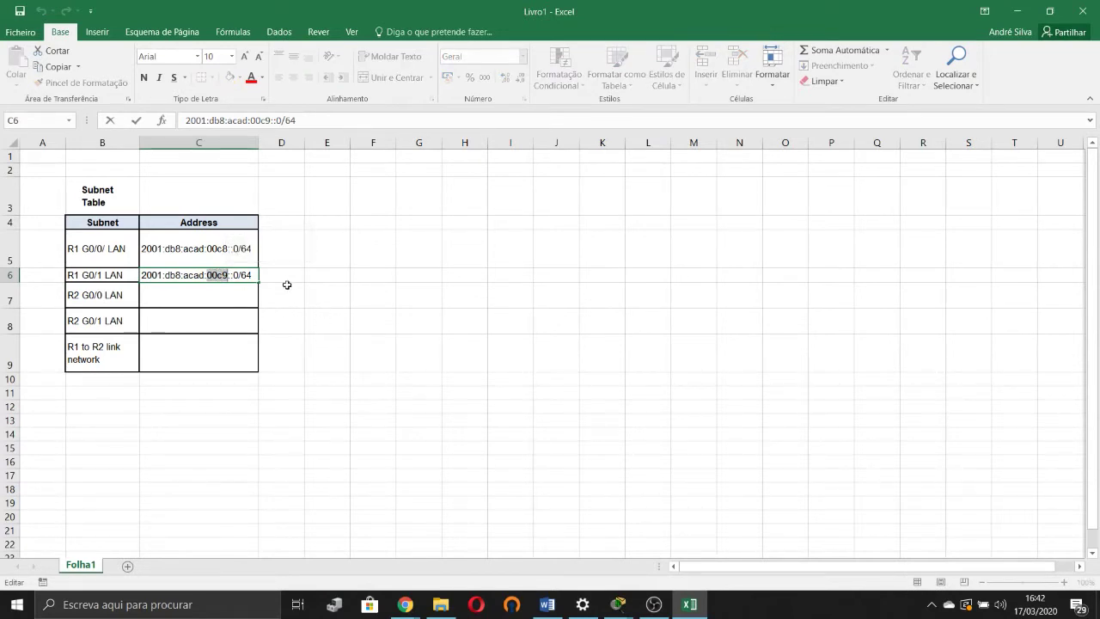
{"action": "left_click", "coordinate": [323, 333]}
Step: Fill in the R2 G0/0 LAN address as 2001:db8:acad:00ca::0/64, based on a copy of the R1 G0/1 LAN address
{"action": "left_click", "coordinate": [241, 275]}
{"action": "key", "text": "ctrl+c"}
{"action": "key", "text": "Down"}
{"action": "key", "text": "ctrl+v"}
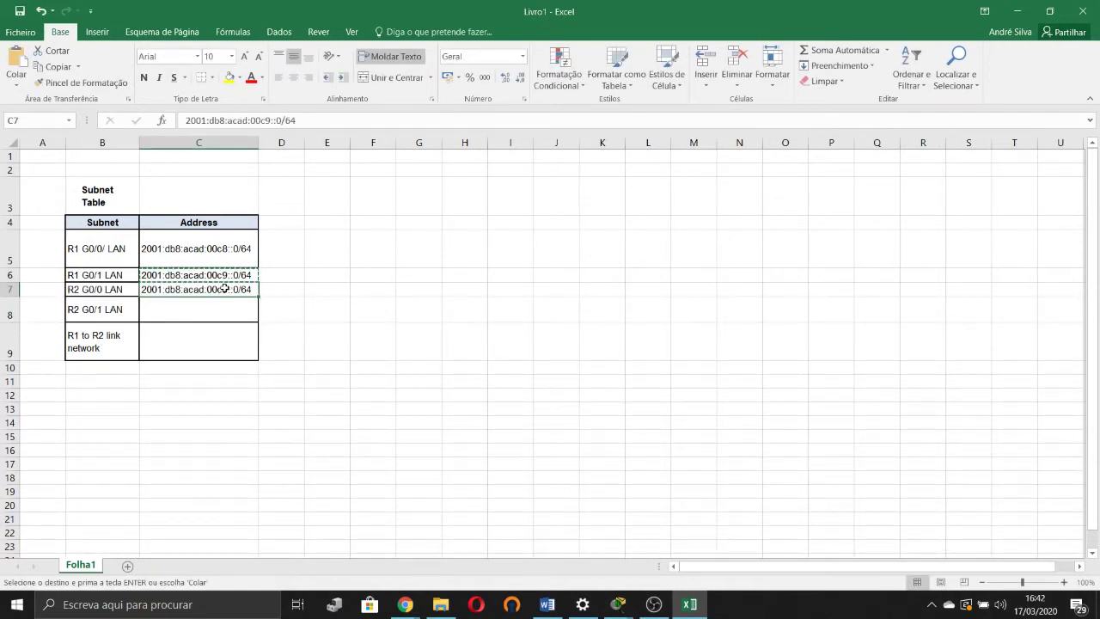
{"action": "double_click", "coordinate": [221, 290]}
{"action": "key", "text": "BackSpace"}
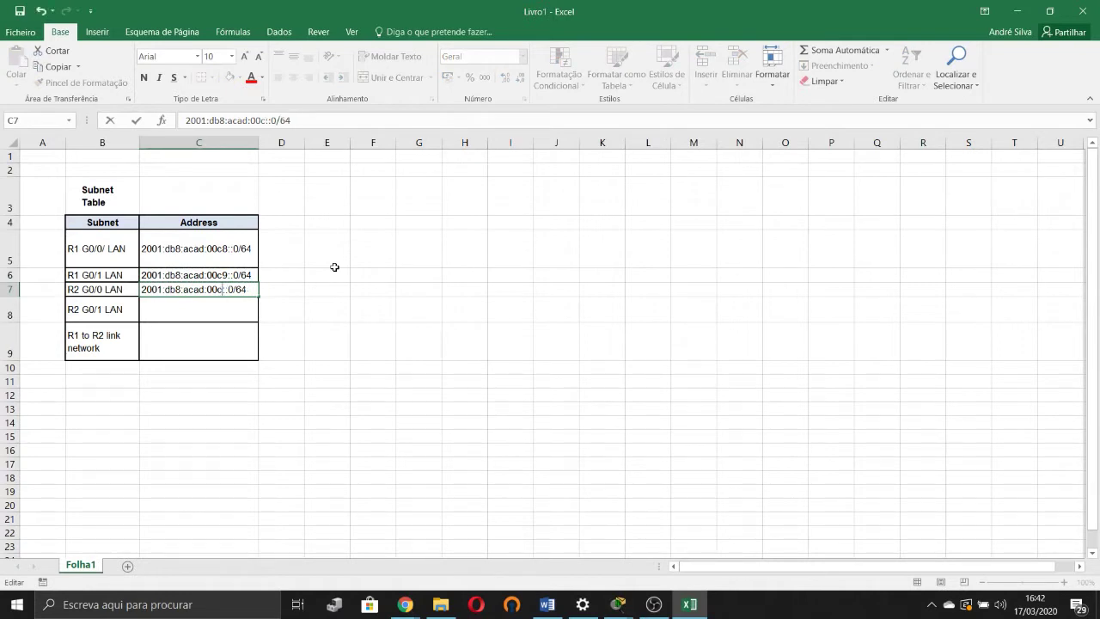
{"action": "type", "text": "a"}
{"action": "left_click", "coordinate": [363, 287]}
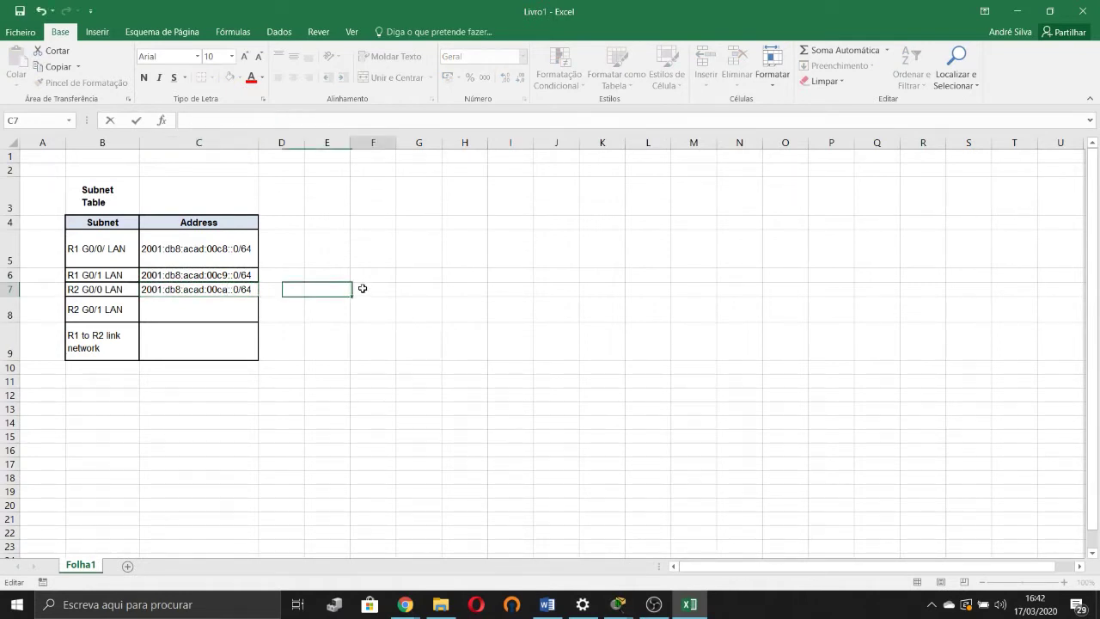
Step: Fill in the R2 G0/1 LAN address as 2001:db8:acad:00cb::0/64, based on a copy of the R2 G0/0 LAN address
{"action": "left_click", "coordinate": [170, 309]}
{"action": "left_click", "coordinate": [205, 289]}
{"action": "key", "text": "ctrl+c"}
{"action": "key", "text": "ctrl+v"}
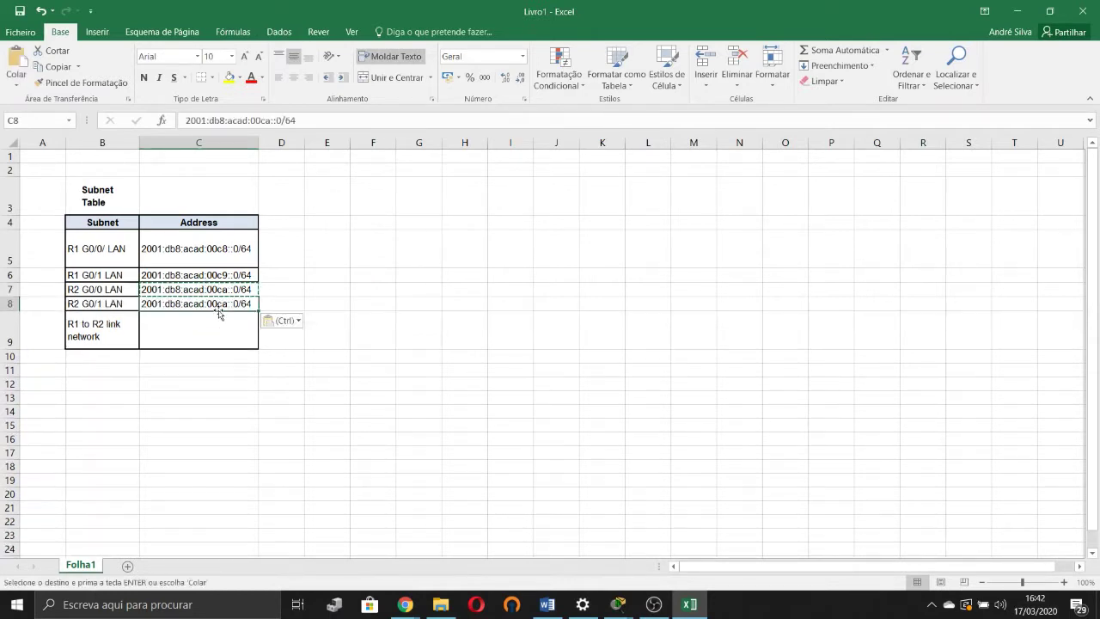
{"action": "double_click", "coordinate": [226, 303]}
{"action": "key", "text": "BackSpace"}
{"action": "type", "text": "c"}
{"action": "key", "text": "BackSpace"}
{"action": "type", "text": "b"}
{"action": "left_click", "coordinate": [327, 326]}
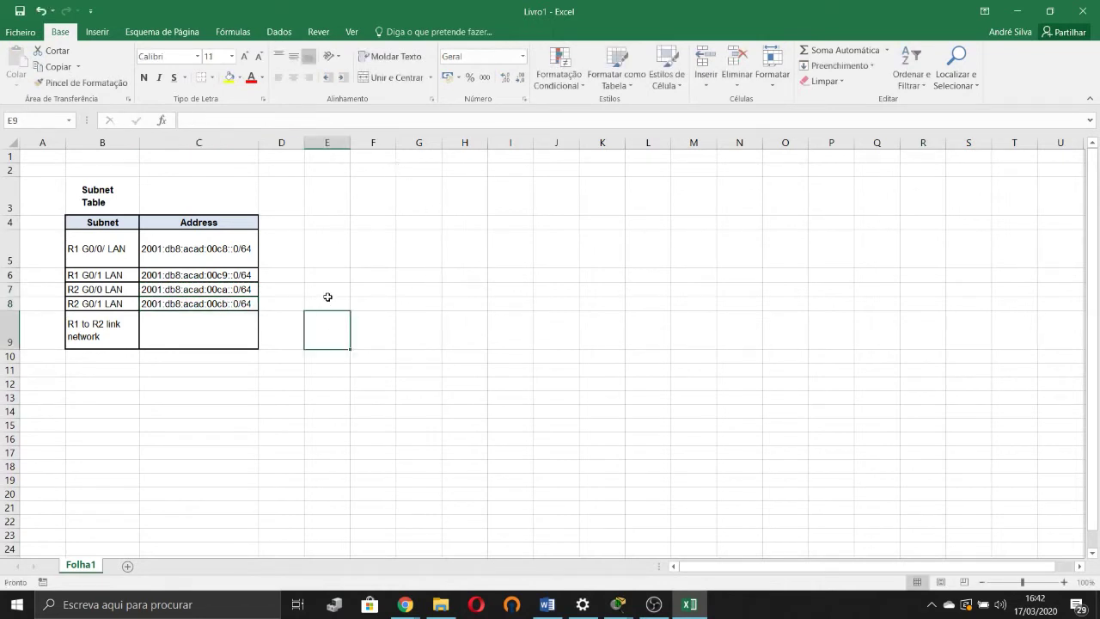
Step: Fill in the R1 to R2 link network address as 2001:db8:acad:00cc::0/64, based on a copy of the R2 G0/1 LAN address
{"action": "left_click", "coordinate": [221, 304]}
{"action": "key", "text": "ctrl+c"}
{"action": "left_click", "coordinate": [221, 331]}
{"action": "key", "text": "ctrl+v"}
{"action": "double_click", "coordinate": [224, 322]}
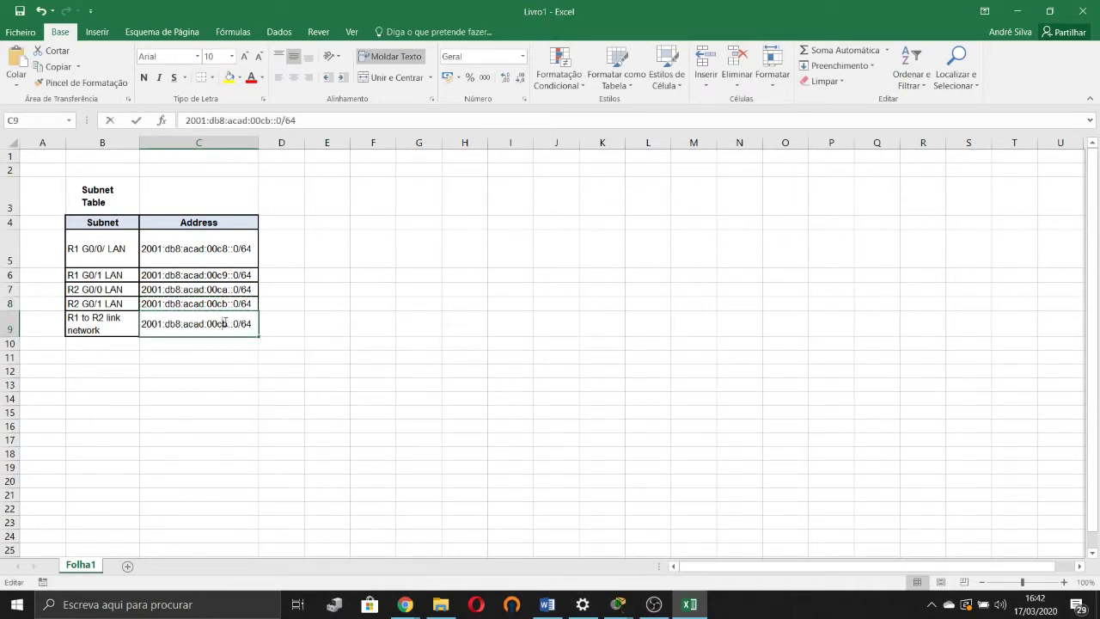
{"action": "key", "text": "BackSpace"}
{"action": "type", "text": "c"}
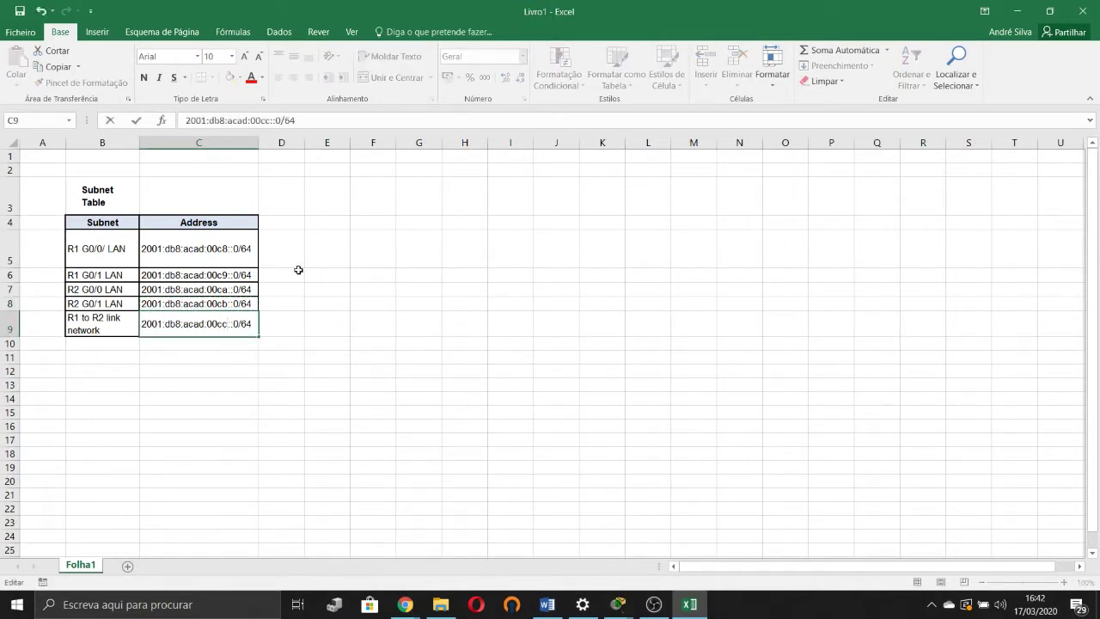
{"action": "left_click", "coordinate": [325, 288]}
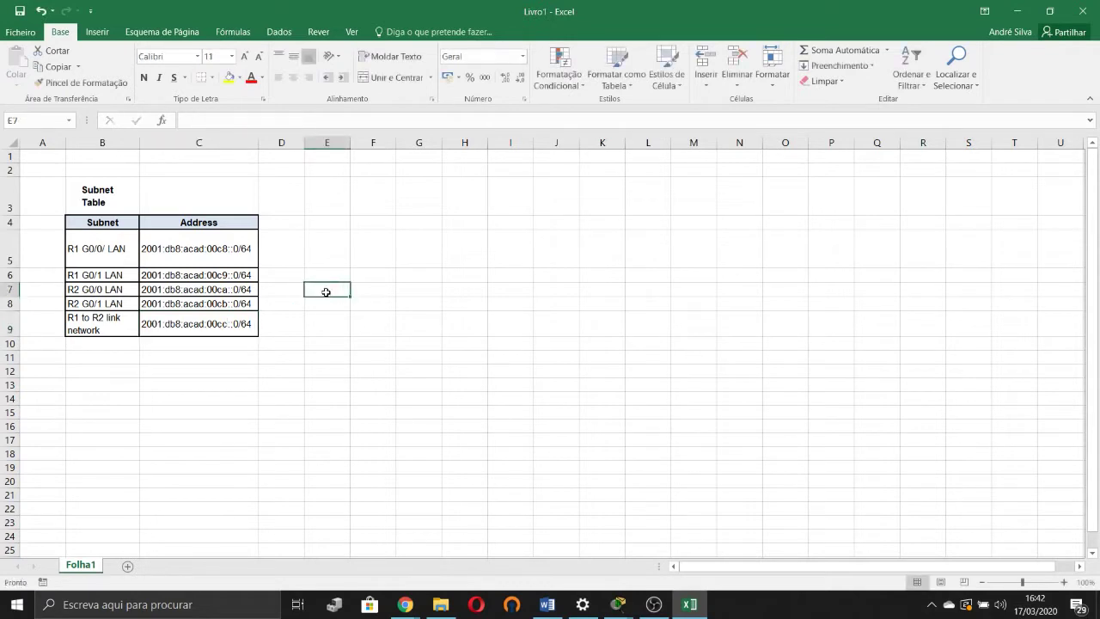
Step: Review the five subnet addresses in the Address column one by one
{"action": "left_click", "coordinate": [231, 247]}
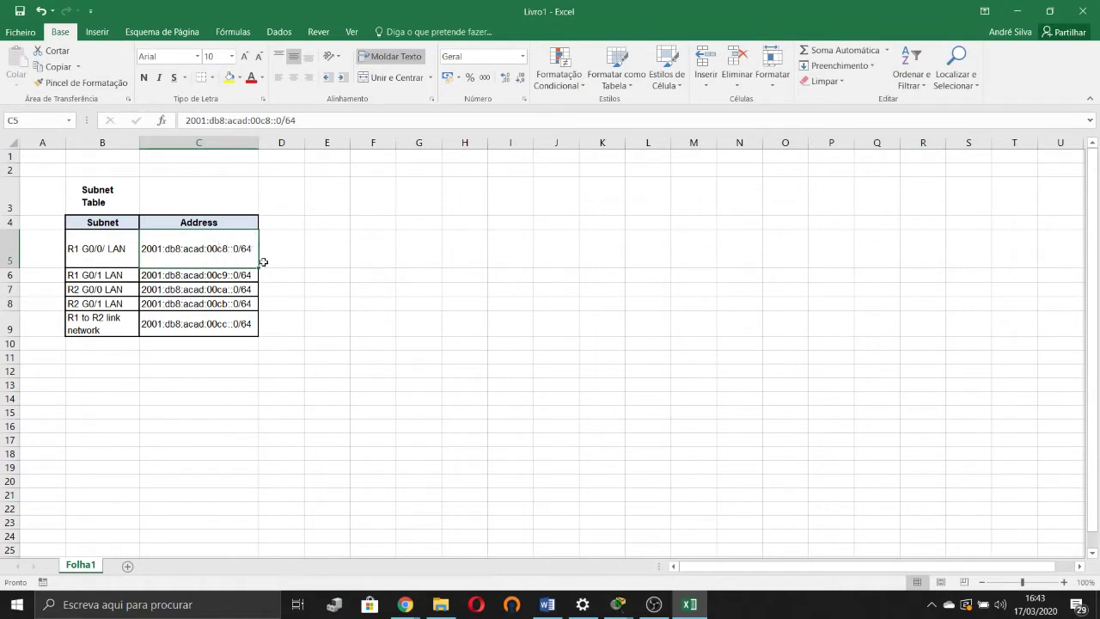
{"action": "left_click", "coordinate": [233, 275]}
{"action": "left_click", "coordinate": [234, 293]}
{"action": "left_click", "coordinate": [233, 303]}
{"action": "left_click", "coordinate": [233, 322]}
{"action": "left_click", "coordinate": [335, 368]}
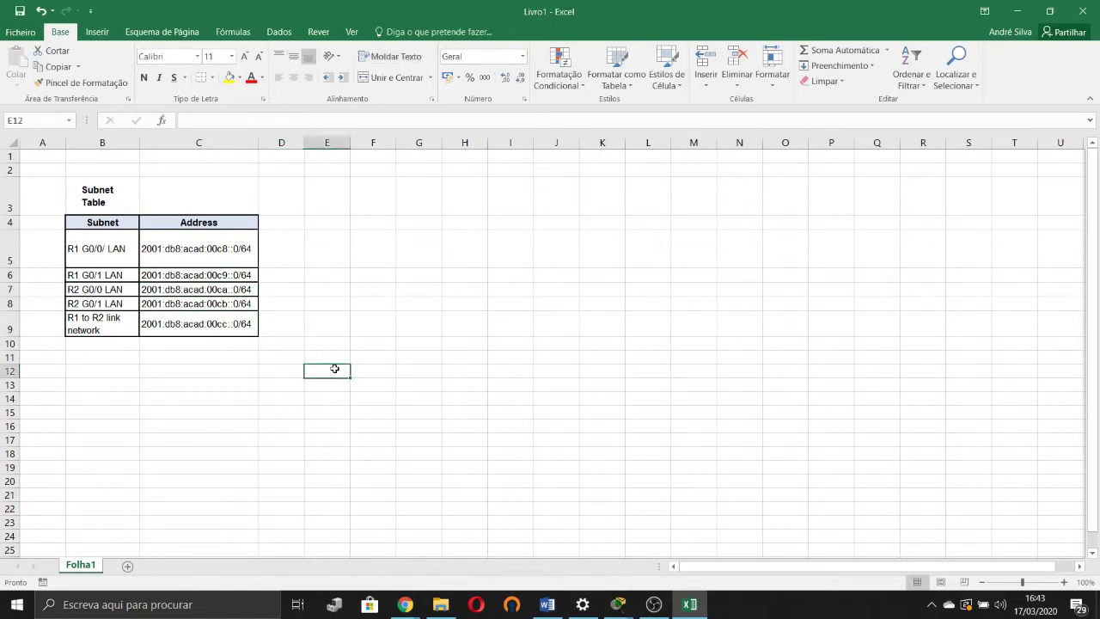
{"action": "left_click", "coordinate": [327, 343]}
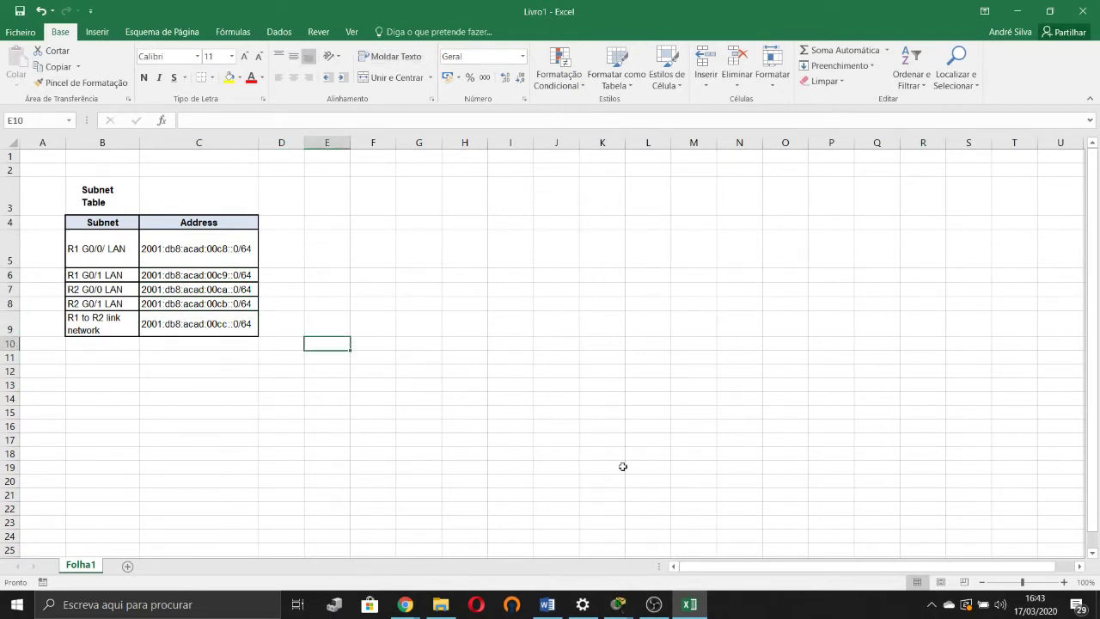
Step: Switch to Packet Tracer and read the Step 2 rules for assigning IPv6 addresses to the router interfaces and PCs
{"action": "left_click", "coordinate": [1017, 11]}
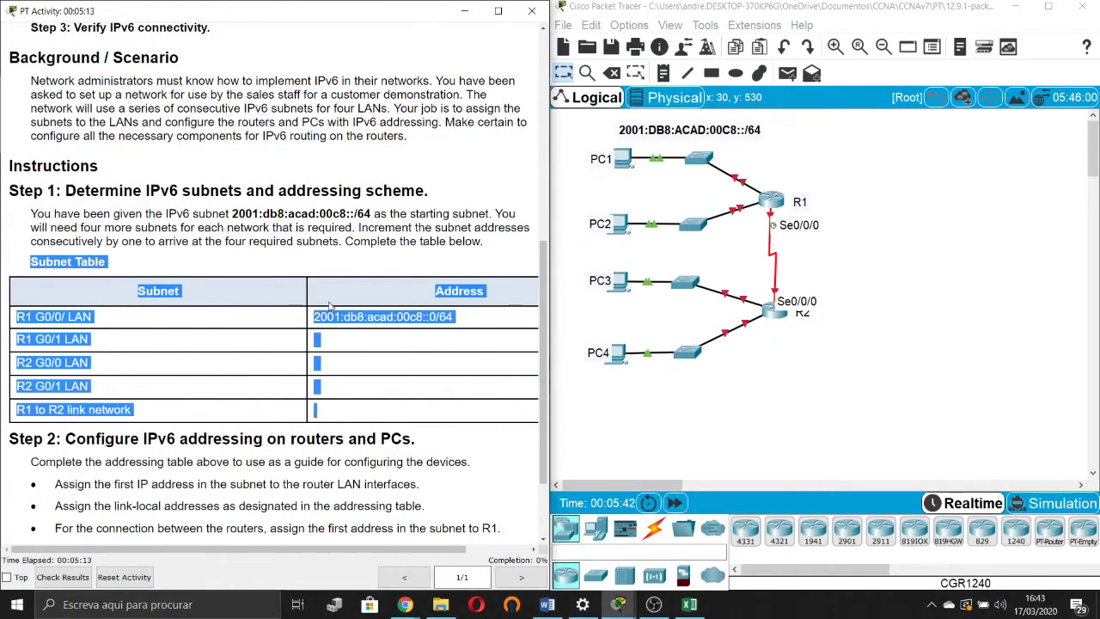
{"action": "left_click", "coordinate": [284, 311]}
{"action": "scroll", "coordinate": [292, 306], "scroll_direction": "down", "scroll_amount": 1}
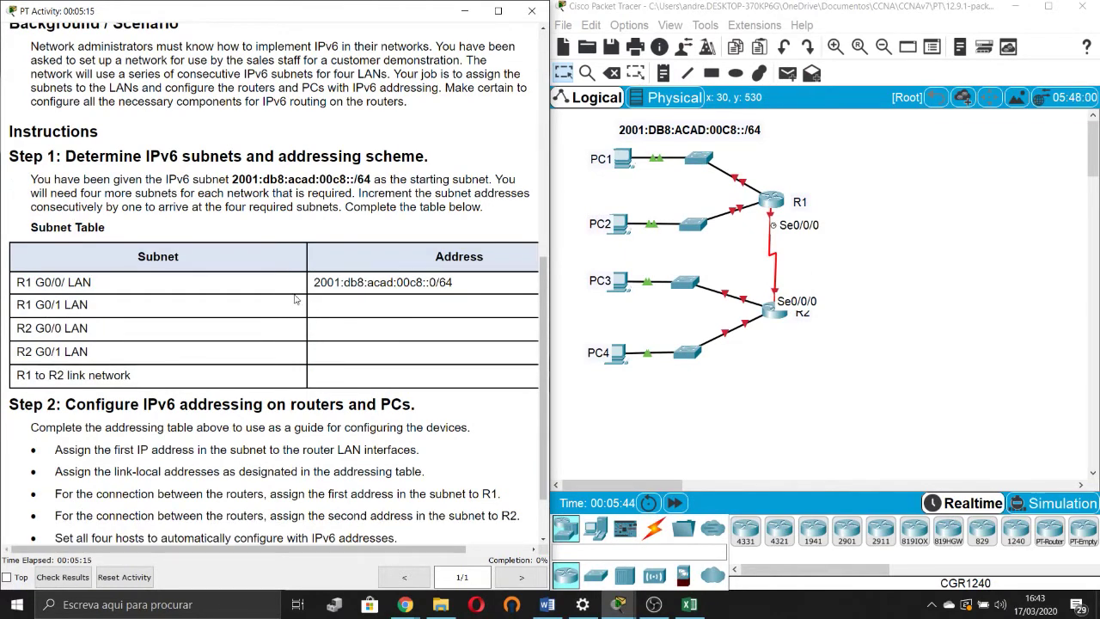
{"action": "scroll", "coordinate": [159, 326], "scroll_direction": "down", "scroll_amount": 2}
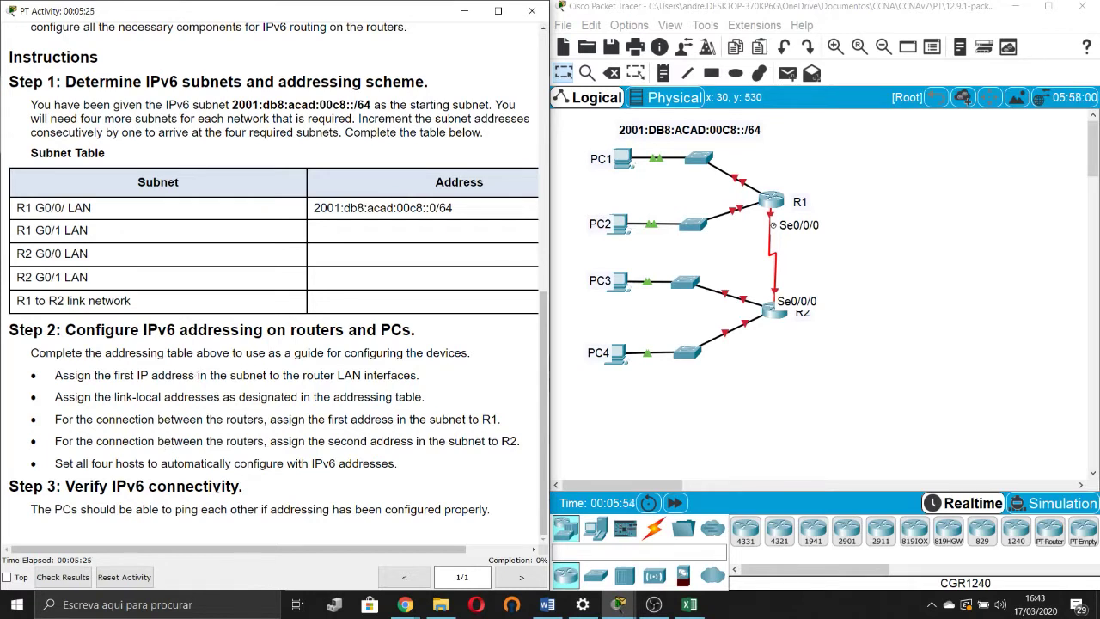
{"action": "left_click_drag", "start_coordinate": [51, 376], "coordinate": [418, 370]}
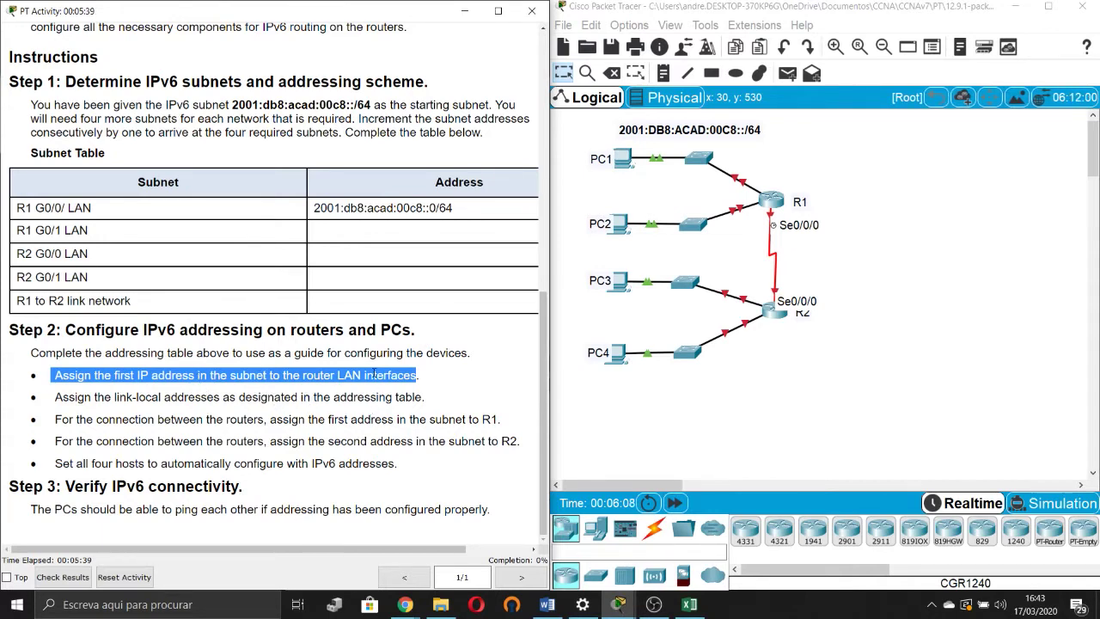
Step: Copy the whole Addressing Table from the activity instructions and switch back to Excel
{"action": "scroll", "coordinate": [367, 374], "scroll_direction": "up", "scroll_amount": 10}
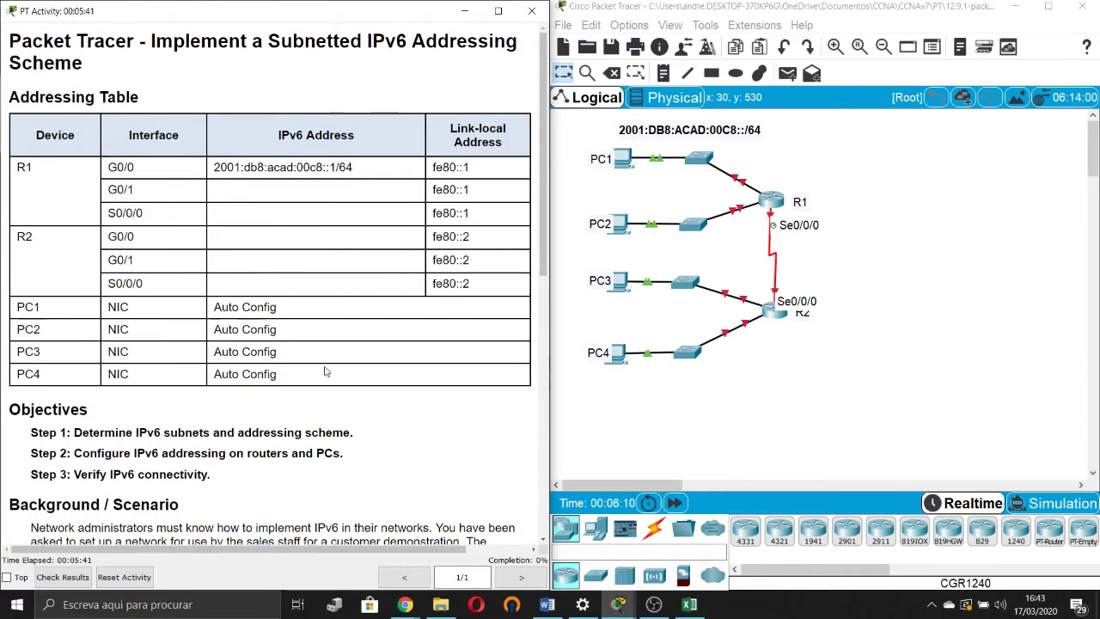
{"action": "left_click_drag", "start_coordinate": [9, 97], "coordinate": [563, 312]}
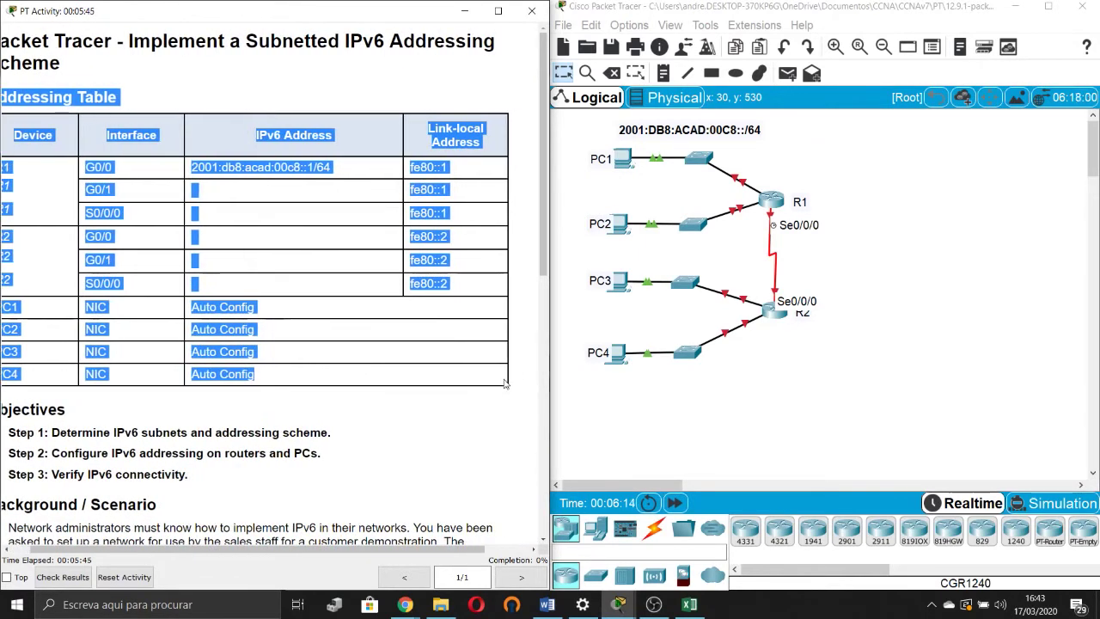
{"action": "key", "text": "alt+Tab"}
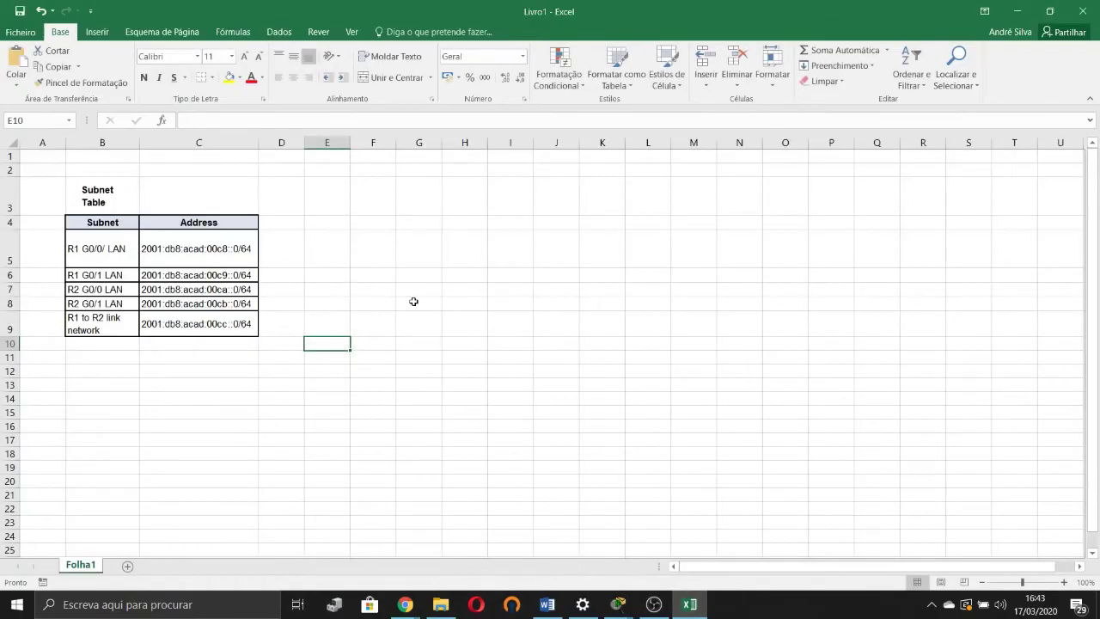
{"action": "left_click", "coordinate": [413, 302]}
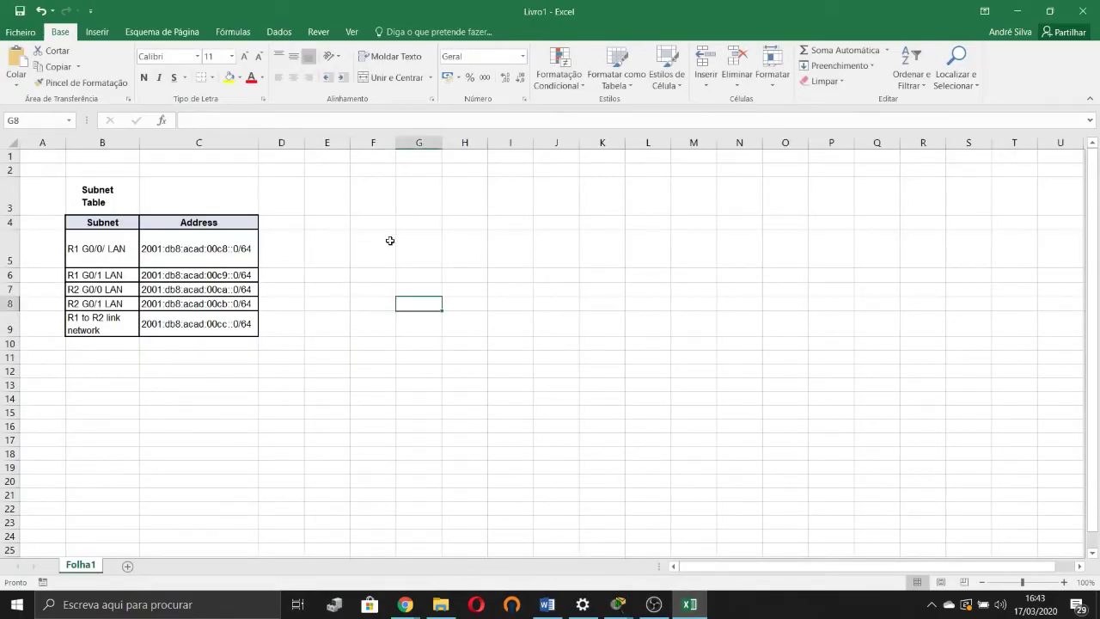
{"action": "left_click", "coordinate": [379, 223]}
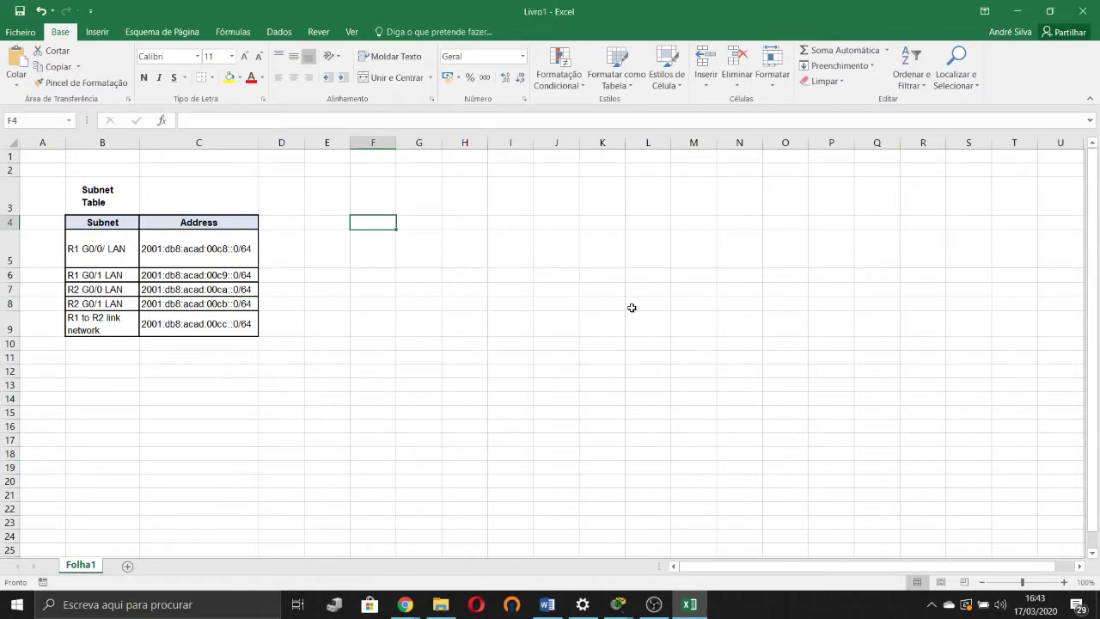
{"action": "type", "text": "Addressing Table Device\tInterface\tIPv6 Address\tLink-local Address R1\tG0/0\t2001:db8:acad:00c8::1/64\tfe80::1 \tG0/1\t\tfe80::1 \tS0/0/0\t\tfe80::1 R2\tG0/0\t\tfe80::2 \tG0/1\t\tfe80::2 \tS0/0/0\t\tfe80::2 PC1\tNIC\tAuto Config PC2\tNIC\tAuto Config PC3\tNIC\tAuto Config PC4\tNIC\tAuto Config"}
{"action": "left_click", "coordinate": [456, 194]}
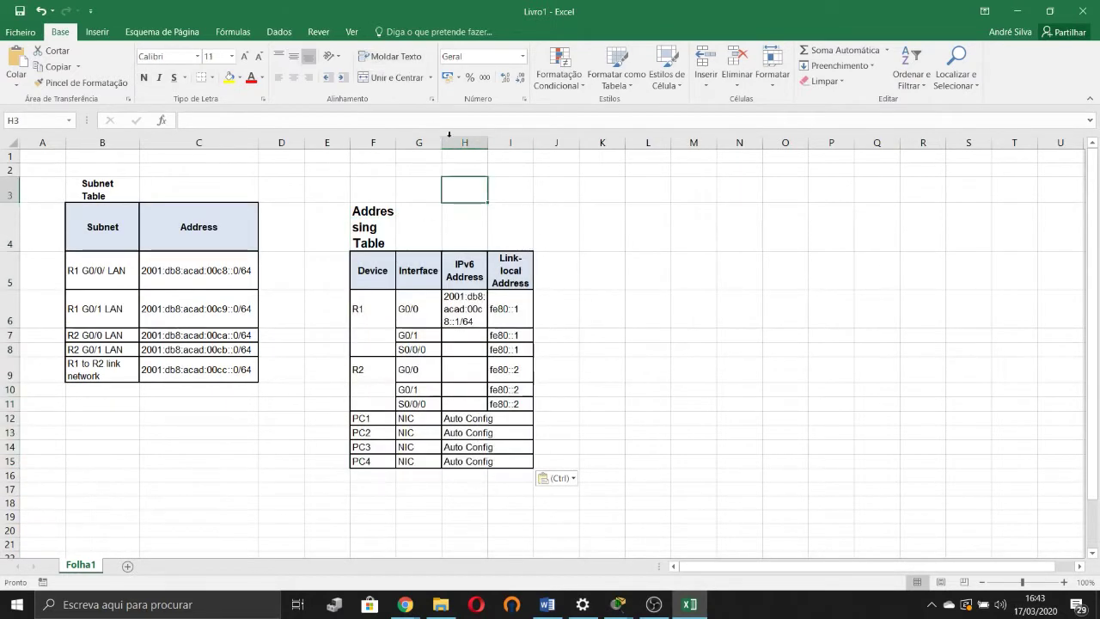
{"action": "left_click_drag", "start_coordinate": [487, 138], "coordinate": [513, 137]}
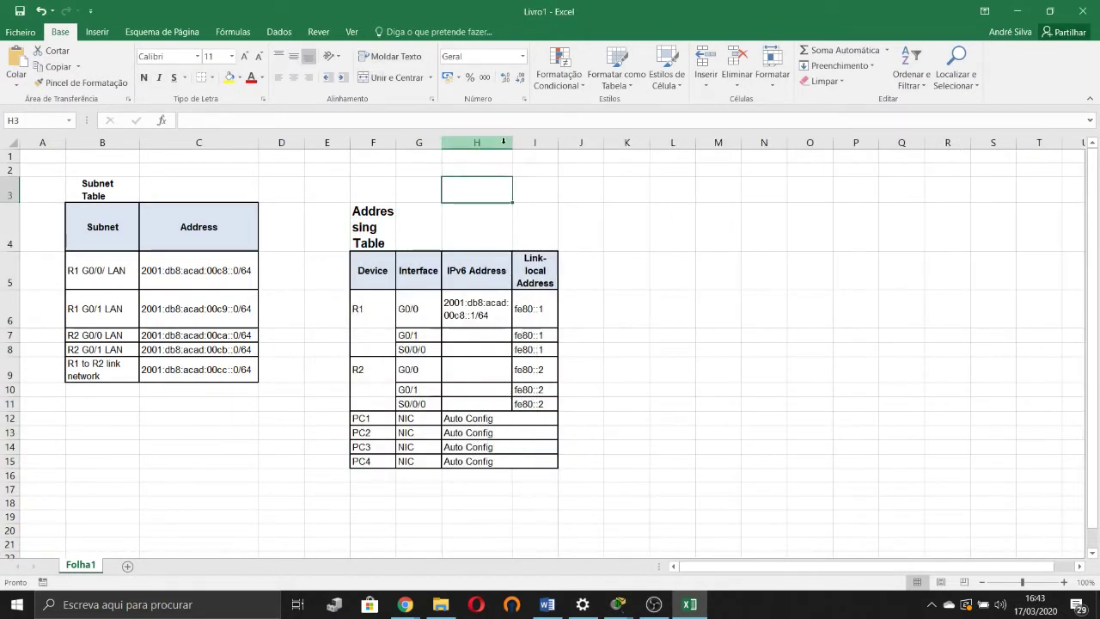
{"action": "left_click", "coordinate": [40, 11]}
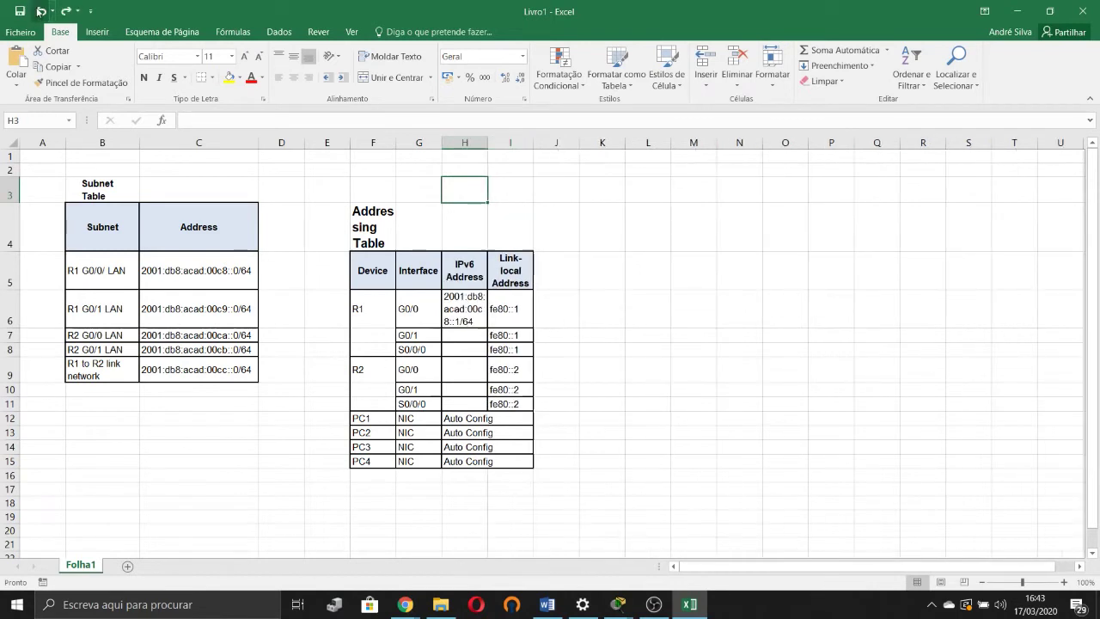
{"action": "left_click", "coordinate": [40, 11]}
Step: Paste the Addressing Table starting at cell F3 and widen its IPv6 Address column
{"action": "left_click", "coordinate": [364, 186]}
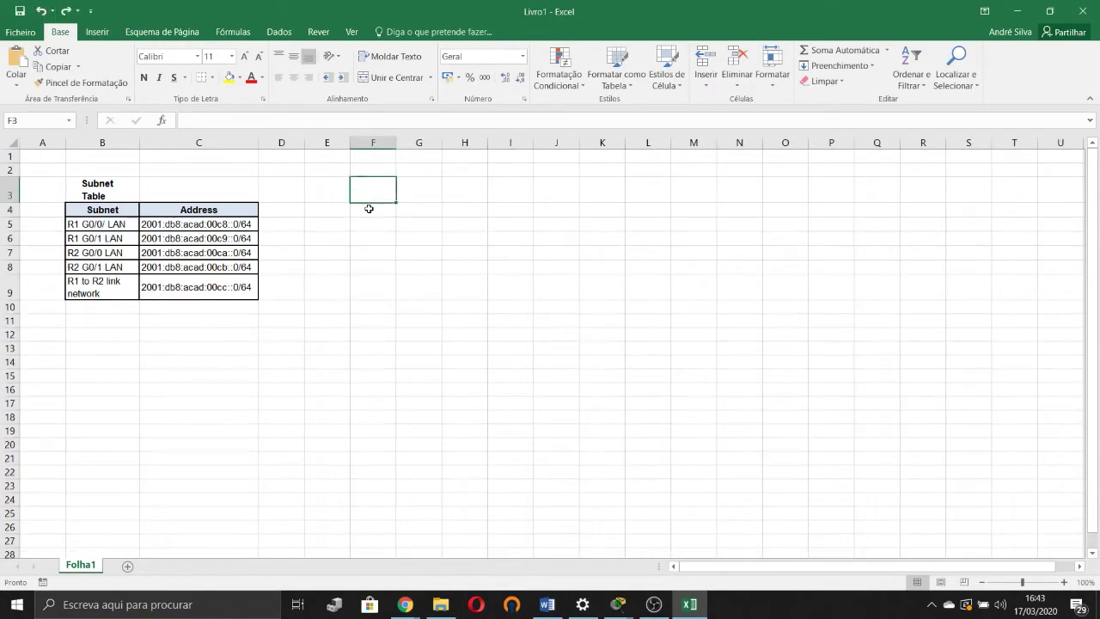
{"action": "key", "text": "ctrl+v"}
{"action": "left_click", "coordinate": [624, 253]}
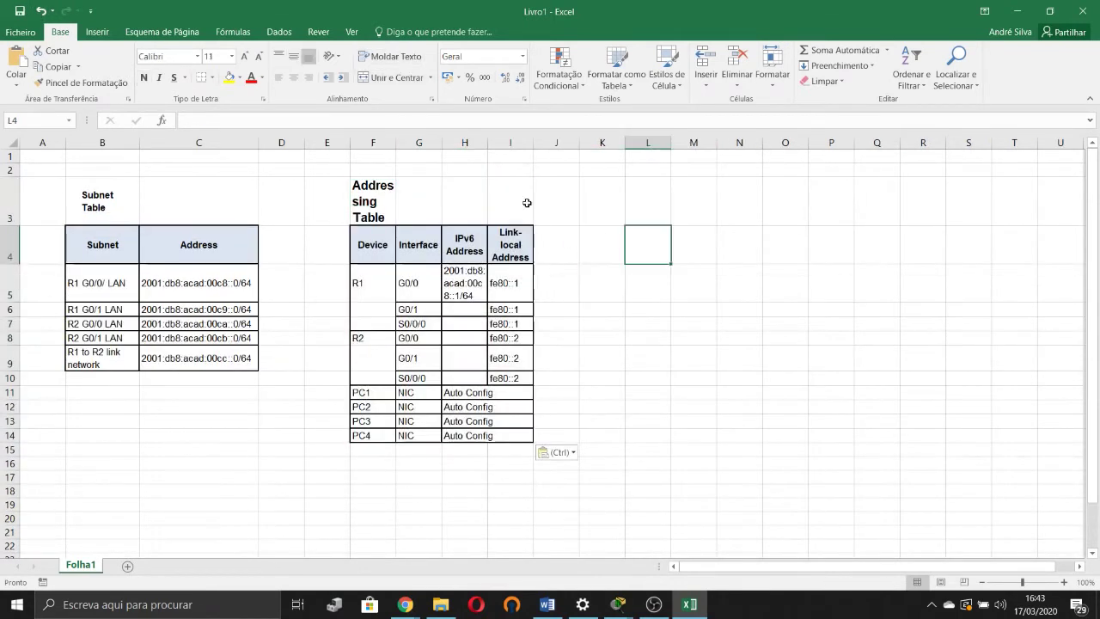
{"action": "left_click_drag", "start_coordinate": [486, 144], "coordinate": [625, 143]}
{"action": "left_click", "coordinate": [675, 348]}
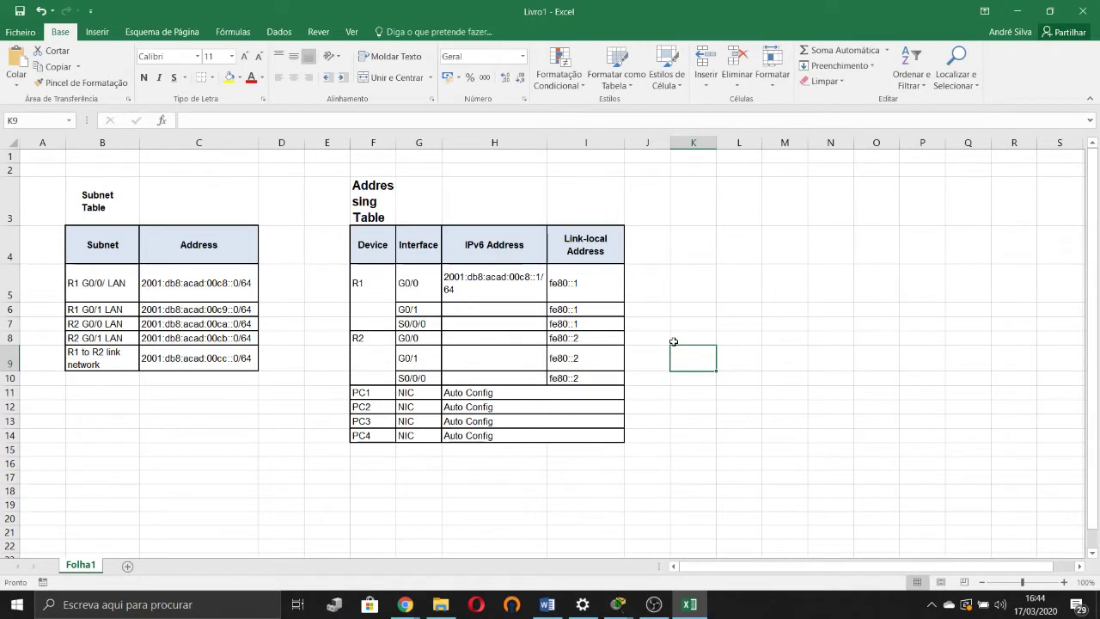
{"action": "key", "text": "Down"}
{"action": "key", "text": "Down"}
{"action": "key", "text": "Down"}
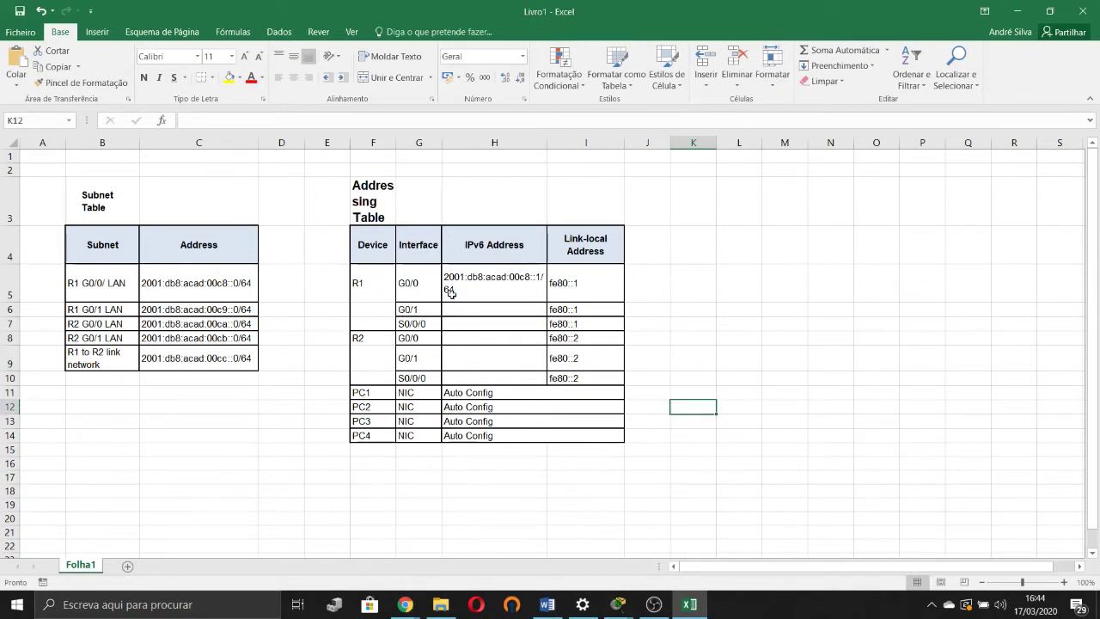
{"action": "left_click", "coordinate": [501, 298]}
{"action": "double_click", "coordinate": [541, 279]}
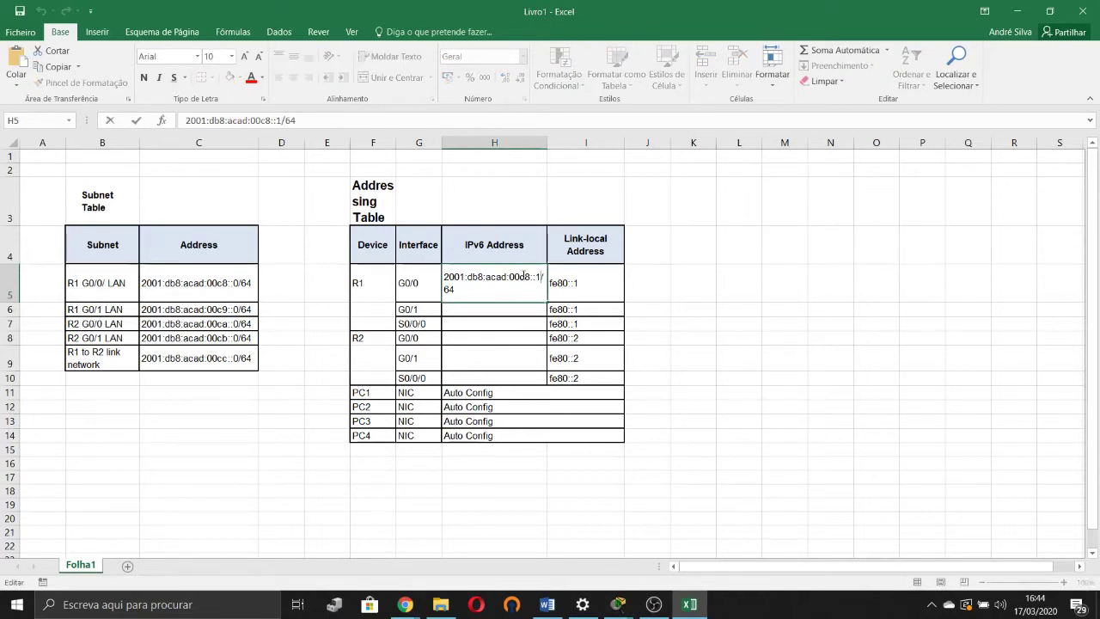
{"action": "left_click", "coordinate": [404, 282]}
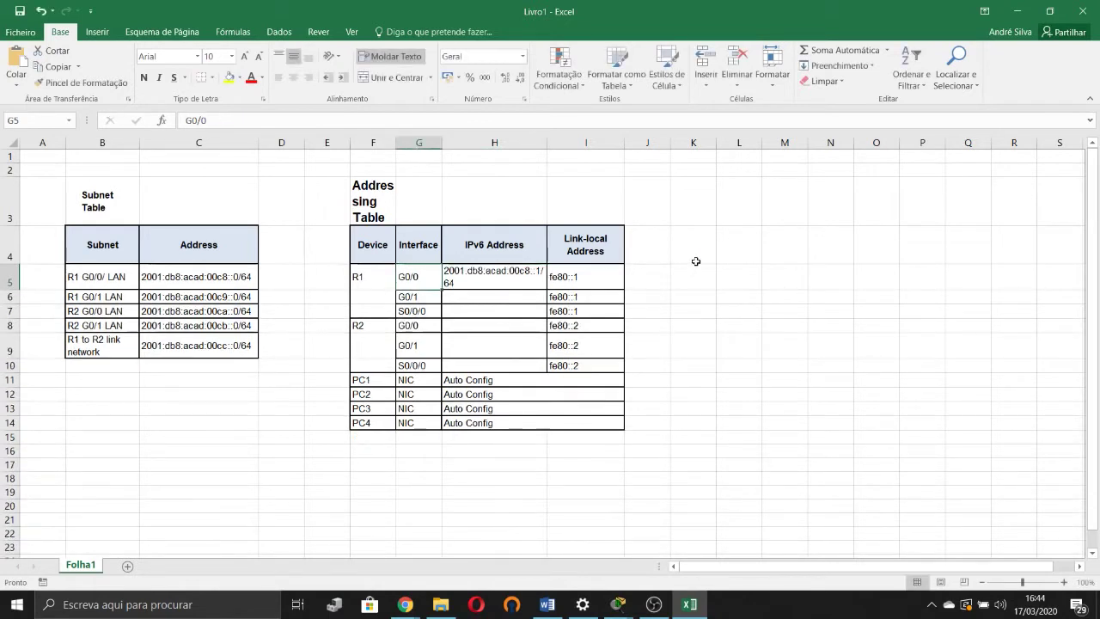
Step: Widen the IPv6 Address column further until the R1 G0/0 address fits on a single line
{"action": "left_click", "coordinate": [679, 271]}
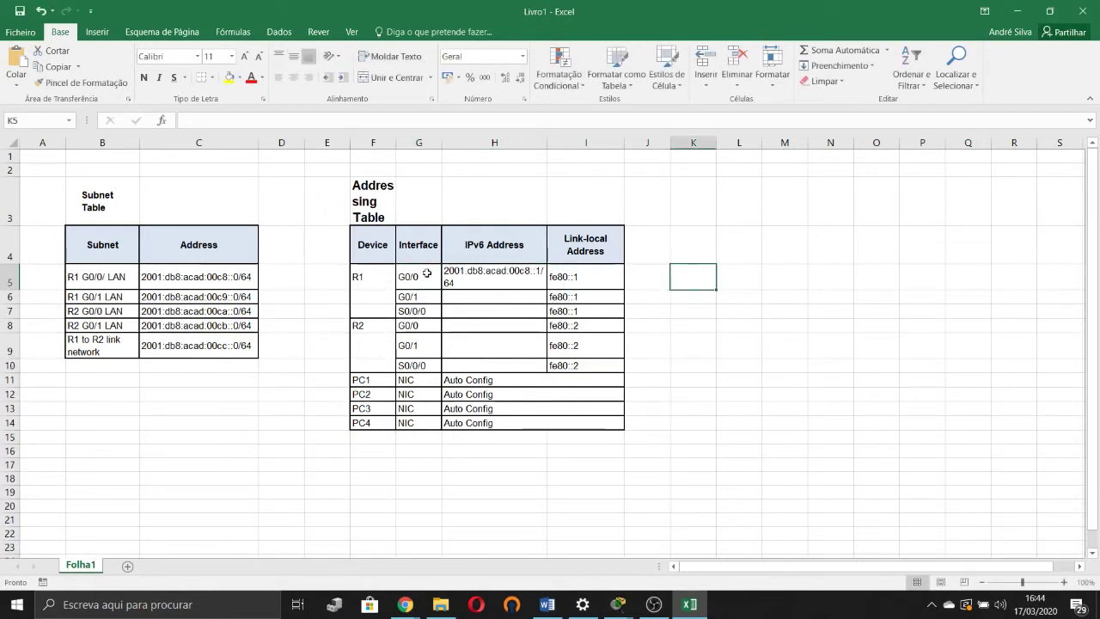
{"action": "left_click_drag", "start_coordinate": [547, 146], "coordinate": [577, 147]}
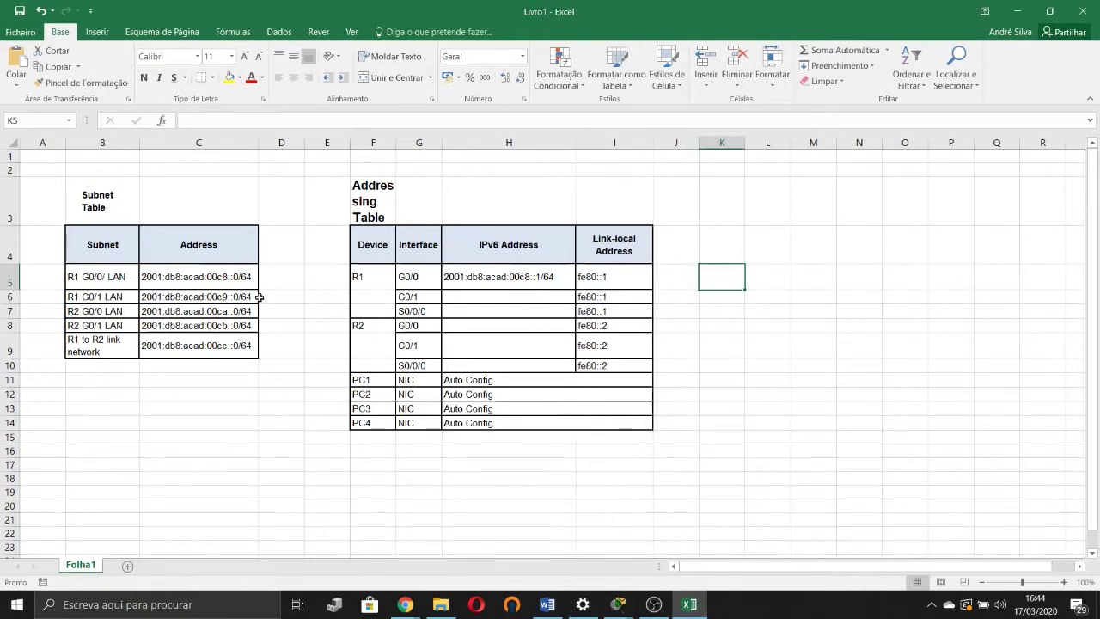
{"action": "left_click", "coordinate": [509, 275]}
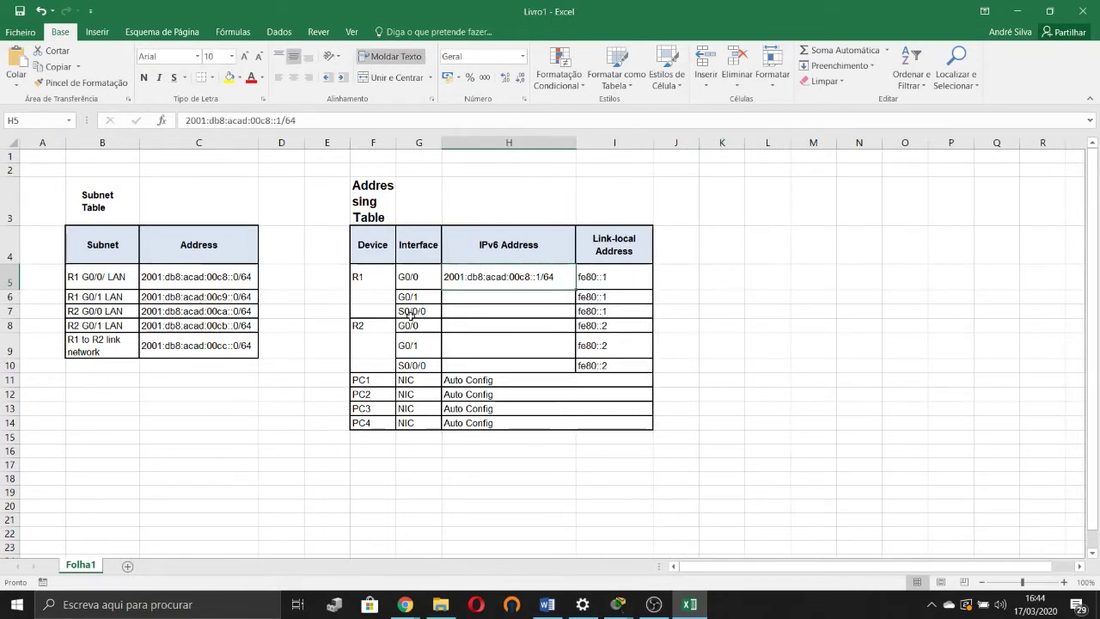
Step: Fill in the R1 G0/1 IPv6 address as 2001:db8:acad:00c9::1/64, based on a copy of its Subnet Table address
{"action": "left_click", "coordinate": [209, 297]}
{"action": "key", "text": "ctrl+c"}
{"action": "left_click", "coordinate": [490, 297]}
{"action": "key", "text": "ctrl+v"}
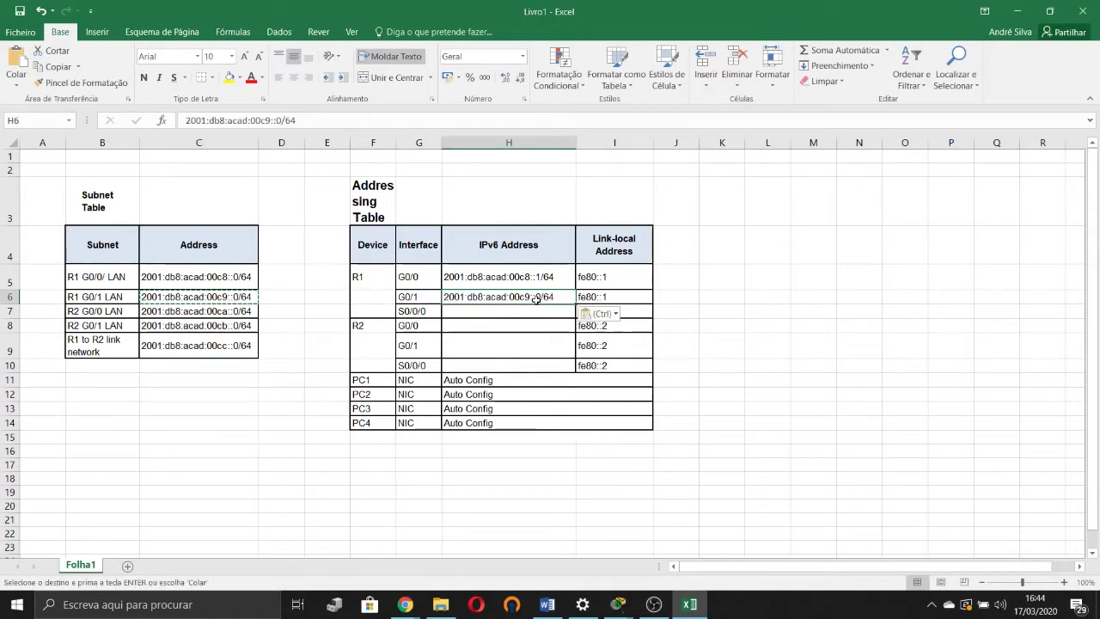
{"action": "double_click", "coordinate": [536, 296]}
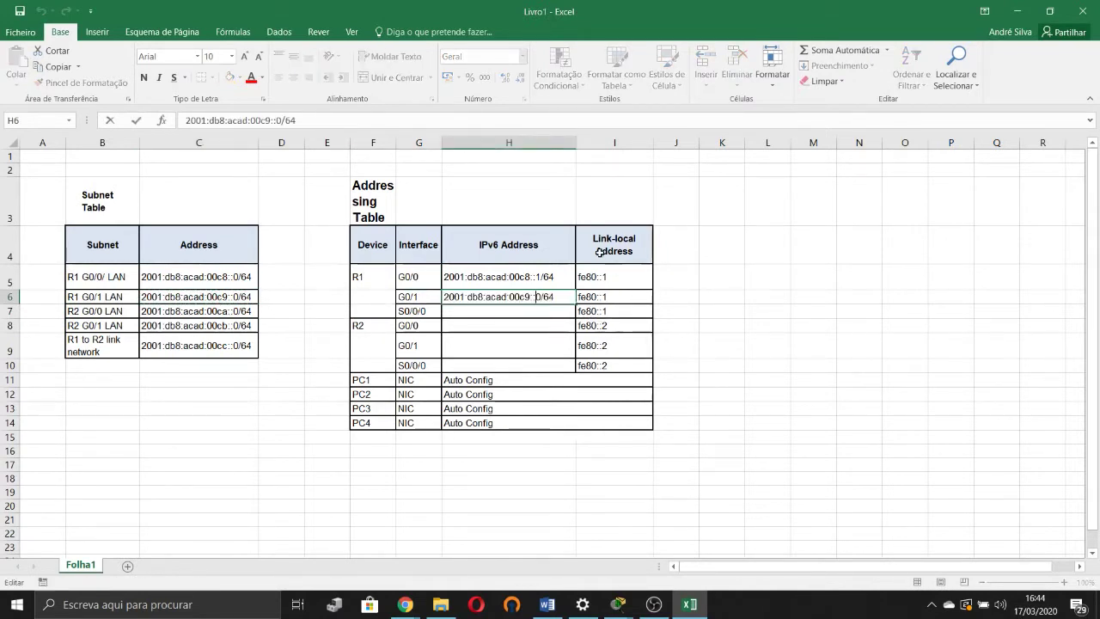
{"action": "key", "text": "BackSpace"}
{"action": "type", "text": "1"}
{"action": "key", "text": "Return"}
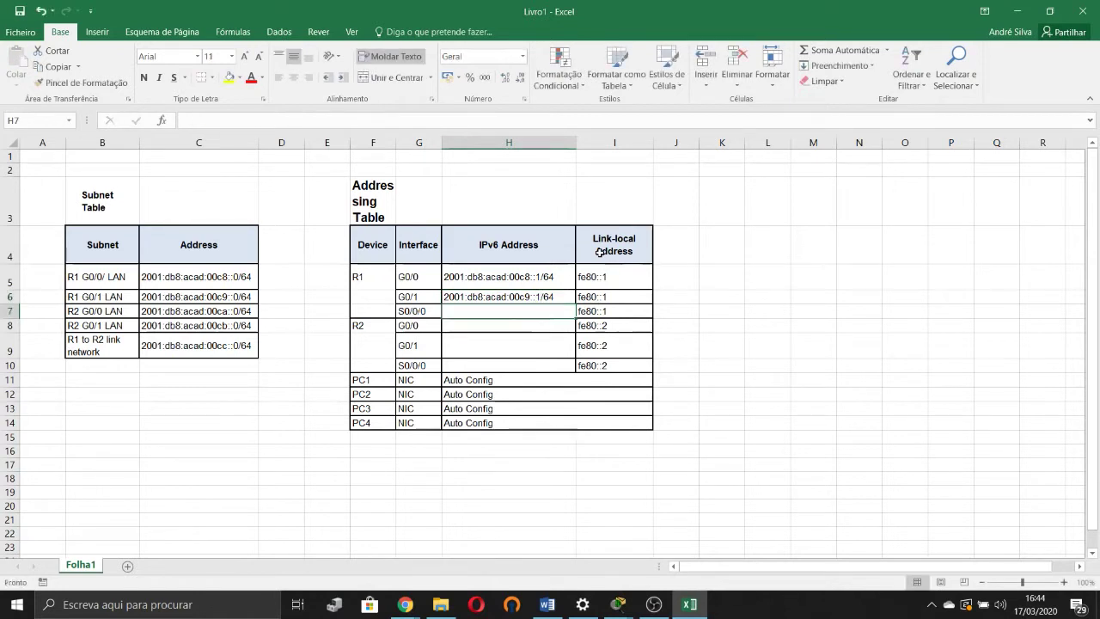
Step: Fill in the R2 G0/0 IPv6 address as 2001:db8:acad:00ca::1/64, based on a copy of its Subnet Table address
{"action": "left_click", "coordinate": [204, 312]}
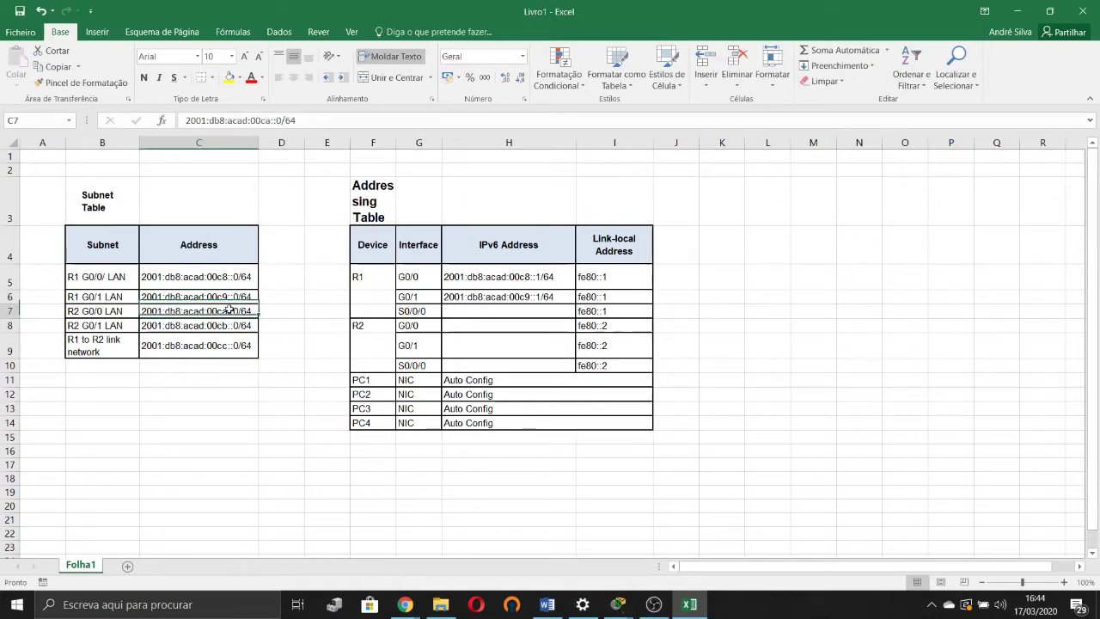
{"action": "key", "text": "ctrl+c"}
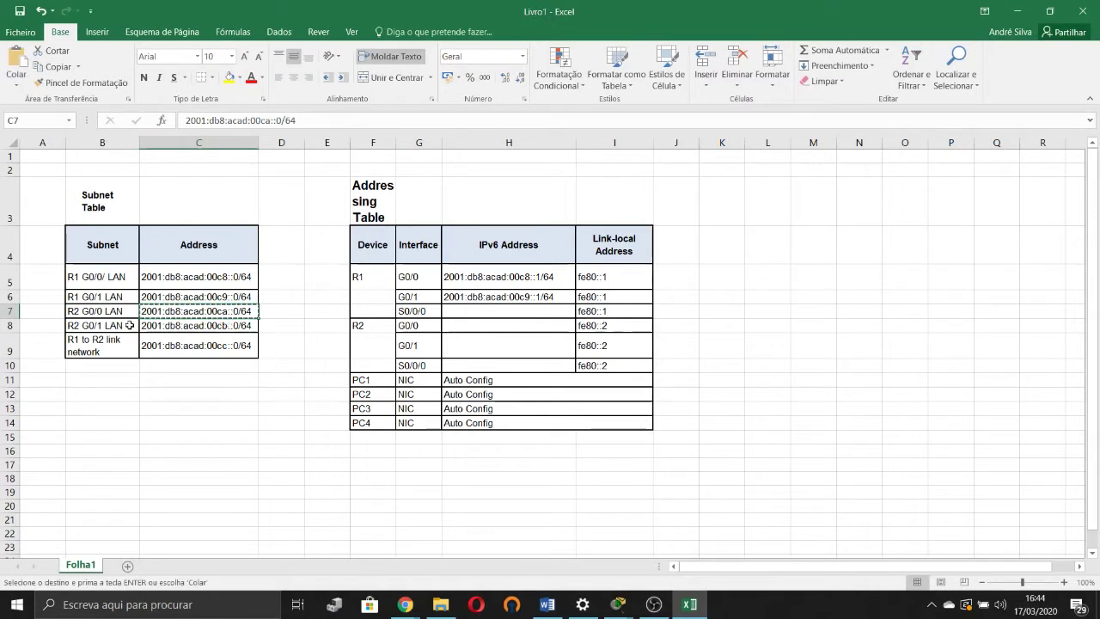
{"action": "left_click", "coordinate": [462, 327]}
{"action": "key", "text": "ctrl+v"}
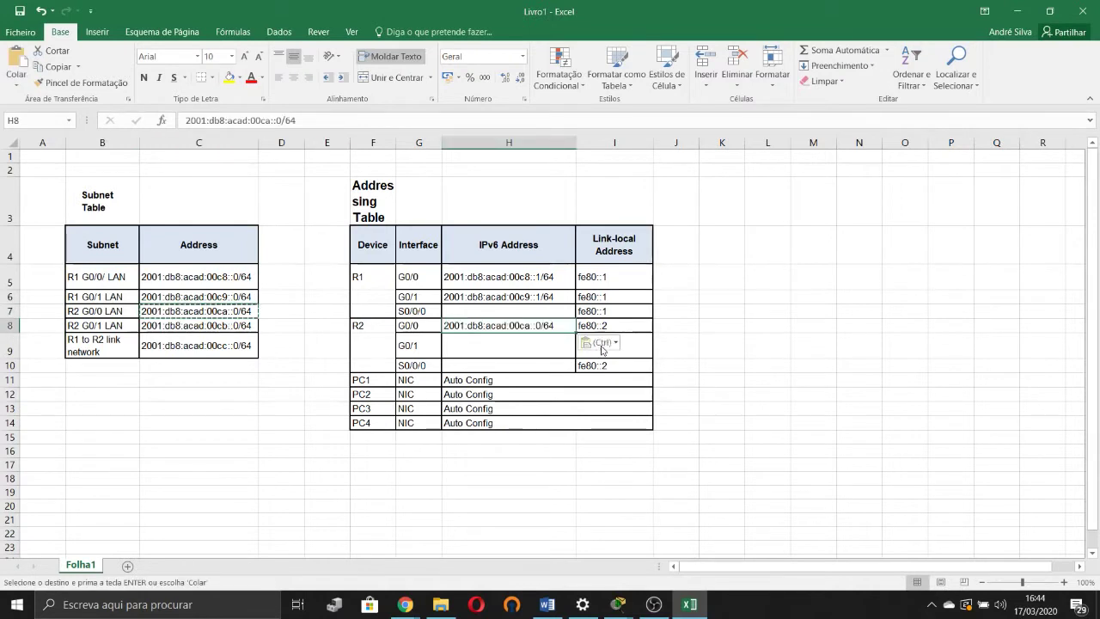
{"action": "double_click", "coordinate": [536, 326]}
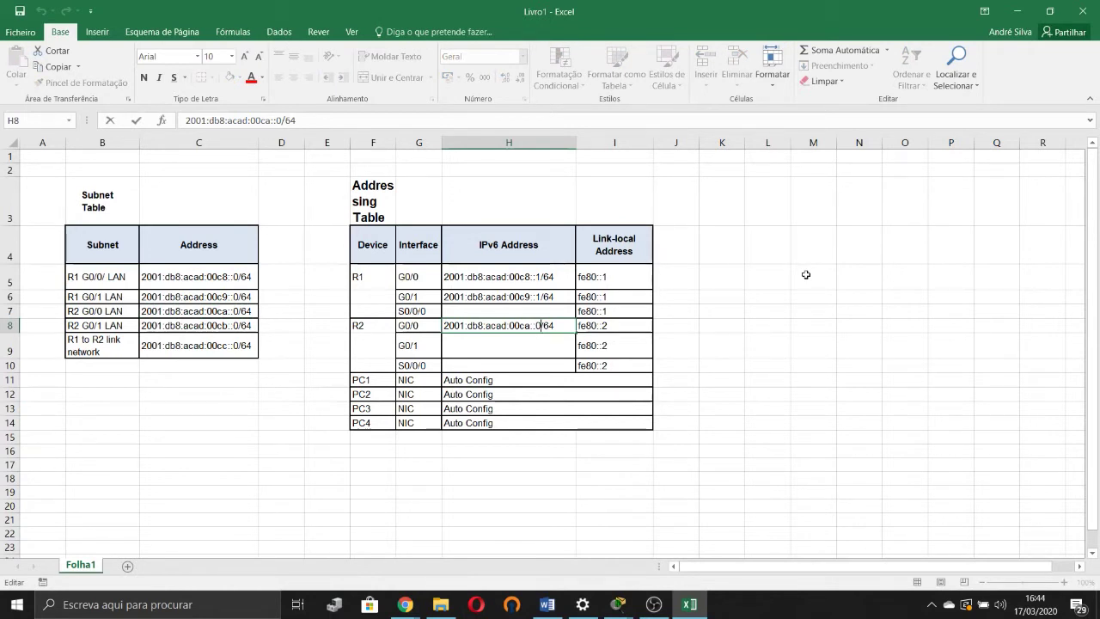
{"action": "key", "text": "BackSpace"}
{"action": "type", "text": "2"}
{"action": "key", "text": "BackSpace"}
{"action": "type", "text": "1"}
{"action": "left_click", "coordinate": [730, 353]}
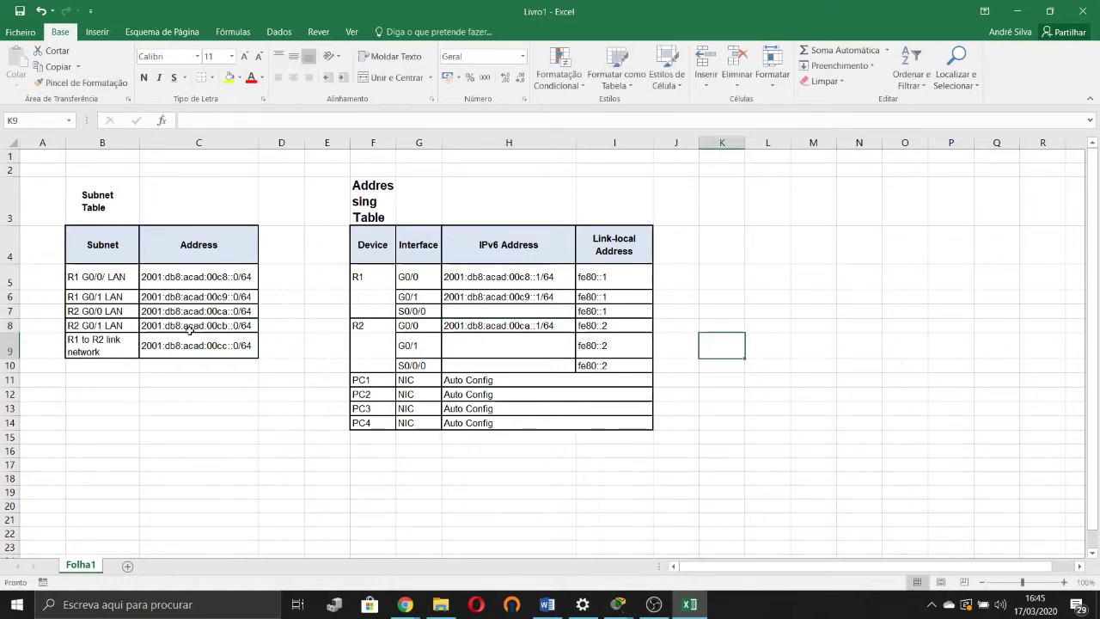
Step: Fill in the R2 G0/1 IPv6 address as 2001:db8:acad:00cb::1/64, based on a copy of its Subnet Table address
{"action": "left_click", "coordinate": [219, 327]}
{"action": "key", "text": "ctrl+c"}
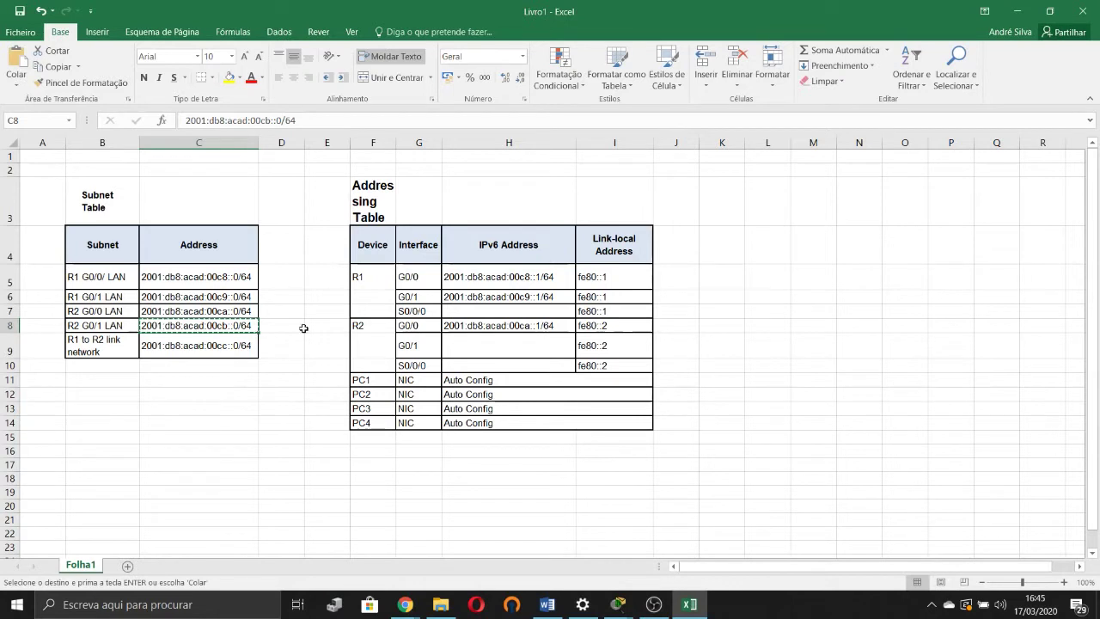
{"action": "left_click", "coordinate": [490, 341]}
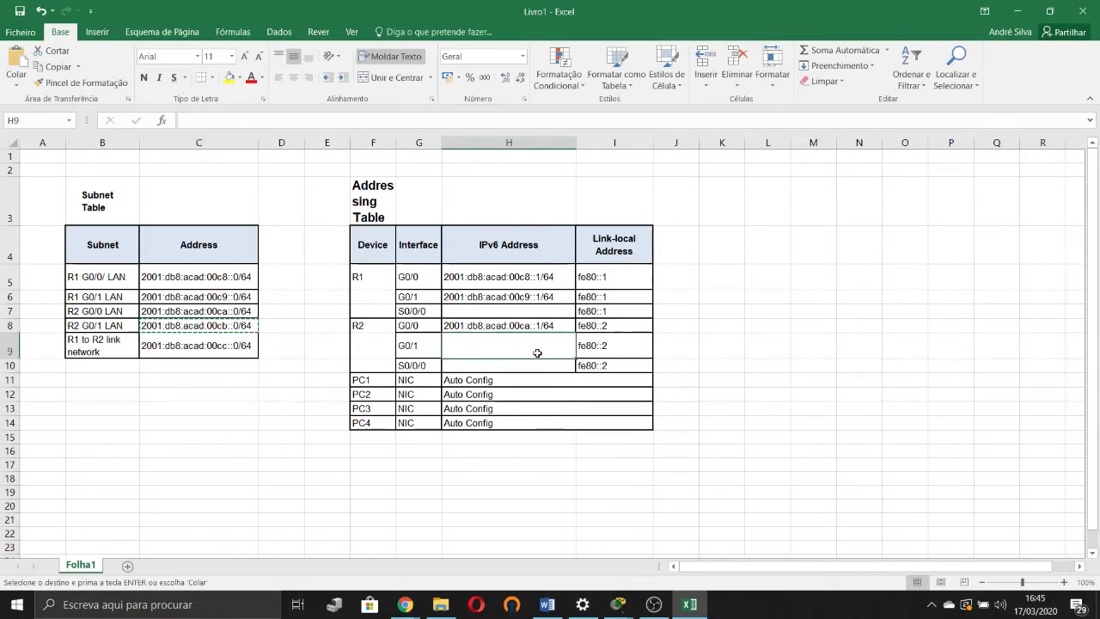
{"action": "key", "text": "ctrl+v"}
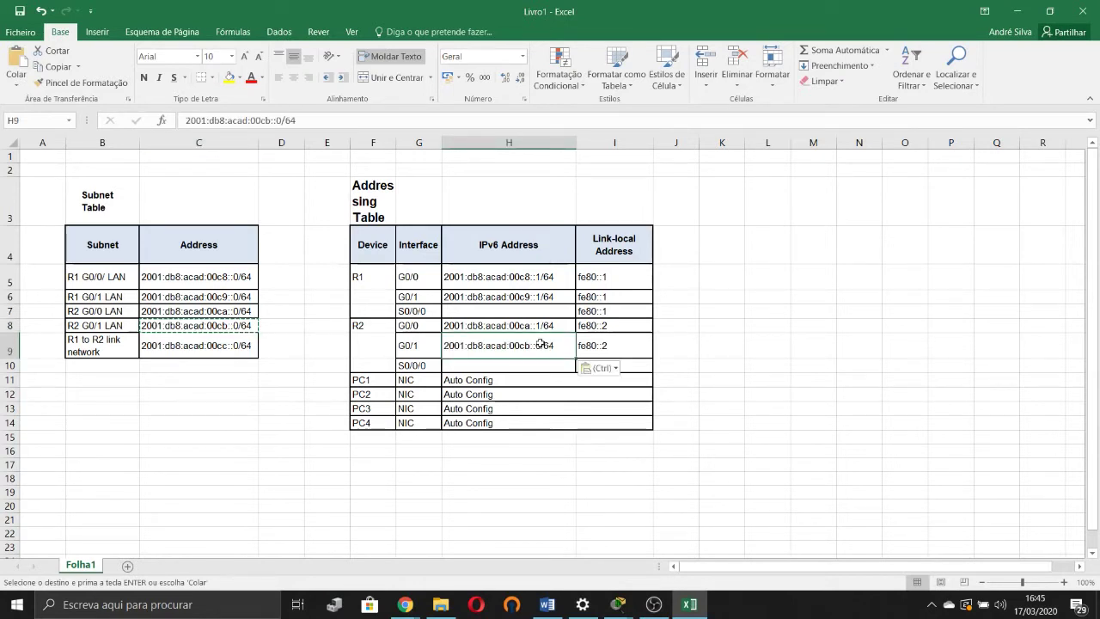
{"action": "double_click", "coordinate": [543, 345]}
{"action": "key", "text": "BackSpace"}
{"action": "type", "text": "1"}
{"action": "left_click", "coordinate": [813, 440]}
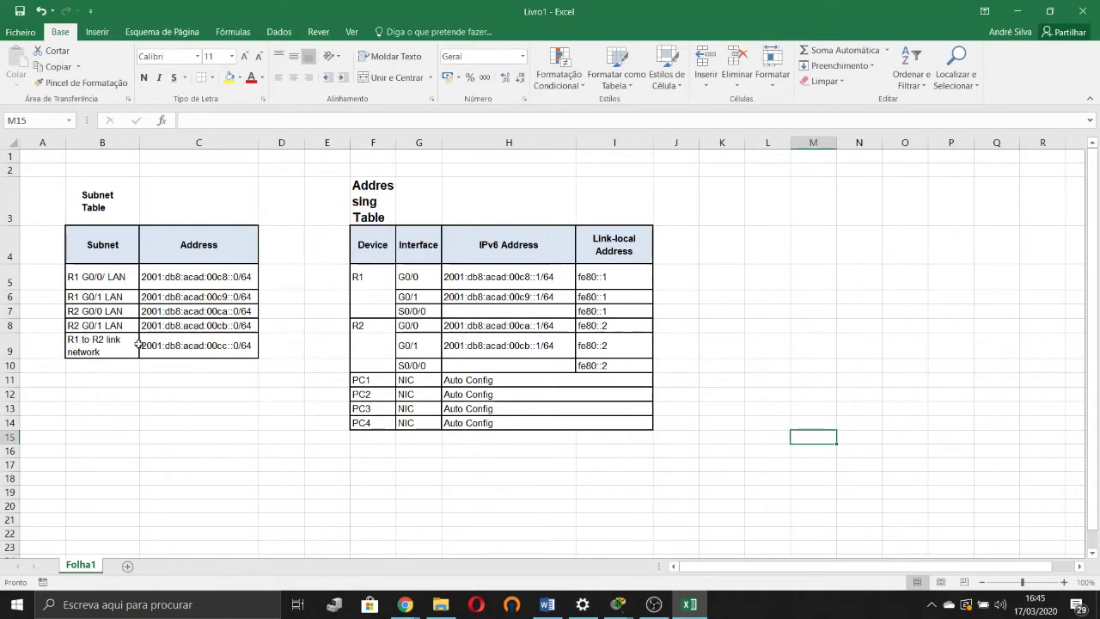
Step: Fill in the R1 S0/0/0 IPv6 address as 2001:db8:acad:00cc::1/64, based on a copy of the R1 to R2 link network address
{"action": "left_click", "coordinate": [180, 345]}
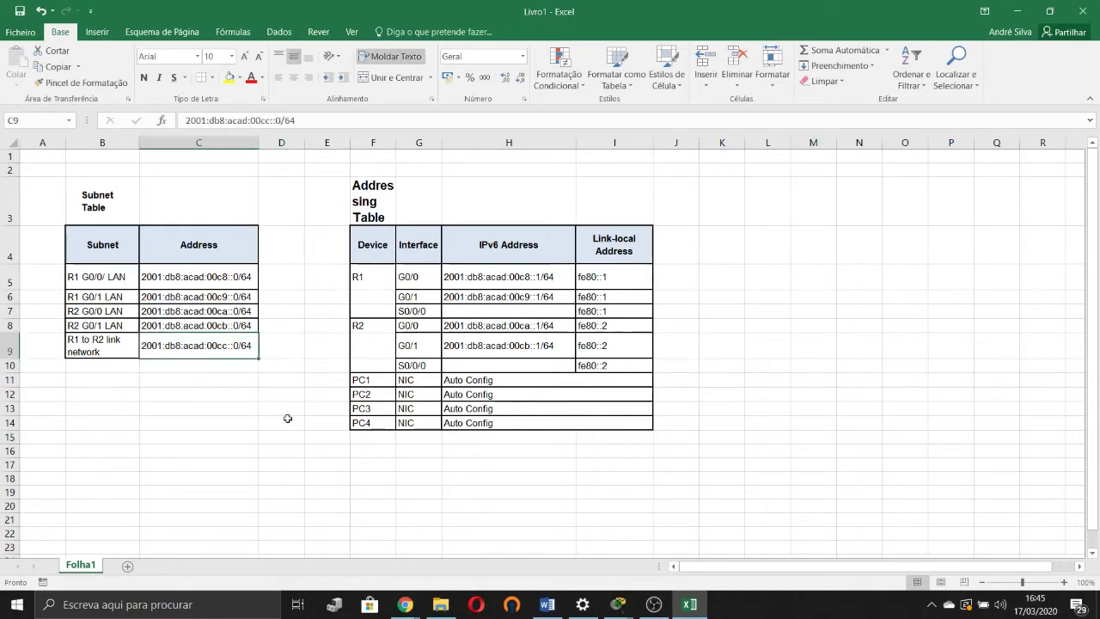
{"action": "key", "text": "ctrl+c"}
{"action": "left_click", "coordinate": [482, 311]}
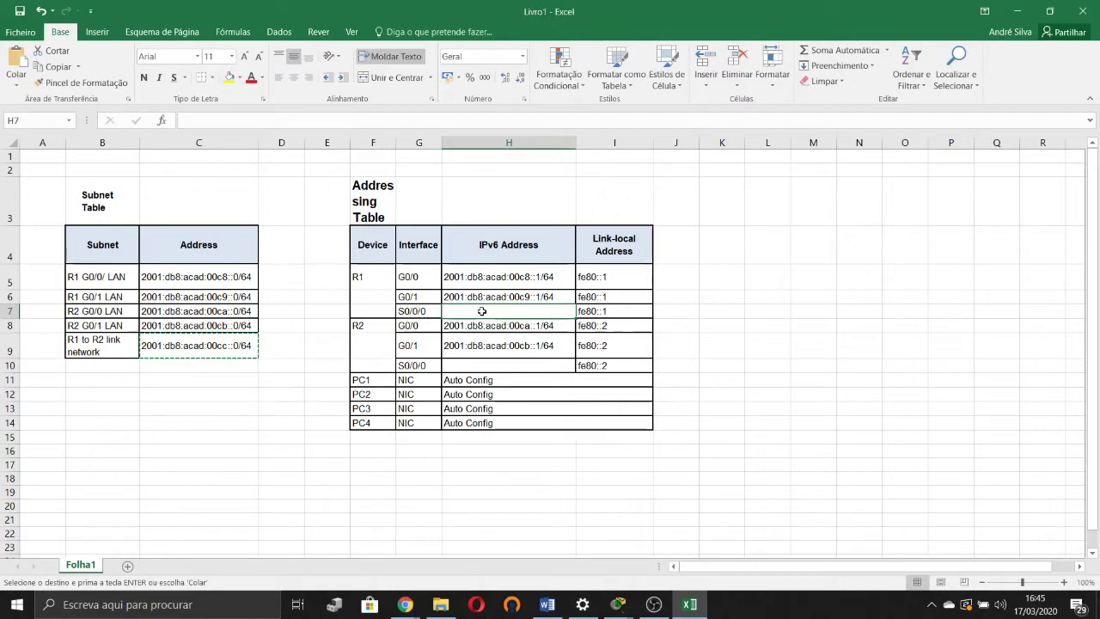
{"action": "key", "text": "ctrl+v"}
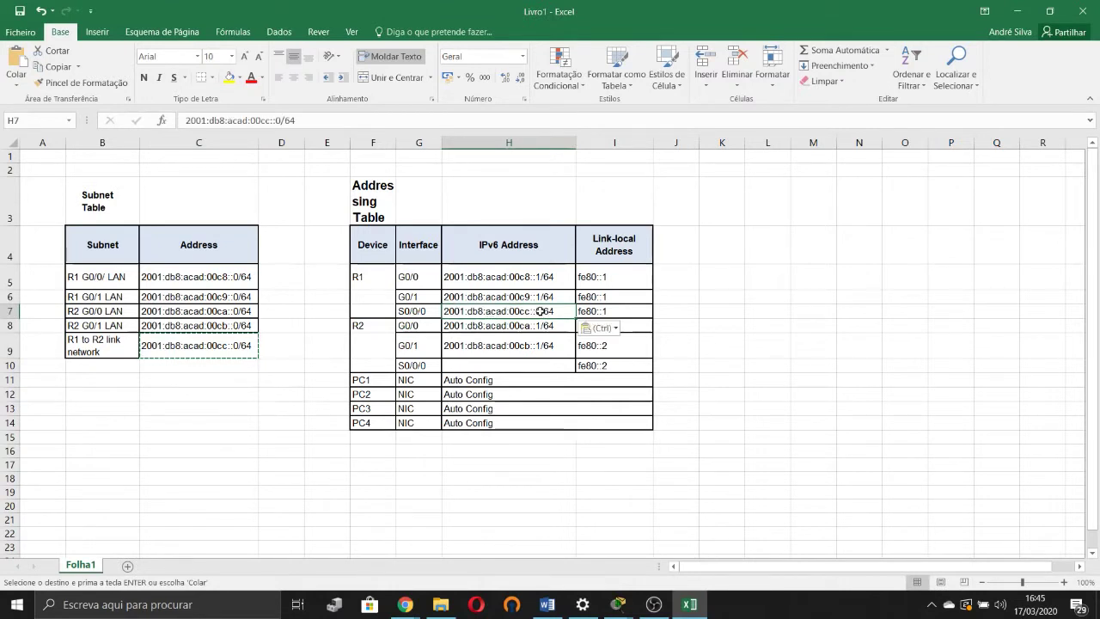
{"action": "double_click", "coordinate": [541, 311]}
{"action": "key", "text": "BackSpace"}
{"action": "type", "text": "12"}
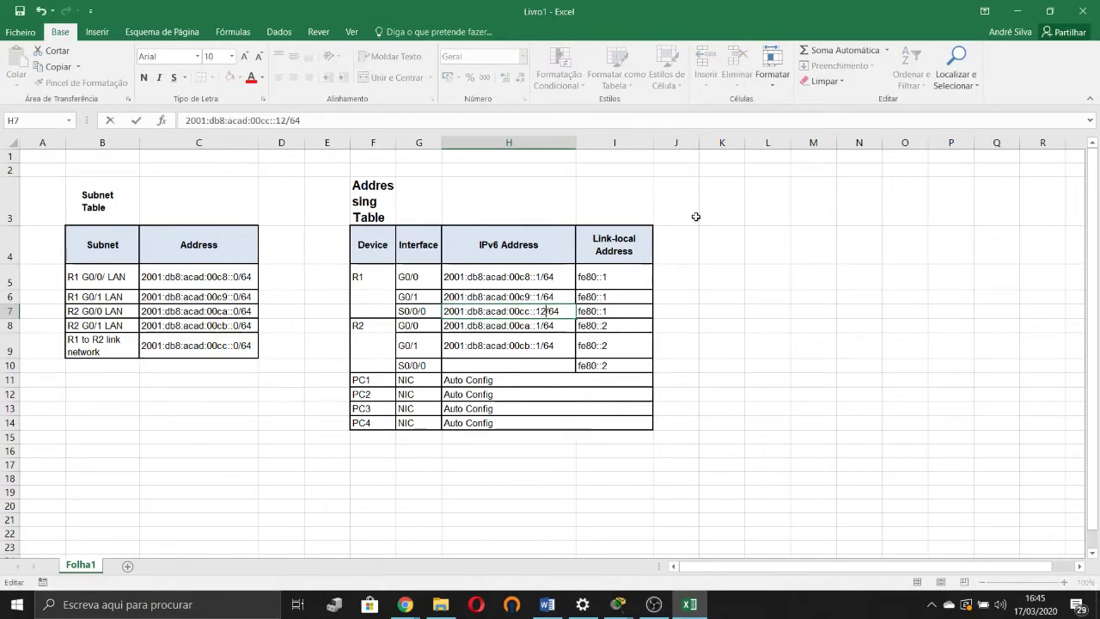
{"action": "key", "text": "BackSpace"}
{"action": "left_click", "coordinate": [735, 369]}
Step: Fill in the R2 S0/0/0 IPv6 address as 2001:db8:acad:00cc::2/64, based on a copy of the R1 S0/0/0 address
{"action": "left_click", "coordinate": [560, 315]}
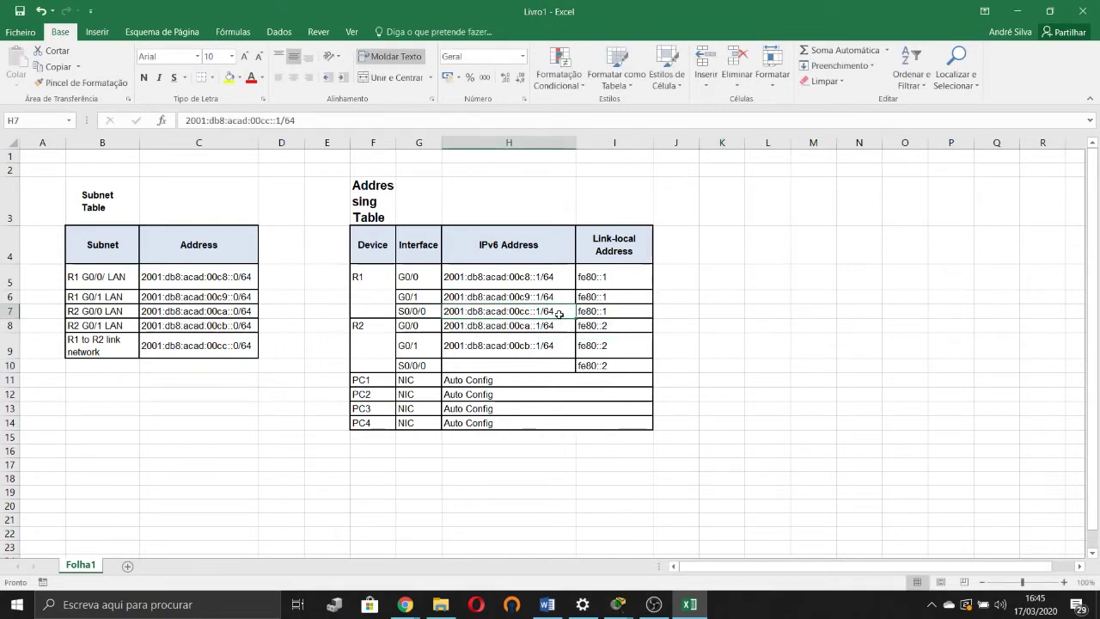
{"action": "key", "text": "ctrl+c"}
{"action": "left_click", "coordinate": [548, 363]}
{"action": "key", "text": "ctrl+v"}
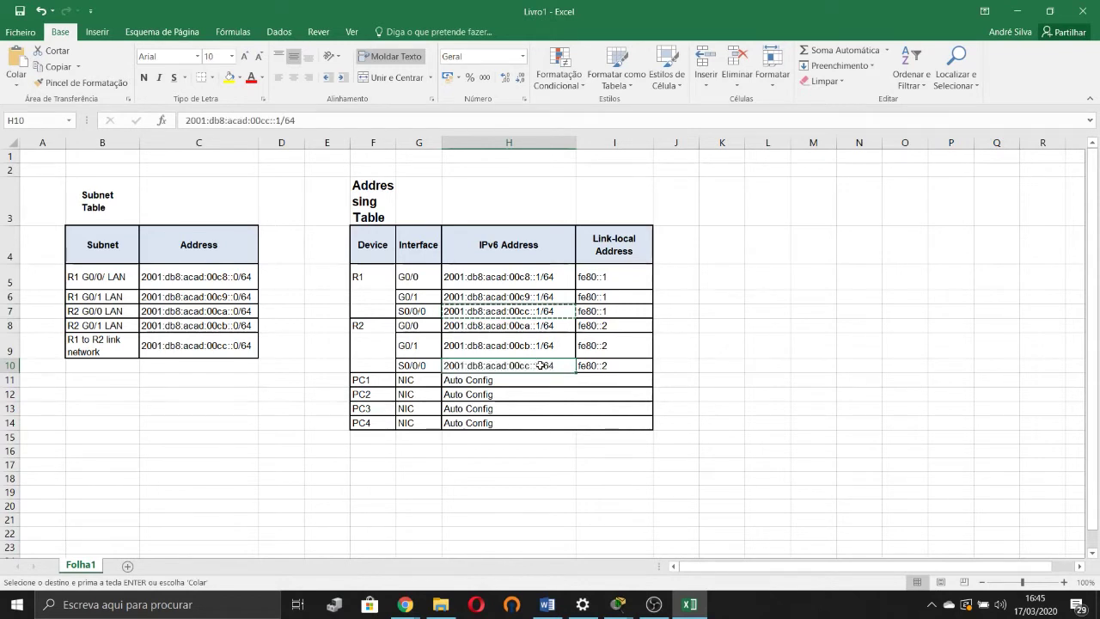
{"action": "double_click", "coordinate": [541, 366]}
{"action": "key", "text": "BackSpace"}
{"action": "type", "text": "2"}
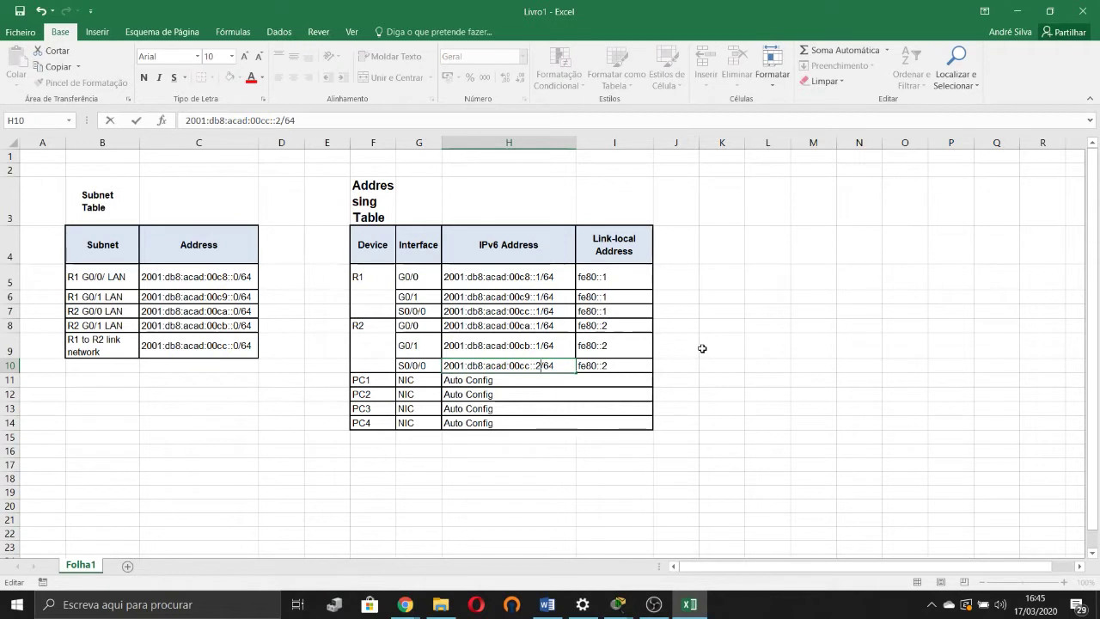
{"action": "left_click", "coordinate": [703, 348]}
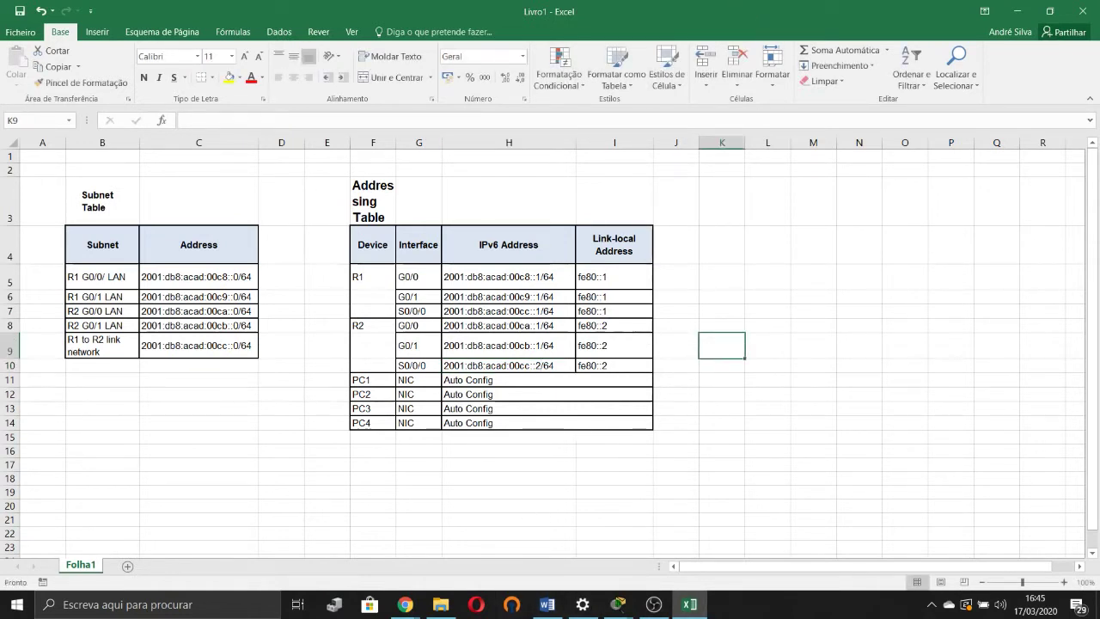
Step: Switch to the Packet Tracer activity and read the Step 2 and Step 3 instructions on addressing and connectivity
{"action": "left_click", "coordinate": [1029, 8]}
{"action": "scroll", "coordinate": [225, 399], "scroll_direction": "down", "scroll_amount": 3}
{"action": "scroll", "coordinate": [225, 399], "scroll_direction": "down", "scroll_amount": 6}
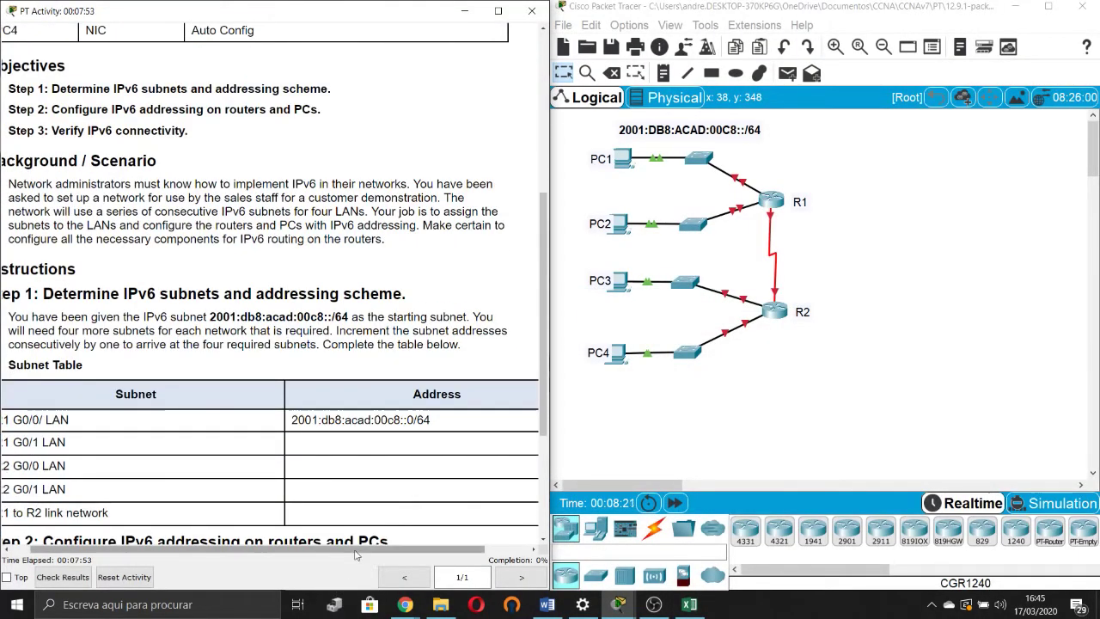
{"action": "left_click_drag", "start_coordinate": [357, 555], "coordinate": [334, 556]}
{"action": "scroll", "coordinate": [343, 456], "scroll_direction": "down", "scroll_amount": 6}
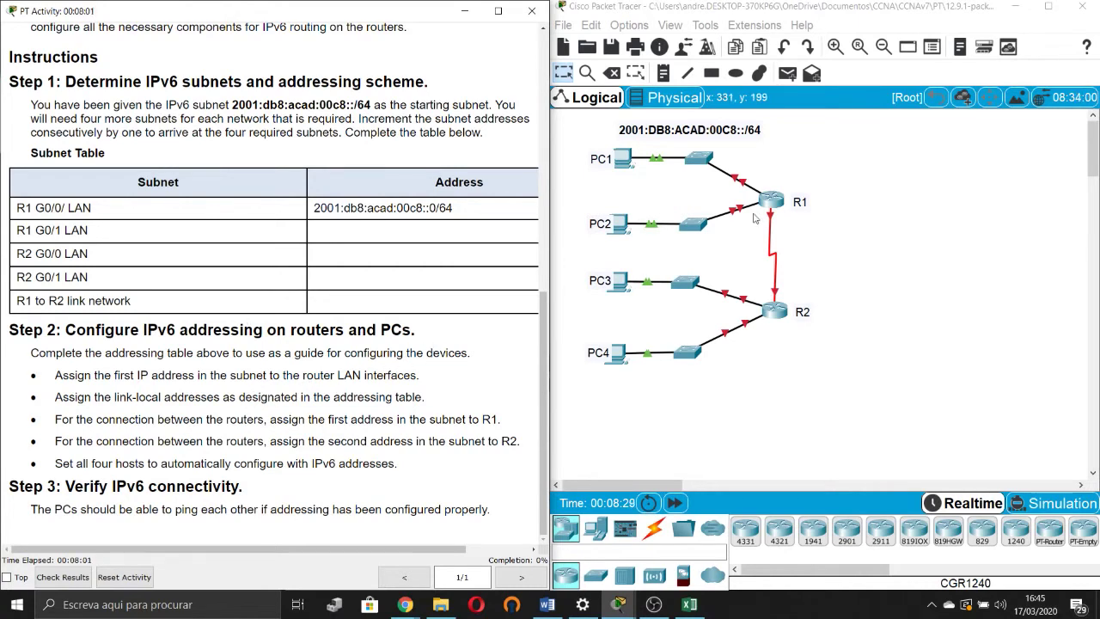
Step: Bring the Excel workbook back as a smaller window over the activity instructions, leaving the network topology uncovered
{"action": "mouse_move", "coordinate": [689, 609]}
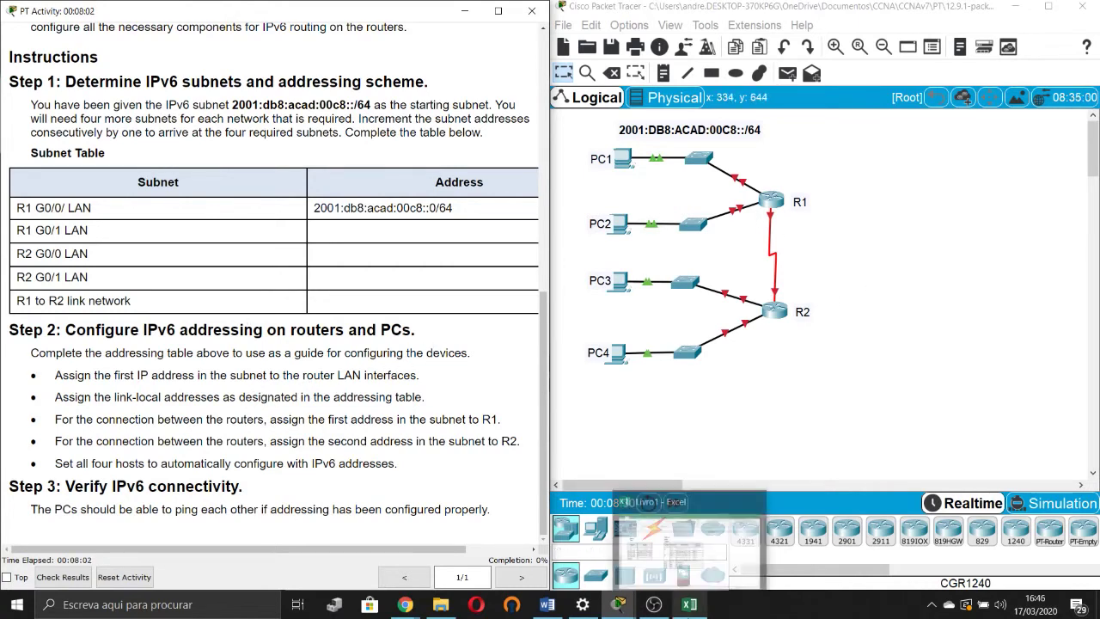
{"action": "left_click", "coordinate": [689, 609]}
{"action": "left_click_drag", "start_coordinate": [516, 7], "coordinate": [254, 134]}
{"action": "left_click_drag", "start_coordinate": [374, 133], "coordinate": [297, 80]}
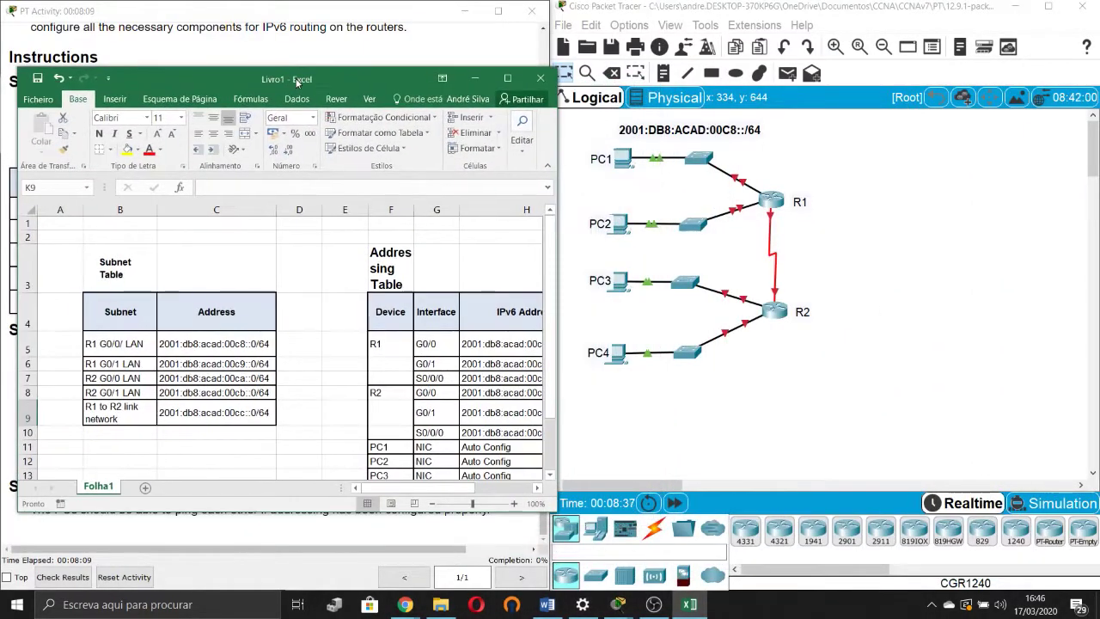
Step: Open router R1's command line in Packet Tracer beside the workbook and enter privileged EXEC, followed by global configuration mode
{"action": "left_click", "coordinate": [772, 201]}
{"action": "left_click_drag", "start_coordinate": [594, 103], "coordinate": [905, 67]}
{"action": "key", "text": "Return"}
{"action": "key", "text": "Return"}
{"action": "type", "text": "enable"}
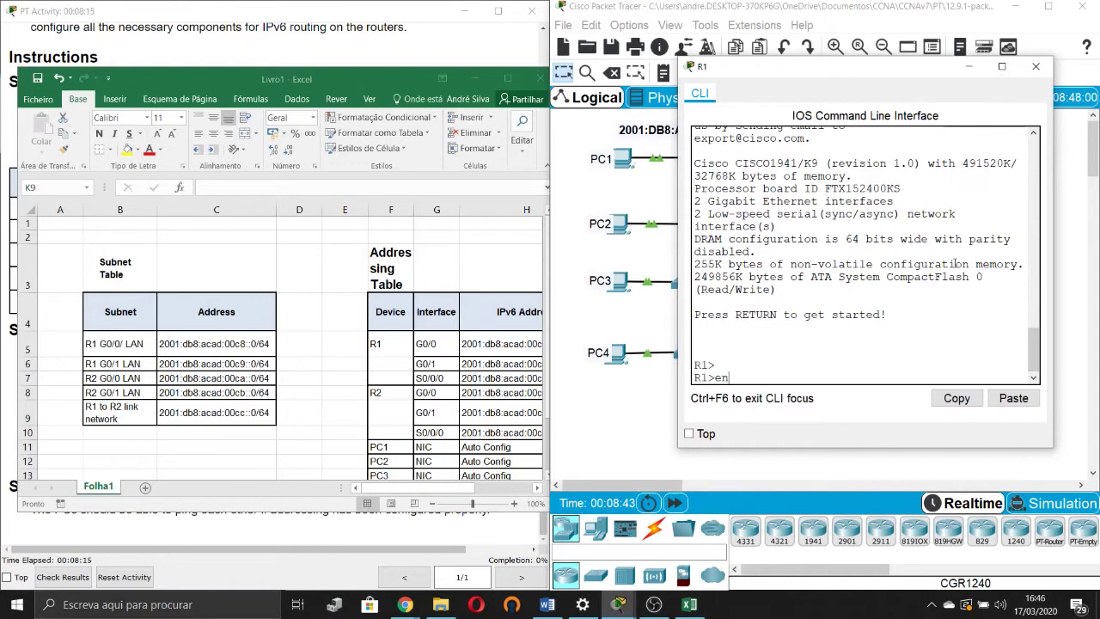
{"action": "key", "text": "Tab"}
{"action": "key", "text": "Return"}
{"action": "type", "text": "conf"}
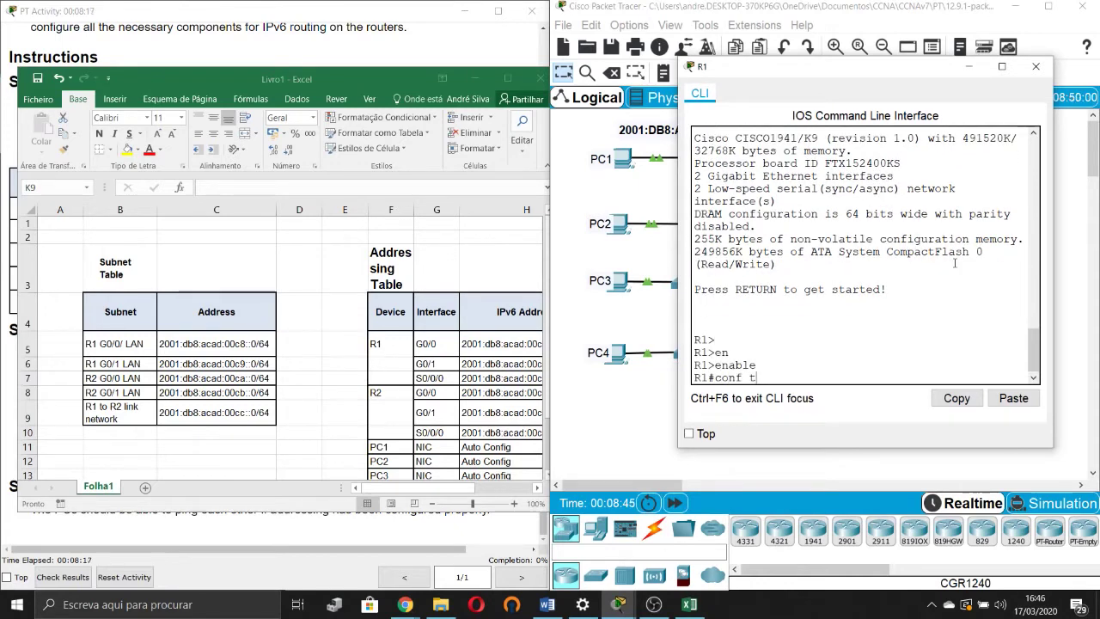
{"action": "type", "text": " t"}
{"action": "key", "text": "Return"}
Step: Enter interface configuration mode for R1's GigabitEthernet 0/0
{"action": "type", "text": "inte"}
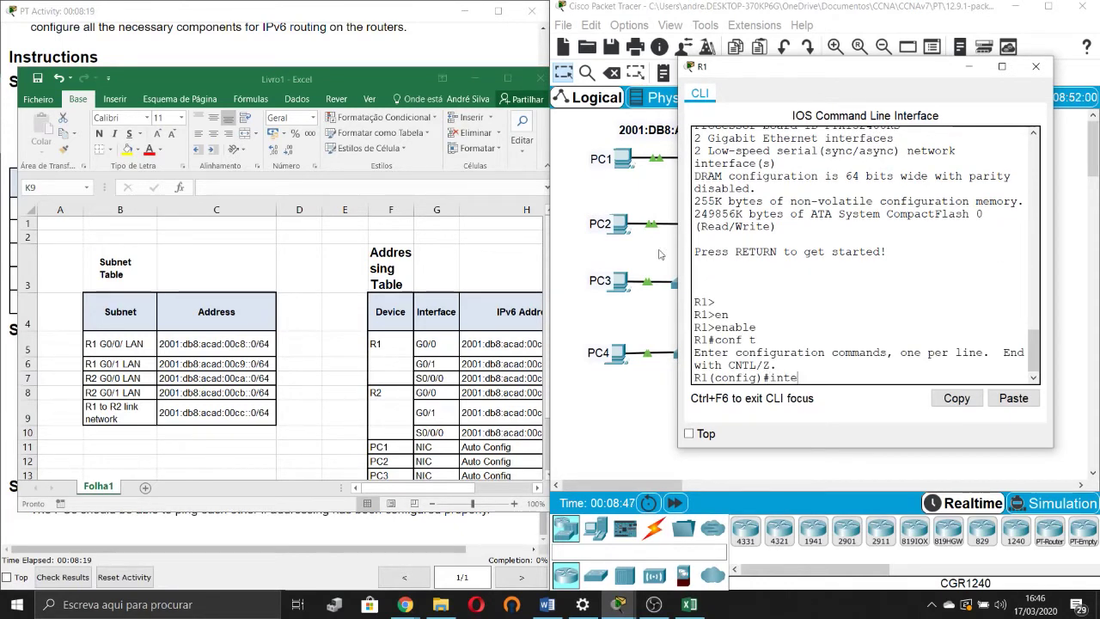
{"action": "key", "text": "Tab"}
{"action": "type", "text": "gi"}
{"action": "key", "text": "Tab"}
{"action": "type", "text": "0"}
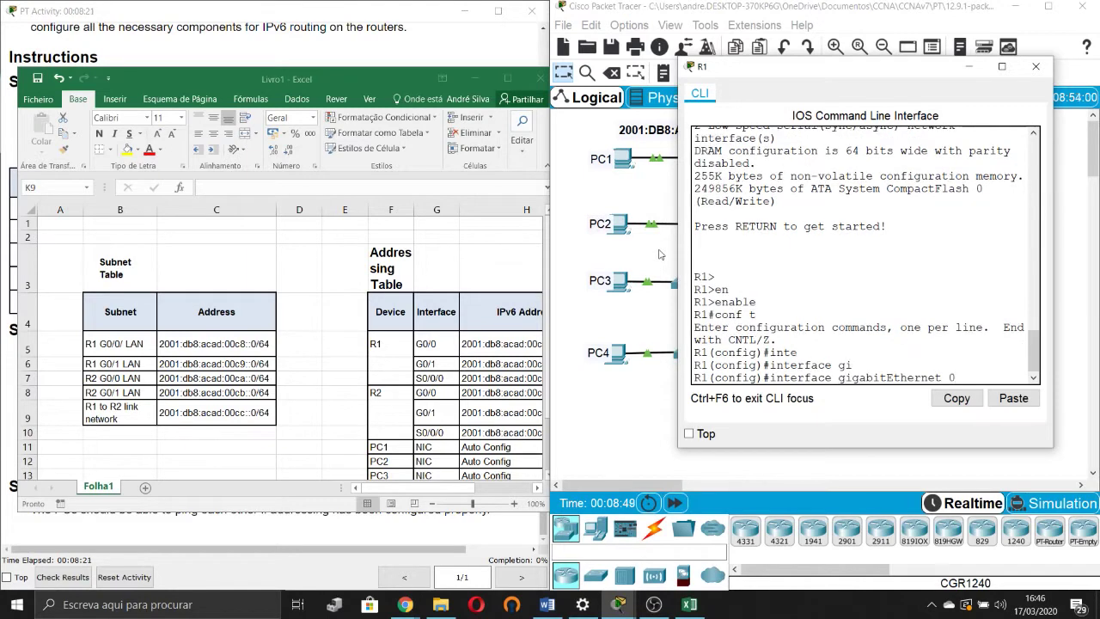
{"action": "type", "text": "/0"}
{"action": "key", "text": "Return"}
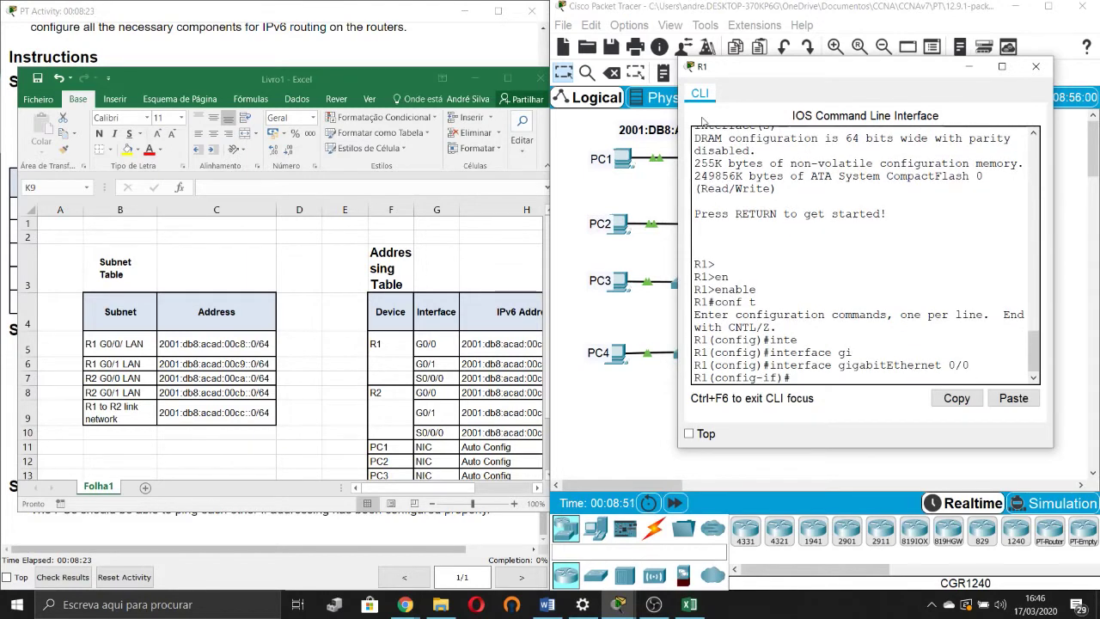
Step: Reposition the Excel window and bring the whole width of the Addressing Table into view beside R1's command line
{"action": "left_click_drag", "start_coordinate": [372, 76], "coordinate": [308, 80]}
{"action": "left_click_drag", "start_coordinate": [389, 494], "coordinate": [423, 495]}
{"action": "left_click", "coordinate": [913, 355]}
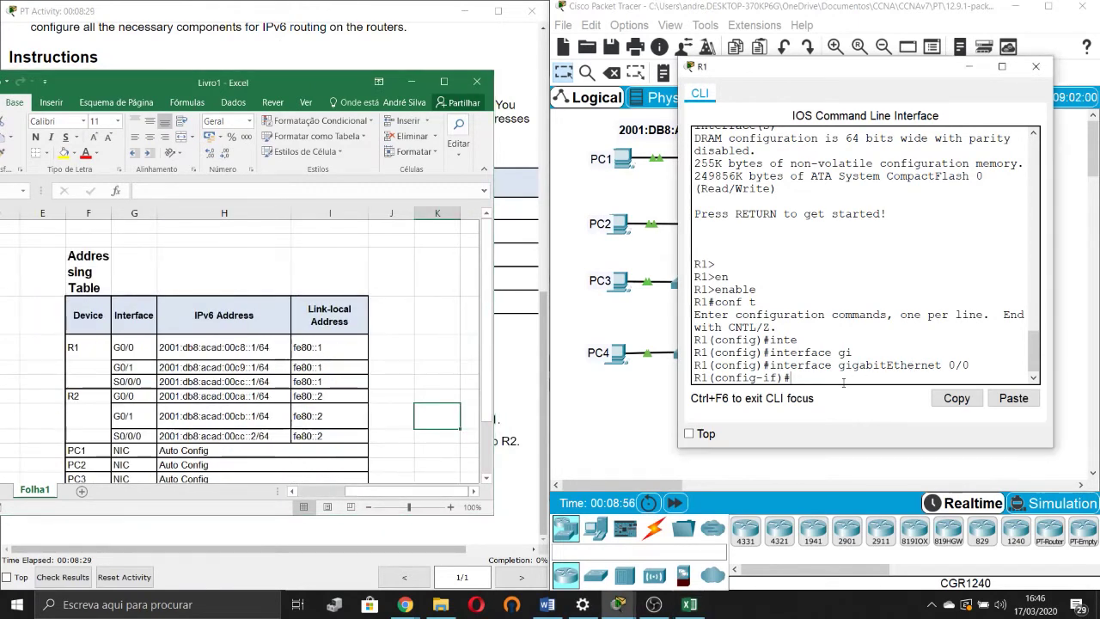
Step: Exit the GigabitEthernet 0/0 configuration and return to R1's global configuration mode
{"action": "type", "text": "i"}
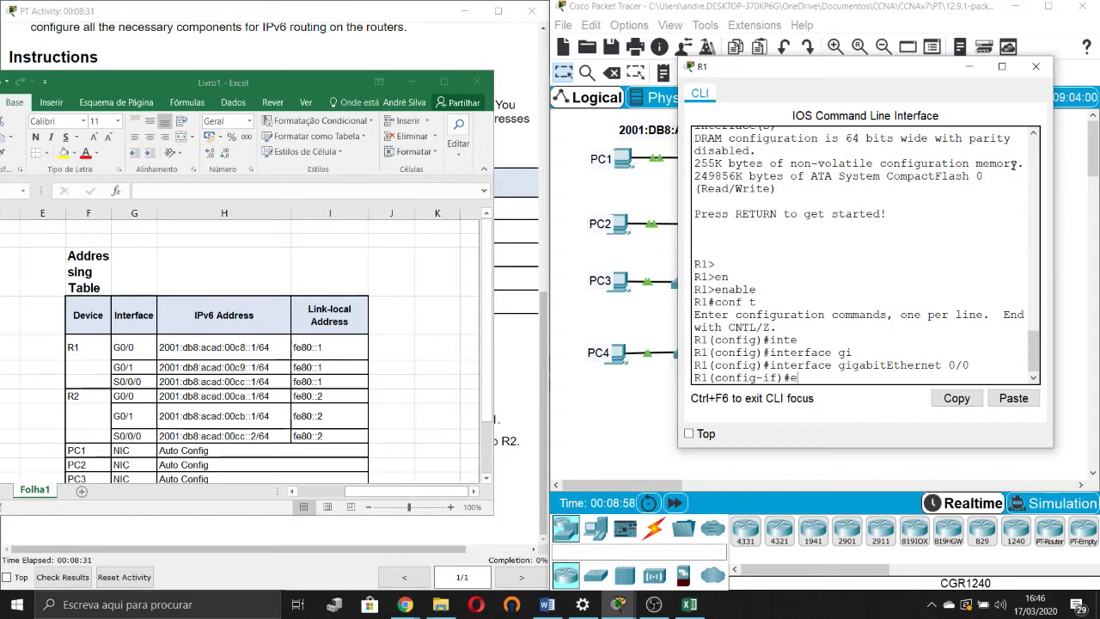
{"action": "type", "text": "exi"}
{"action": "key", "text": "Tab"}
{"action": "key", "text": "Return"}
{"action": "key", "text": "Return"}
{"action": "key", "text": "Return"}
Step: Enable IPv6 routing on R1 with the ipv6 unicast-routing command
{"action": "type", "text": "ig)#"}
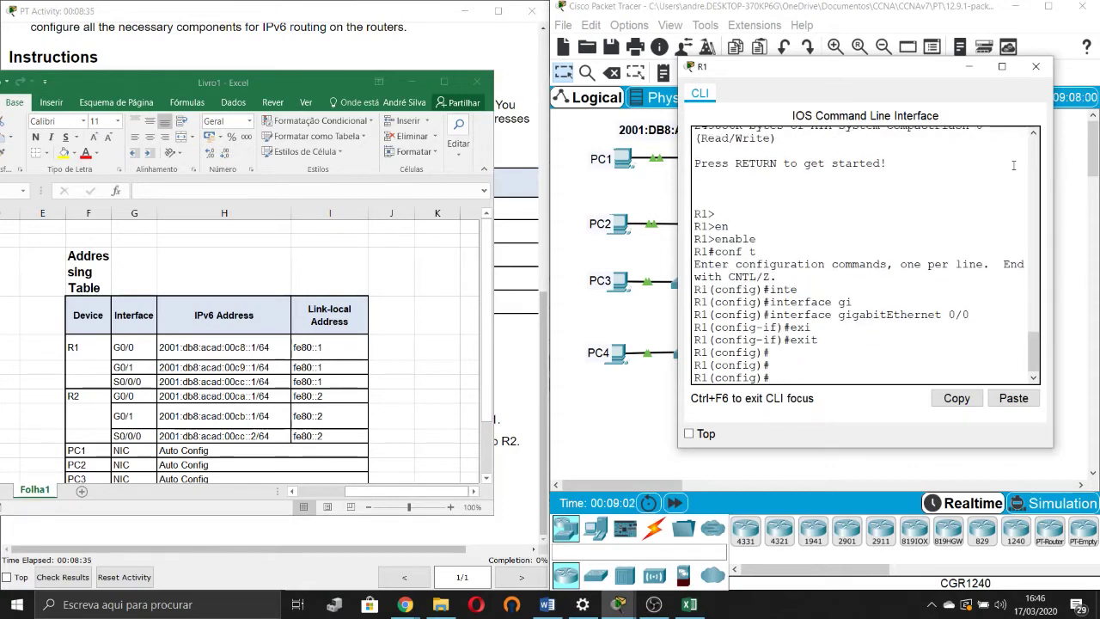
{"action": "type", "text": "pb"}
{"action": "key", "text": "BackSpace"}
{"action": "type", "text": "v6"}
{"action": "key", "text": "Tab"}
{"action": "type", "text": "un"}
{"action": "key", "text": "Tab"}
{"action": "key", "text": "Return"}
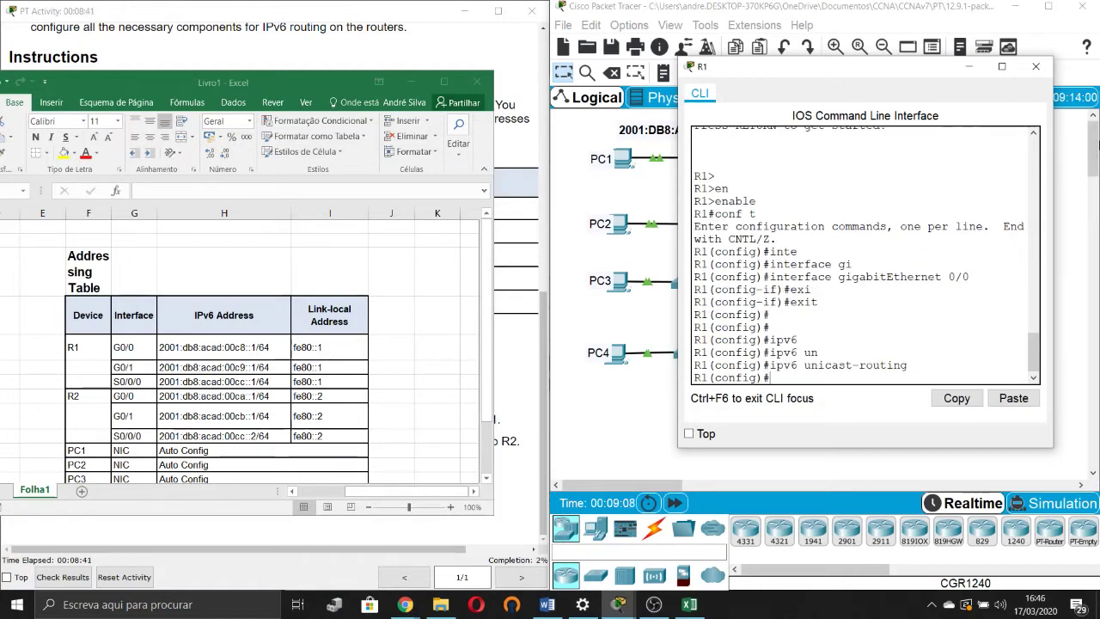
{"action": "left_click_drag", "start_coordinate": [914, 365], "coordinate": [784, 365]}
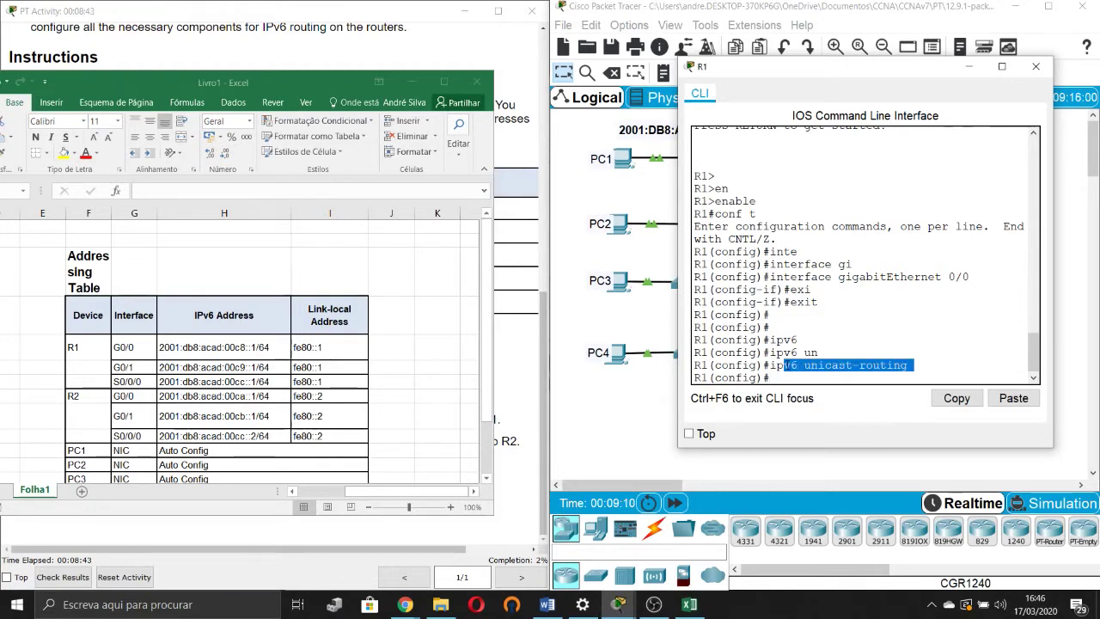
{"action": "left_click", "coordinate": [786, 377]}
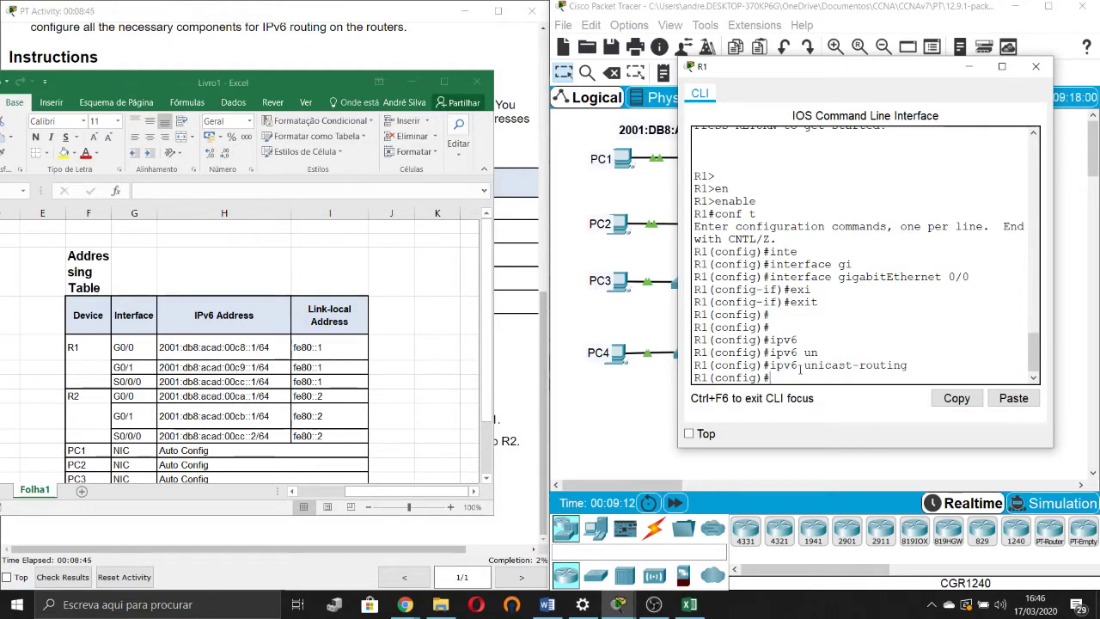
Step: Enter R1's GigabitEthernet 0/0 interface configuration and assign it the IPv6 address 2001:db8:acad:00c8::1/64
{"action": "type", "text": "int"}
{"action": "key", "text": "Tab"}
{"action": "type", "text": "gi"}
{"action": "key", "text": "Tab"}
{"action": "type", "text": "0"}
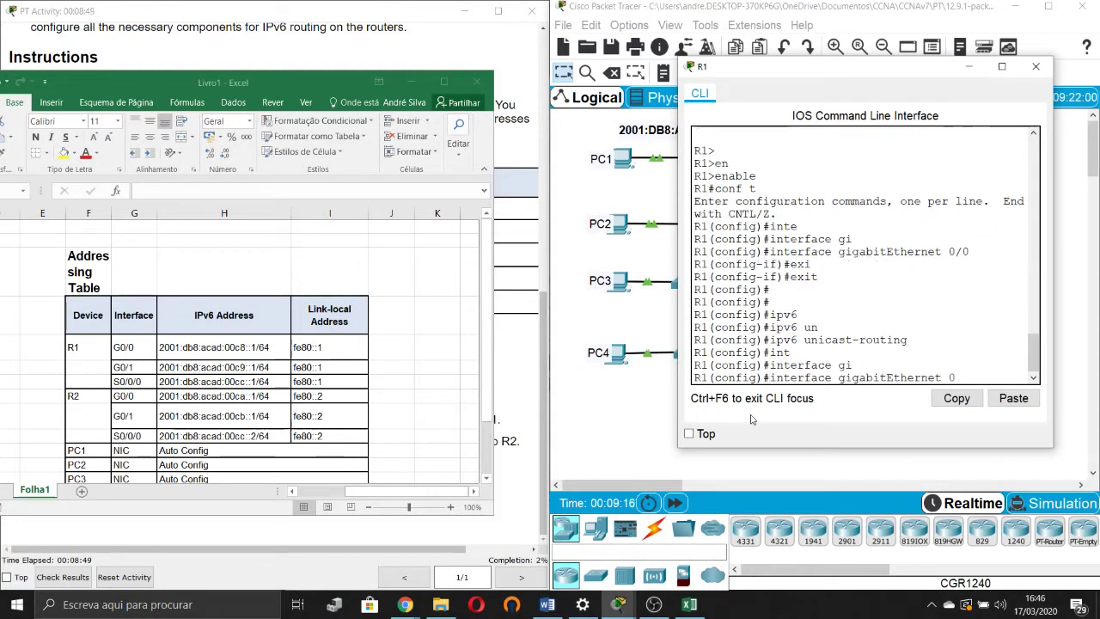
{"action": "type", "text": "/0"}
{"action": "key", "text": "Return"}
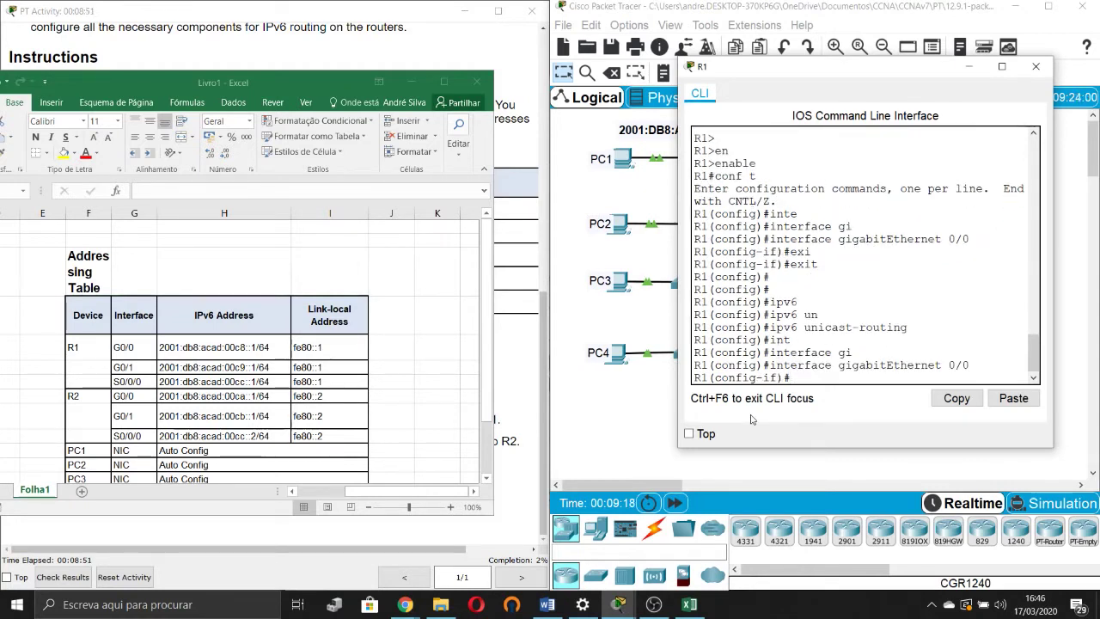
{"action": "type", "text": "ipv6 add"}
{"action": "key", "text": "Tab"}
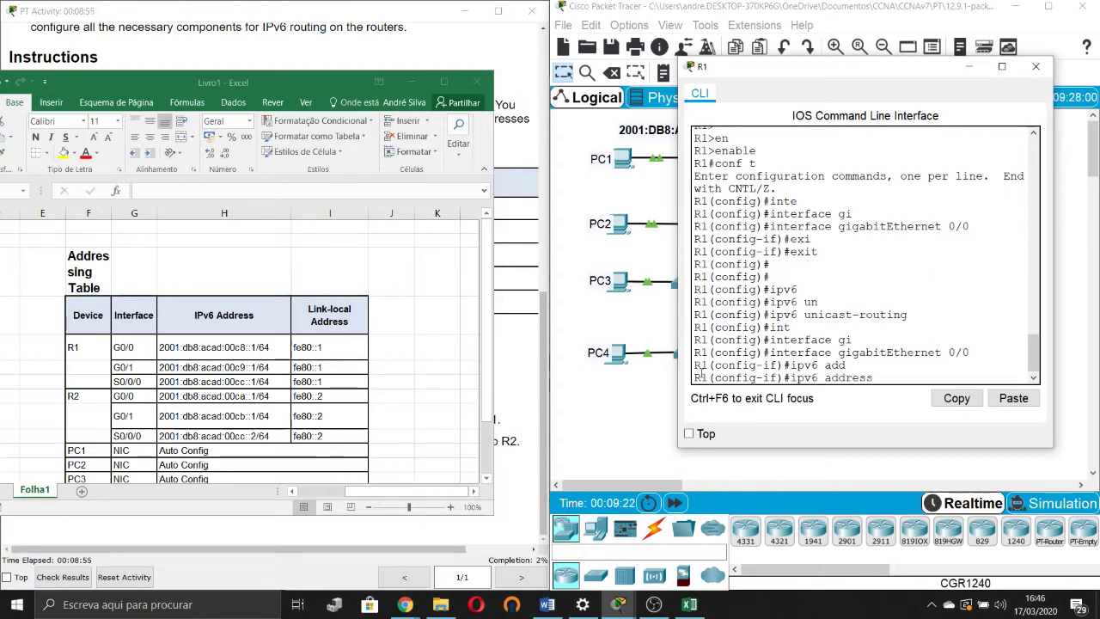
{"action": "type", "text": "2001:db8:acad:"}
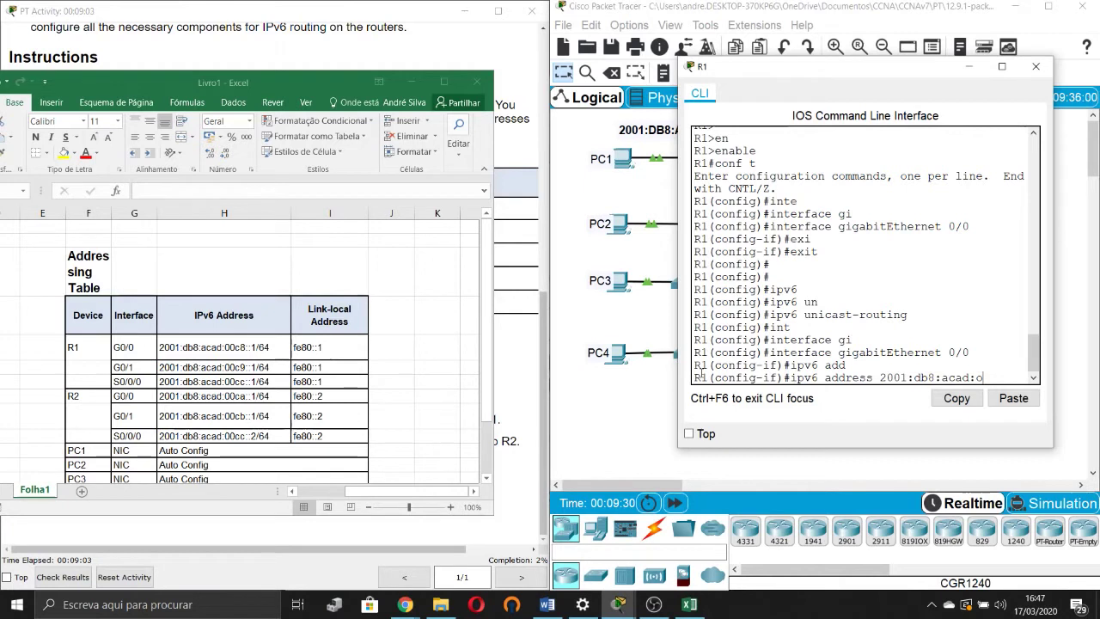
{"action": "type", "text": "00c8::1/64"}
{"action": "key", "text": "Return"}
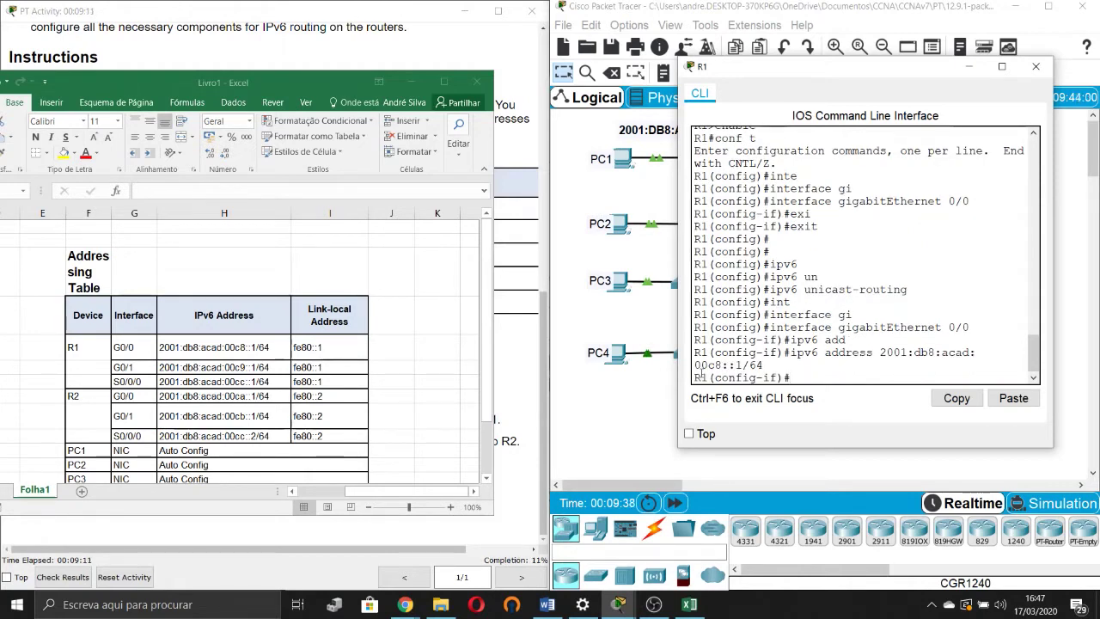
Step: Assign fe80::1 as the link-local address of R1's GigabitEthernet 0/0
{"action": "type", "text": "ipv6"}
{"action": "key", "text": "Tab"}
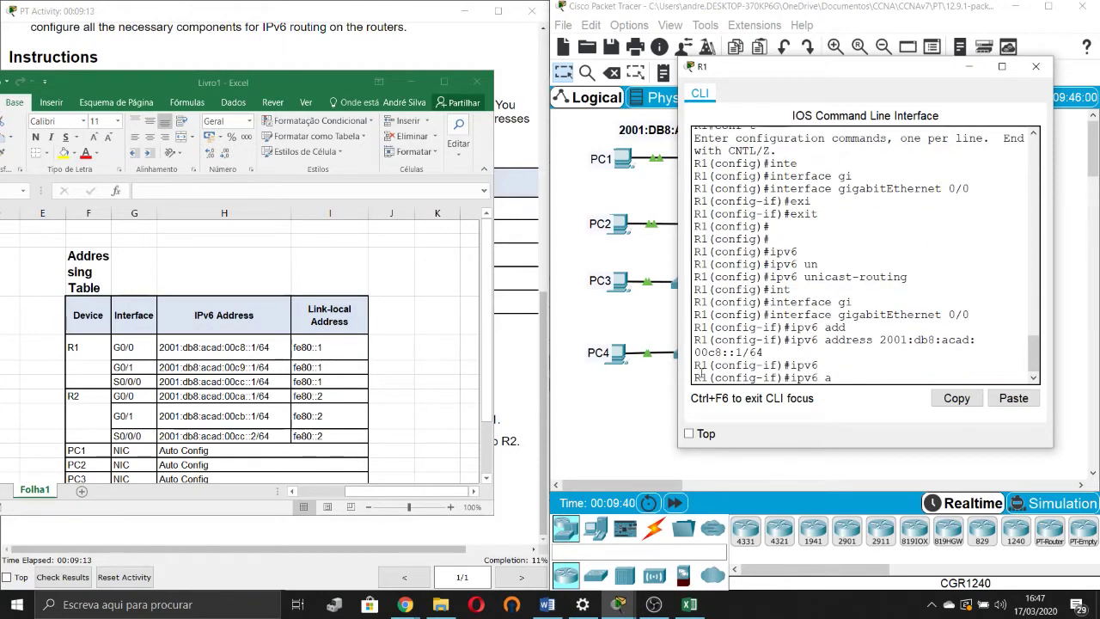
{"action": "type", "text": "add"}
{"action": "key", "text": "Tab"}
{"action": "type", "text": "dre"}
{"action": "key", "text": "BackSpace"}
{"action": "key", "text": "BackSpace"}
{"action": "type", "text": "fe80::1"}
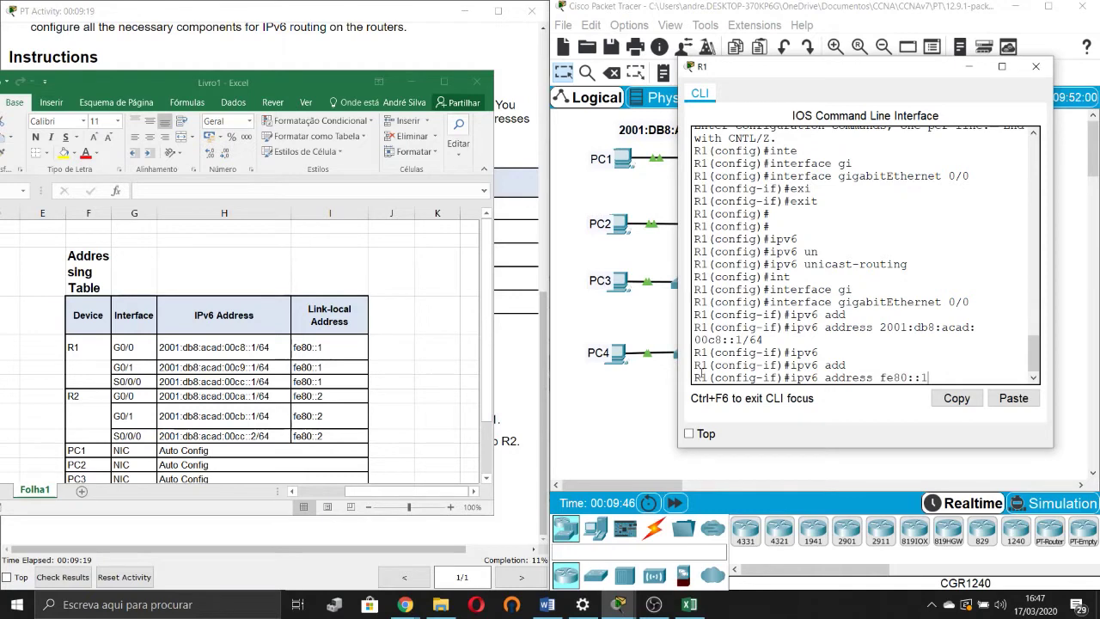
{"action": "type", "text": " lin"}
{"action": "key", "text": "Tab"}
{"action": "key", "text": "Return"}
{"action": "key", "text": "Return"}
{"action": "key", "text": "Return"}
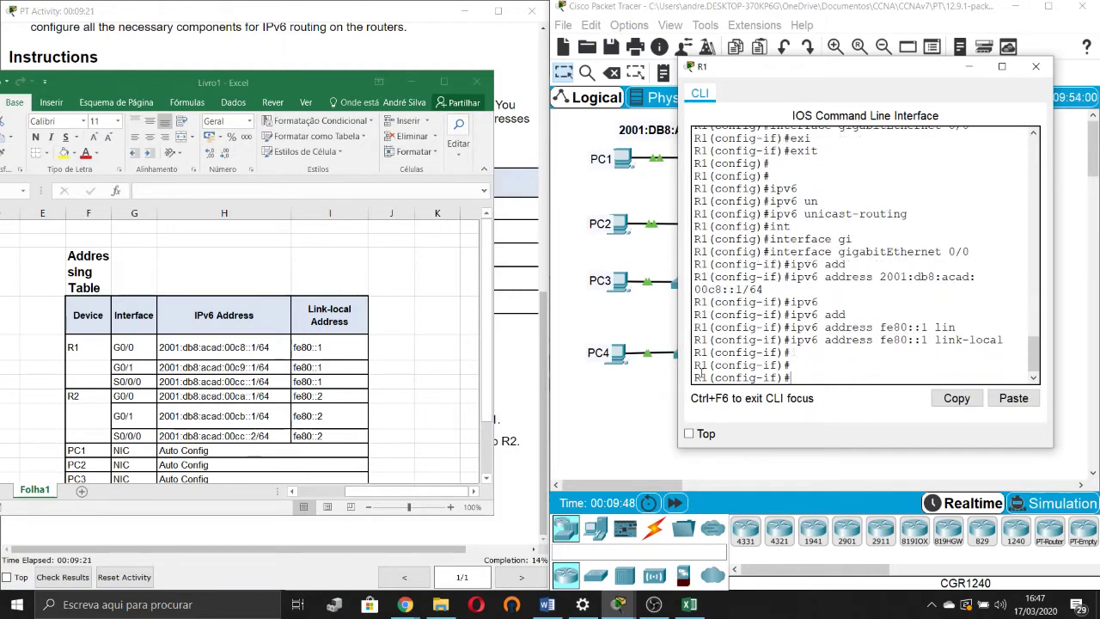
Step: Exit to R1's global configuration mode and re-enter the GigabitEthernet 0/0 interface from the command history
{"action": "type", "text": "exi"}
{"action": "key", "text": "Tab"}
{"action": "key", "text": "Return"}
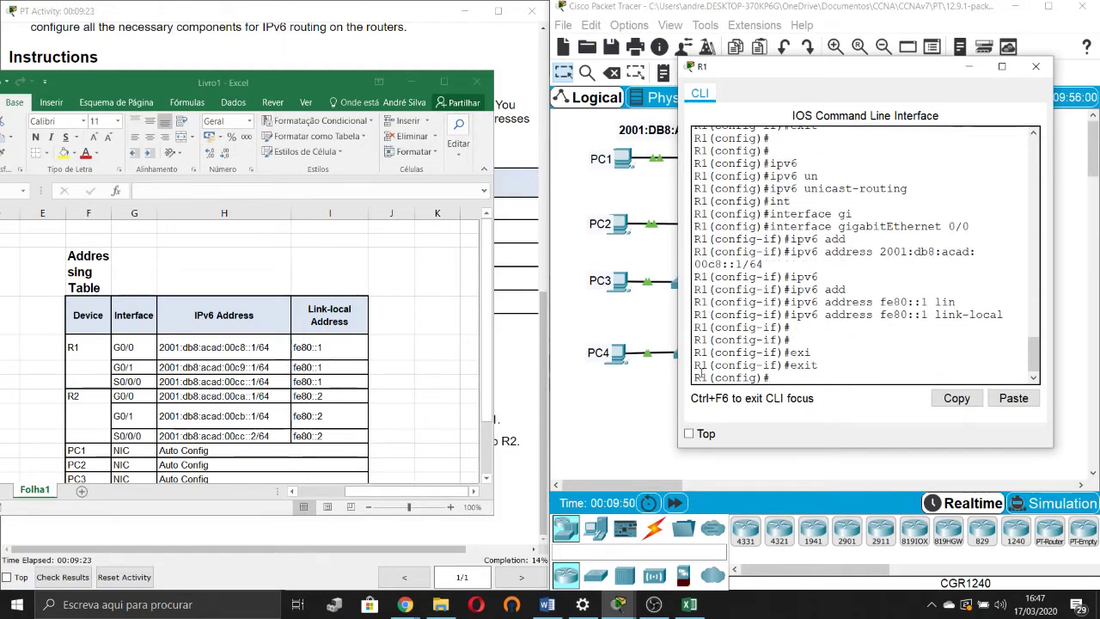
{"action": "key", "text": "Up"}
{"action": "key", "text": "Up"}
{"action": "key", "text": "Up"}
{"action": "key", "text": "Up"}
{"action": "key", "text": "Up"}
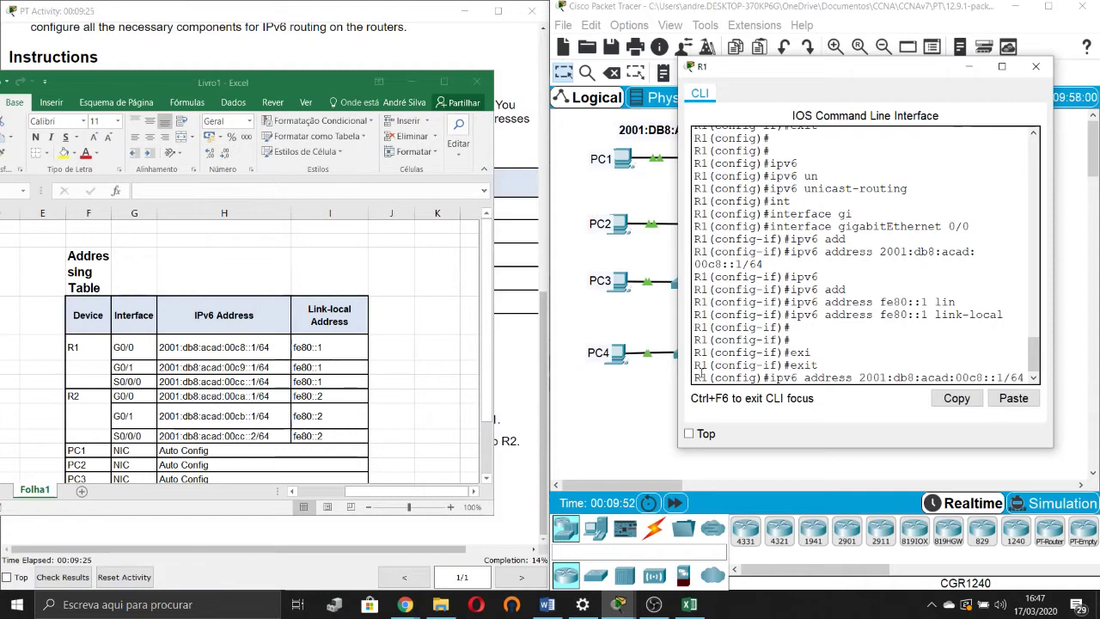
{"action": "key", "text": "Down"}
{"action": "key", "text": "Return"}
Step: Activate R1's GigabitEthernet 0/0 interface with the no shutdown command
{"action": "type", "text": "no shu"}
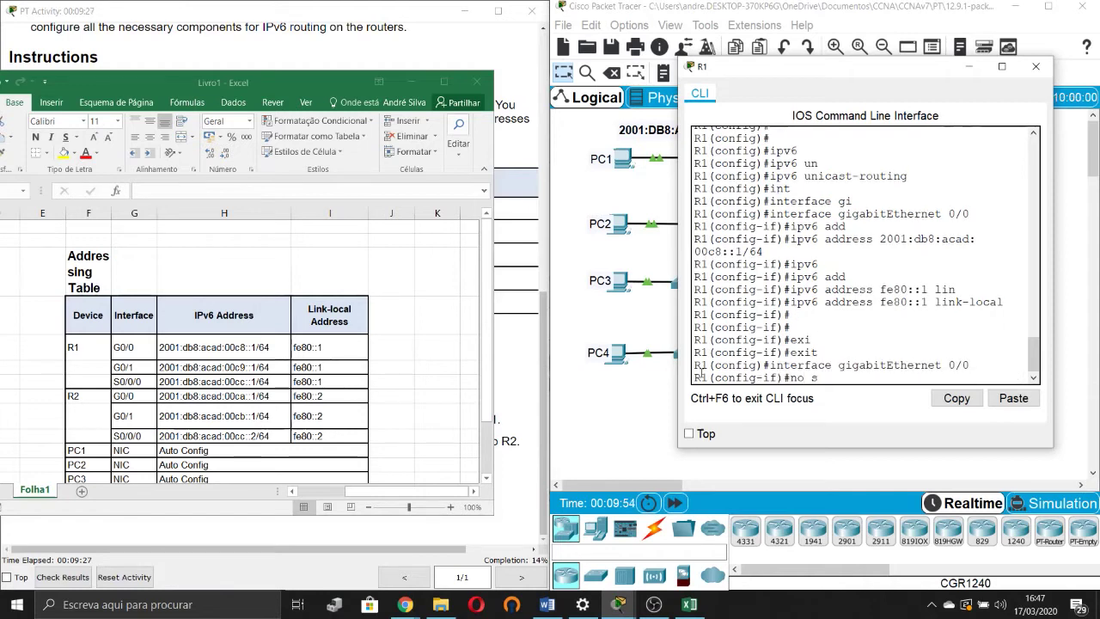
{"action": "key", "text": "Tab"}
{"action": "key", "text": "Return"}
{"action": "key", "text": "Return"}
{"action": "key", "text": "Return"}
{"action": "key", "text": "Return"}
Step: Exit to R1's global configuration mode and enter the GigabitEthernet 0/1 interface configuration
{"action": "type", "text": "exi"}
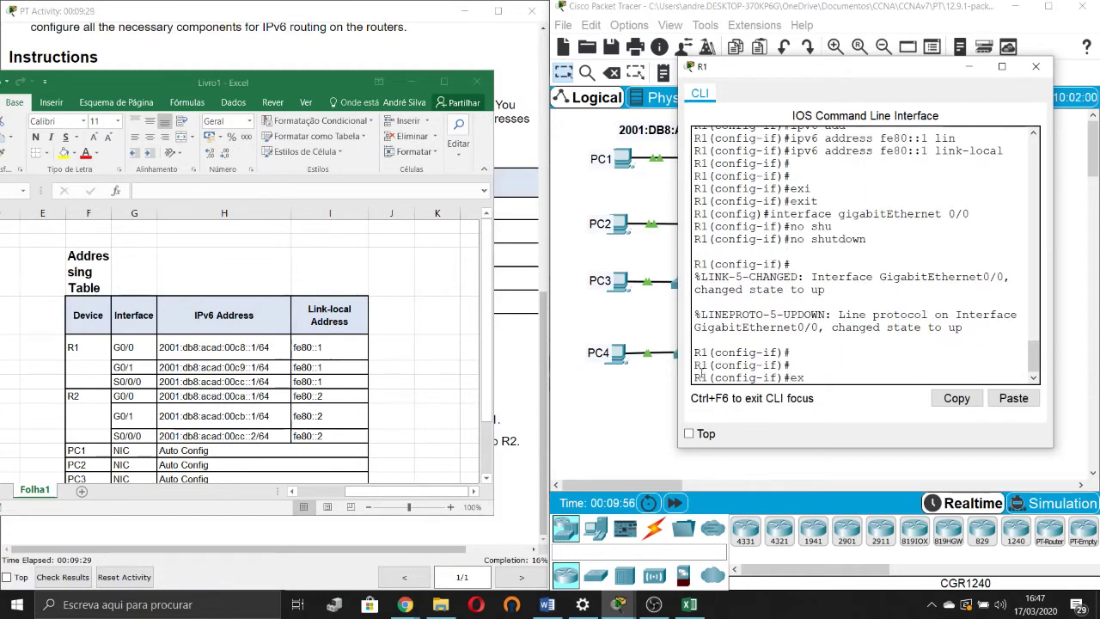
{"action": "key", "text": "Tab"}
{"action": "key", "text": "Return"}
{"action": "key", "text": "Up"}
{"action": "key", "text": "Up"}
{"action": "key", "text": "Up"}
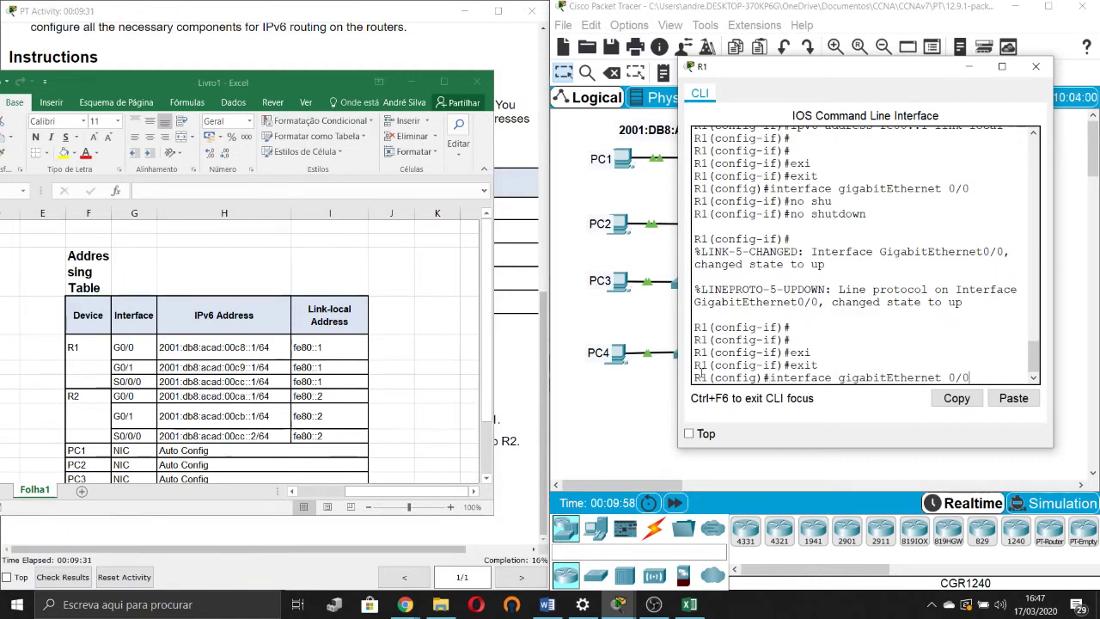
{"action": "type", "text": "1"}
{"action": "key", "text": "Return"}
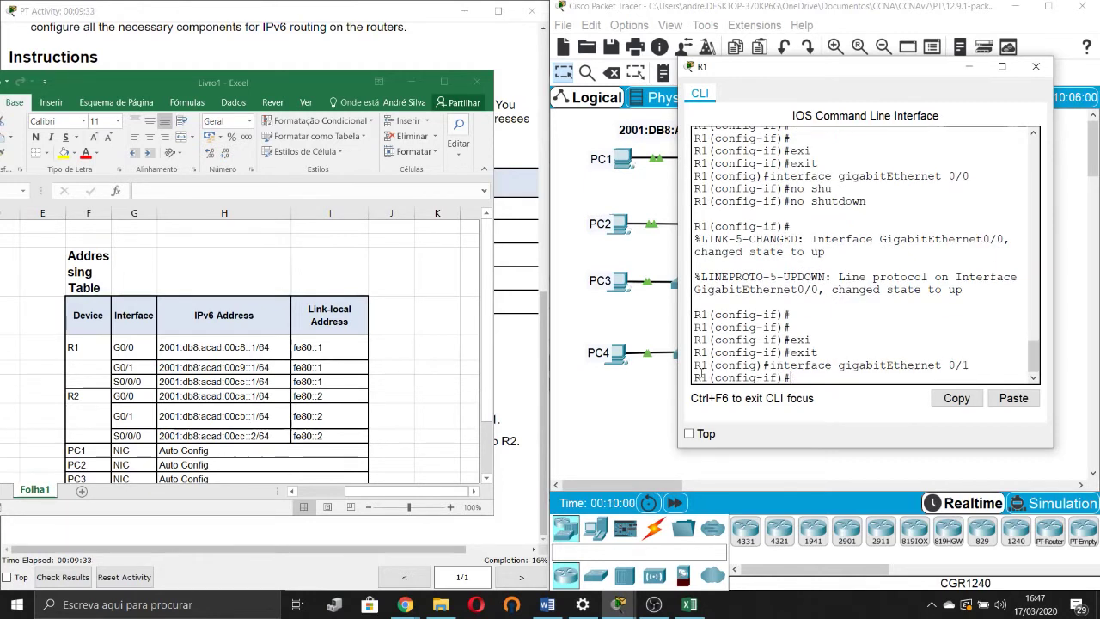
{"action": "type", "text": "ip"}
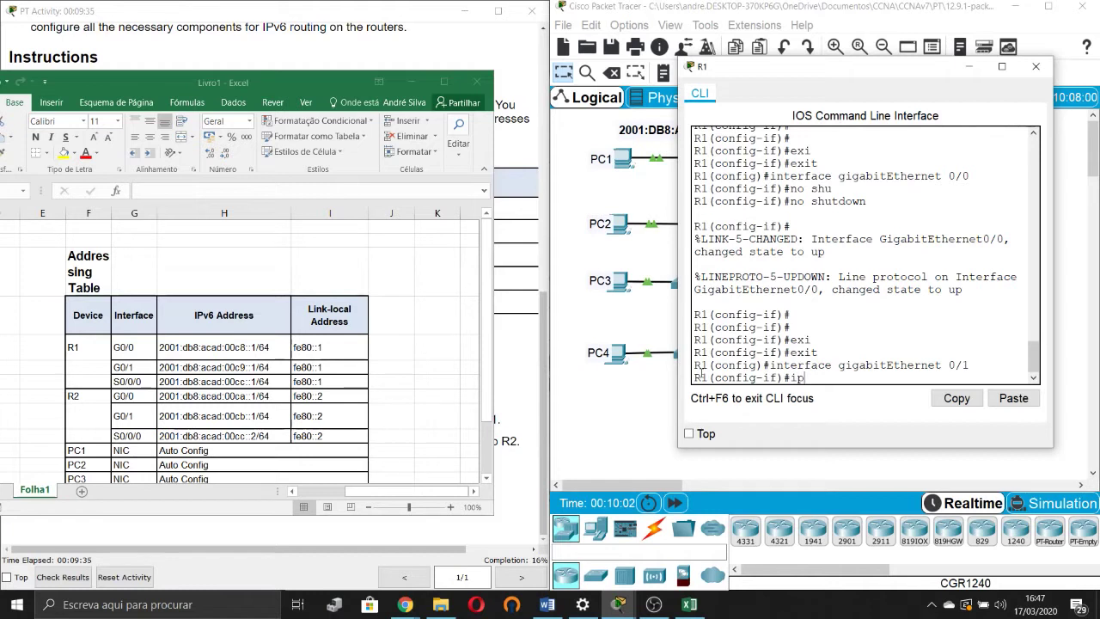
{"action": "type", "text": "v6 add"}
{"action": "key", "text": "Tab"}
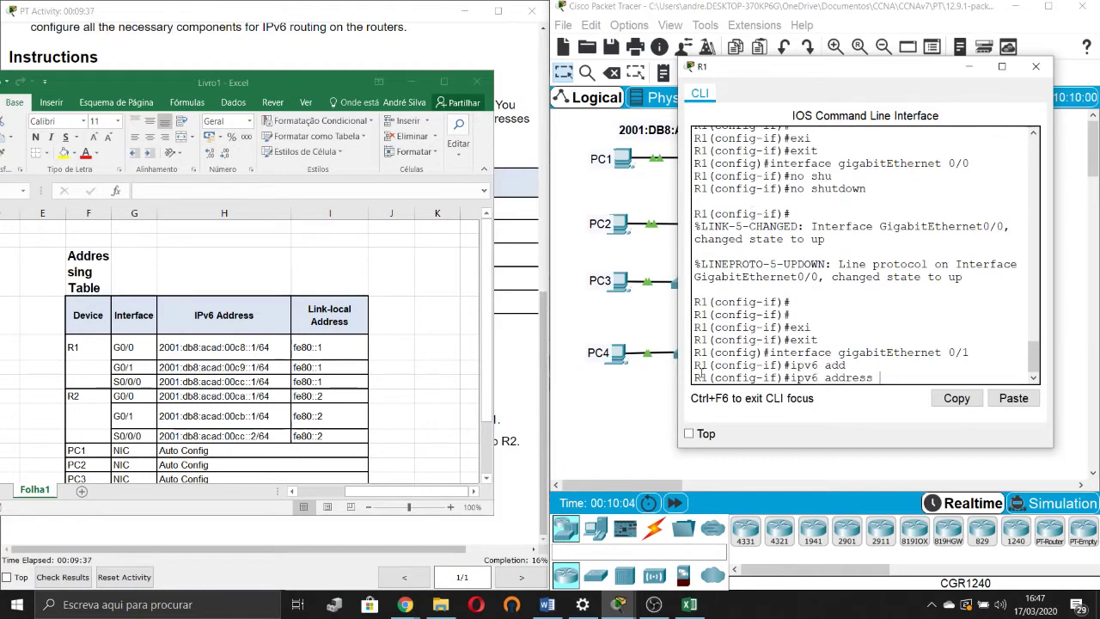
{"action": "key", "text": "BackSpace"}
{"action": "key", "text": "BackSpace"}
{"action": "key", "text": "BackSpace"}
{"action": "key", "text": "BackSpace"}
{"action": "key", "text": "BackSpace"}
{"action": "key", "text": "BackSpace"}
{"action": "key", "text": "BackSpace"}
{"action": "key", "text": "BackSpace"}
{"action": "key", "text": "BackSpace"}
{"action": "key", "text": "BackSpace"}
{"action": "key", "text": "BackSpace"}
{"action": "key", "text": "BackSpace"}
{"action": "key", "text": "BackSpace"}
{"action": "key", "text": "BackSpace"}
{"action": "key", "text": "BackSpace"}
Step: Assign R1's GigabitEthernet 0/1 the IPv6 address 2001:db8:acad:00c9::1/64 by reusing and editing the earlier address command
{"action": "key", "text": "Up"}
{"action": "key", "text": "Up"}
{"action": "key", "text": "Up"}
{"action": "key", "text": "Up"}
{"action": "key", "text": "Up"}
{"action": "key", "text": "Up"}
{"action": "key", "text": "Up"}
{"action": "key", "text": "Up"}
{"action": "key", "text": "Up"}
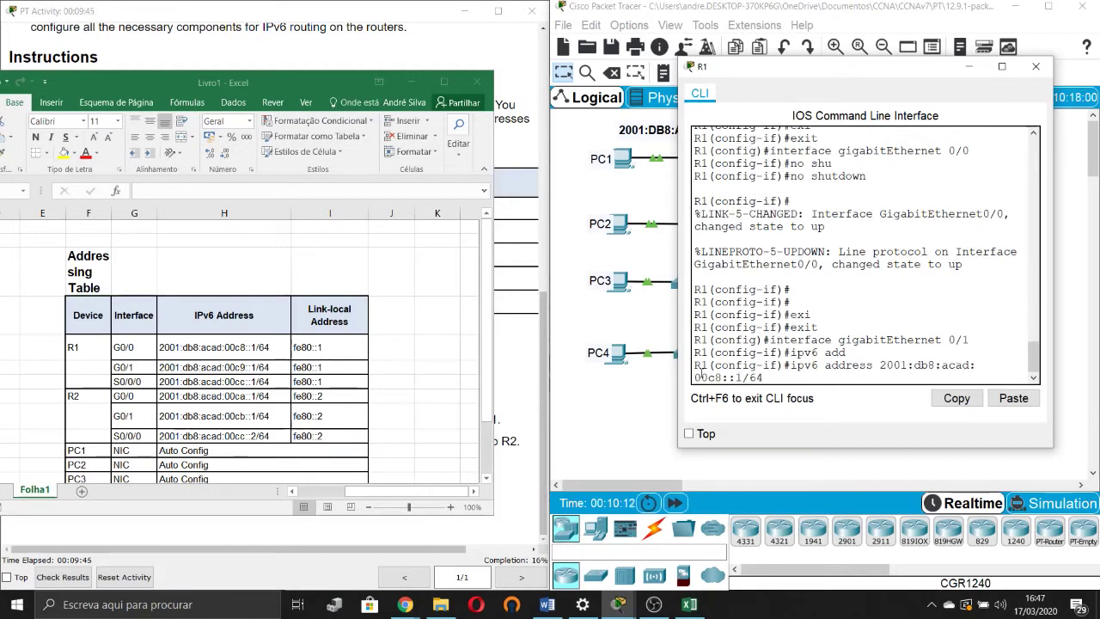
{"action": "key", "text": "Left"}
{"action": "key", "text": "Left"}
{"action": "key", "text": "Left"}
{"action": "key", "text": "BackSpace"}
{"action": "type", "text": "9"}
{"action": "key", "text": "Return"}
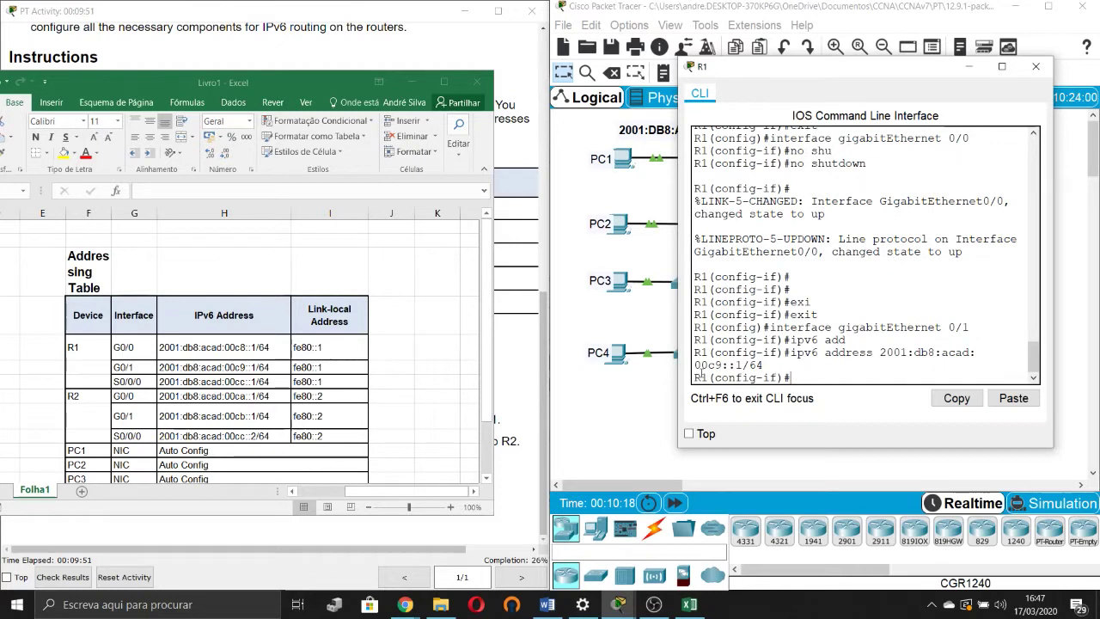
Step: Assign fe80::1 as the link-local address of R1's GigabitEthernet 0/1 by recalling the earlier command
{"action": "key", "text": "Up"}
{"action": "key", "text": "Up"}
{"action": "key", "text": "Up"}
{"action": "key", "text": "Up"}
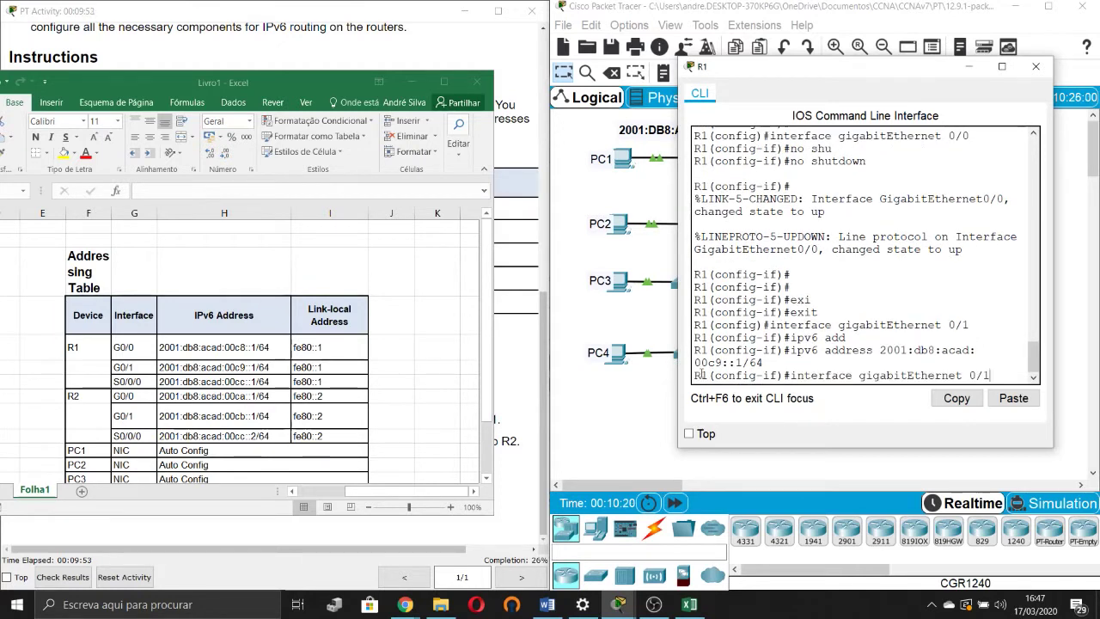
{"action": "key", "text": "Up"}
{"action": "key", "text": "Up"}
{"action": "key", "text": "Up"}
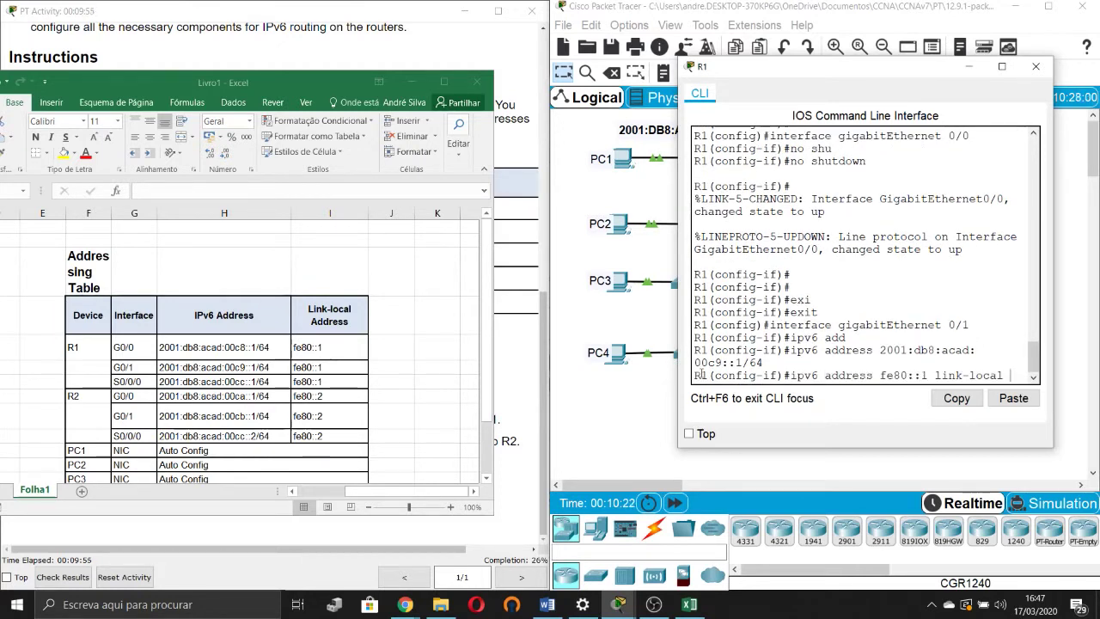
{"action": "key", "text": "Return"}
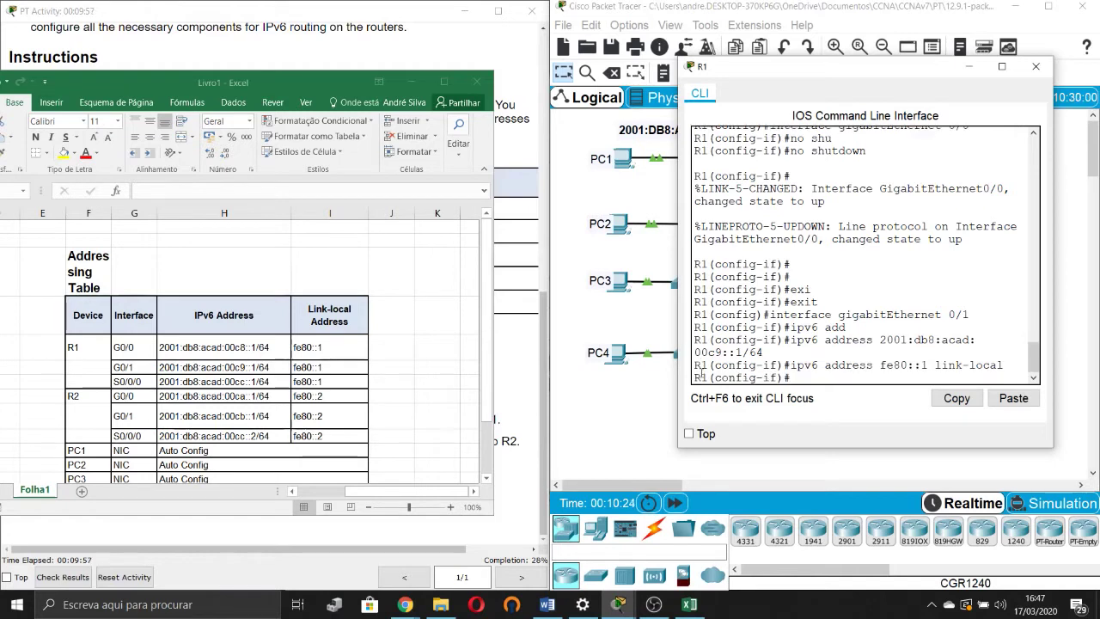
Step: Activate R1's GigabitEthernet 0/1 with no shutdown and return to global configuration mode
{"action": "type", "text": "no shu"}
{"action": "key", "text": "Tab"}
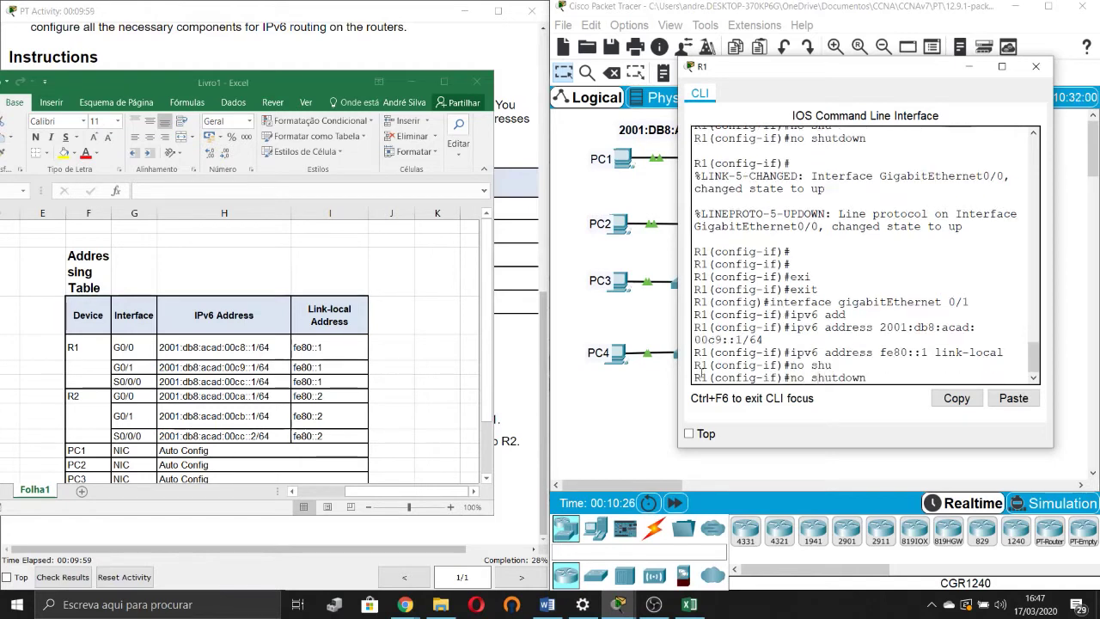
{"action": "key", "text": "Return"}
{"action": "key", "text": "Return"}
{"action": "key", "text": "Return"}
{"action": "key", "text": "Return"}
{"action": "key", "text": "Return"}
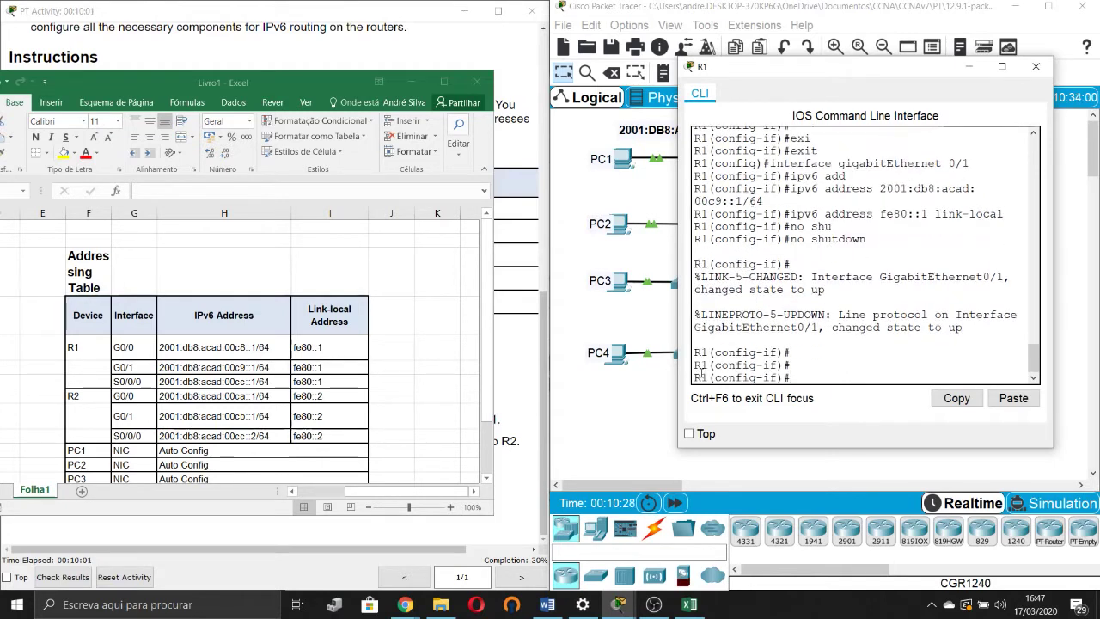
{"action": "type", "text": "exi"}
{"action": "key", "text": "Tab"}
{"action": "key", "text": "Return"}
{"action": "key", "text": "Return"}
Step: Show R1's IPv6 interface summary with do show ipv6 int brief and examine the two GigabitEthernet entries in a wider console
{"action": "type", "text": "do show "}
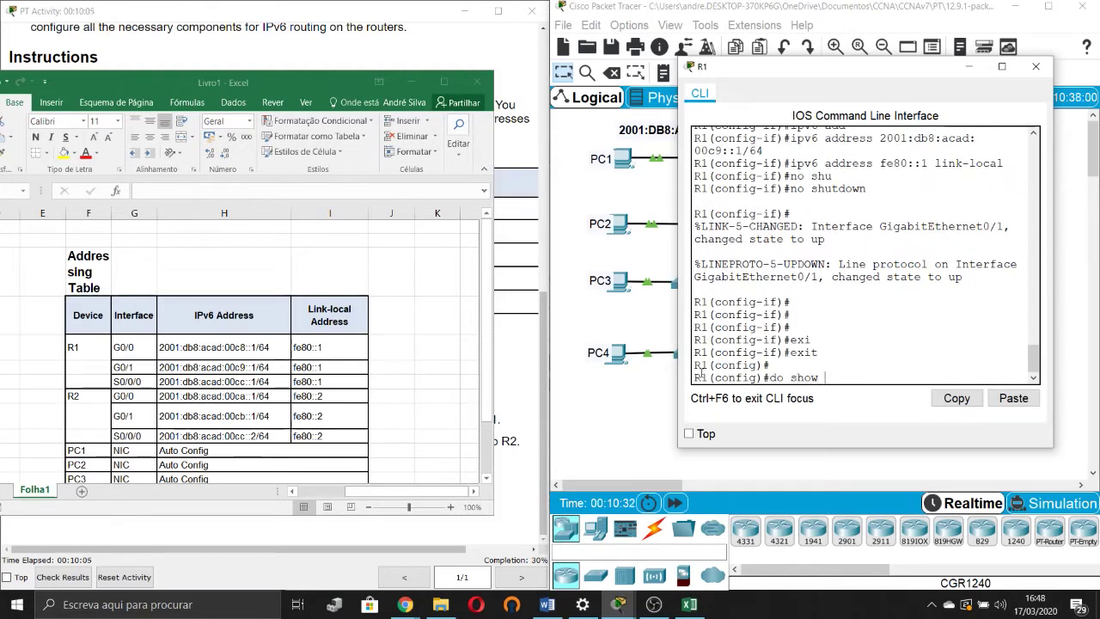
{"action": "type", "text": "ipv6 int brief"}
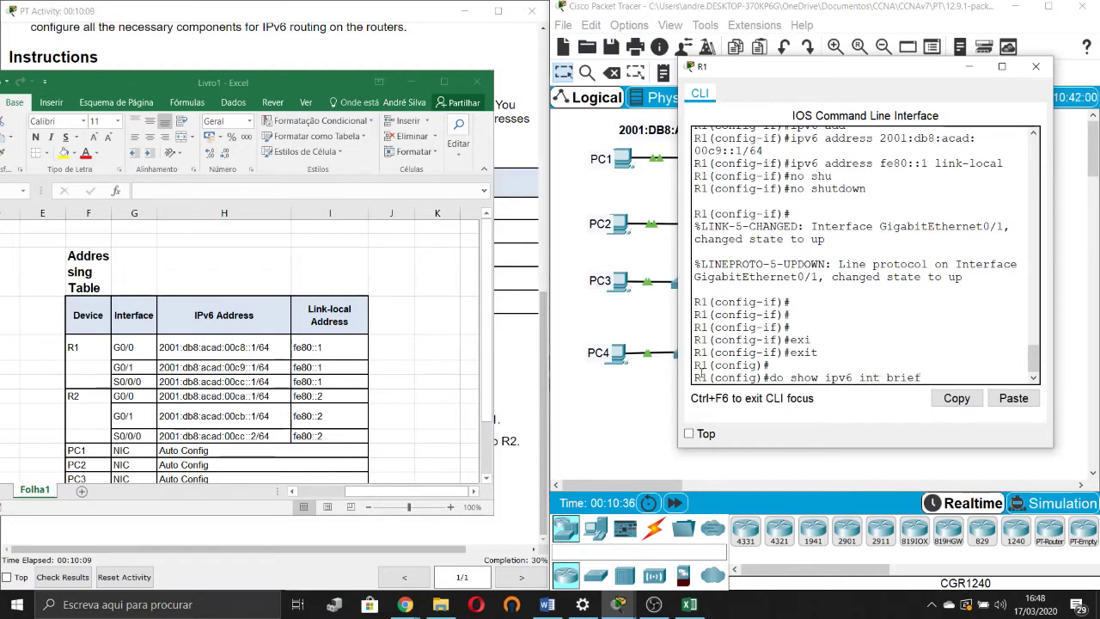
{"action": "key", "text": "Return"}
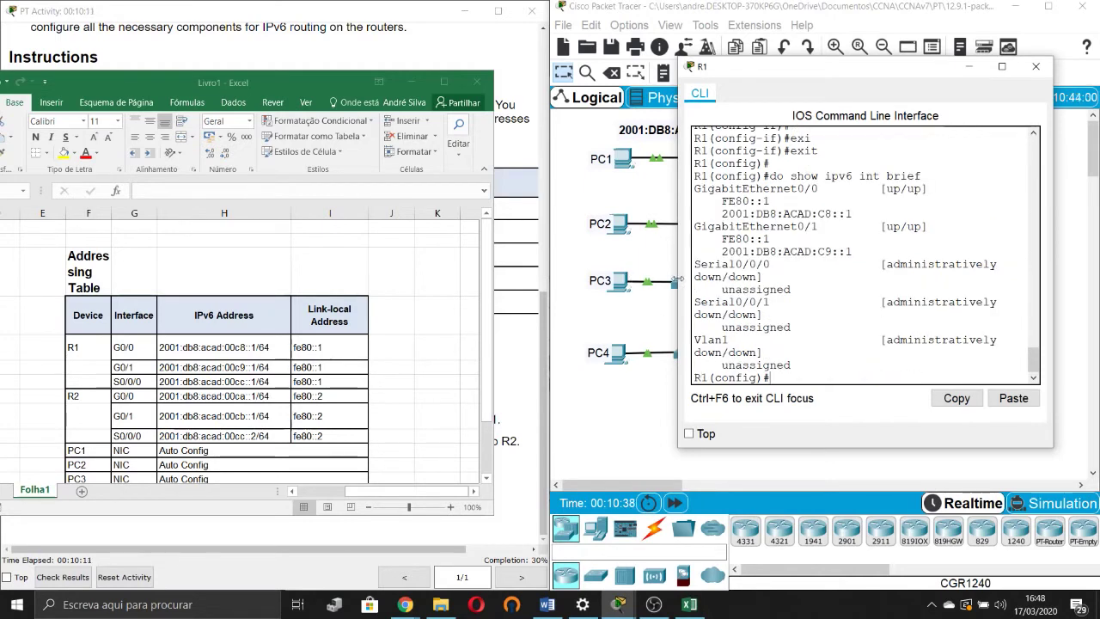
{"action": "left_click_drag", "start_coordinate": [678, 280], "coordinate": [530, 280]}
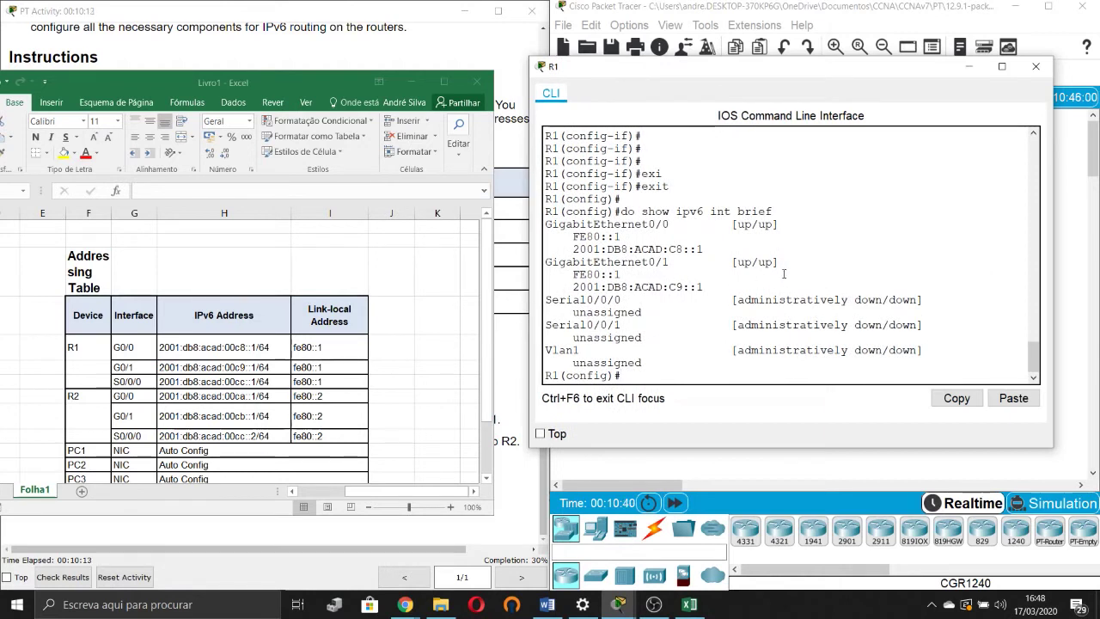
{"action": "left_click_drag", "start_coordinate": [559, 221], "coordinate": [816, 285]}
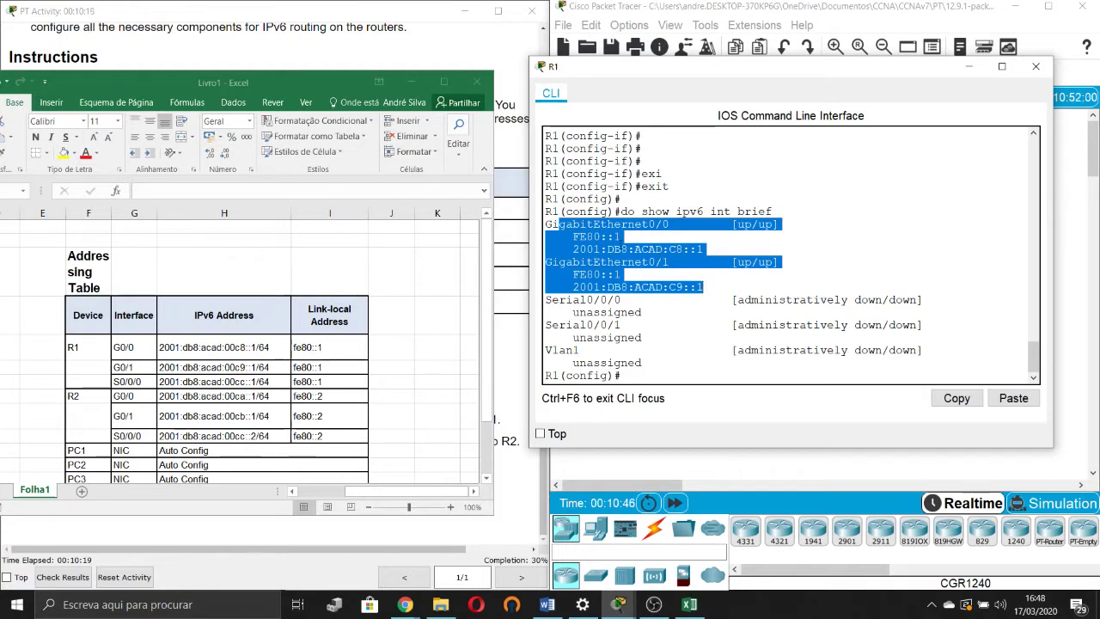
{"action": "left_click", "coordinate": [744, 225]}
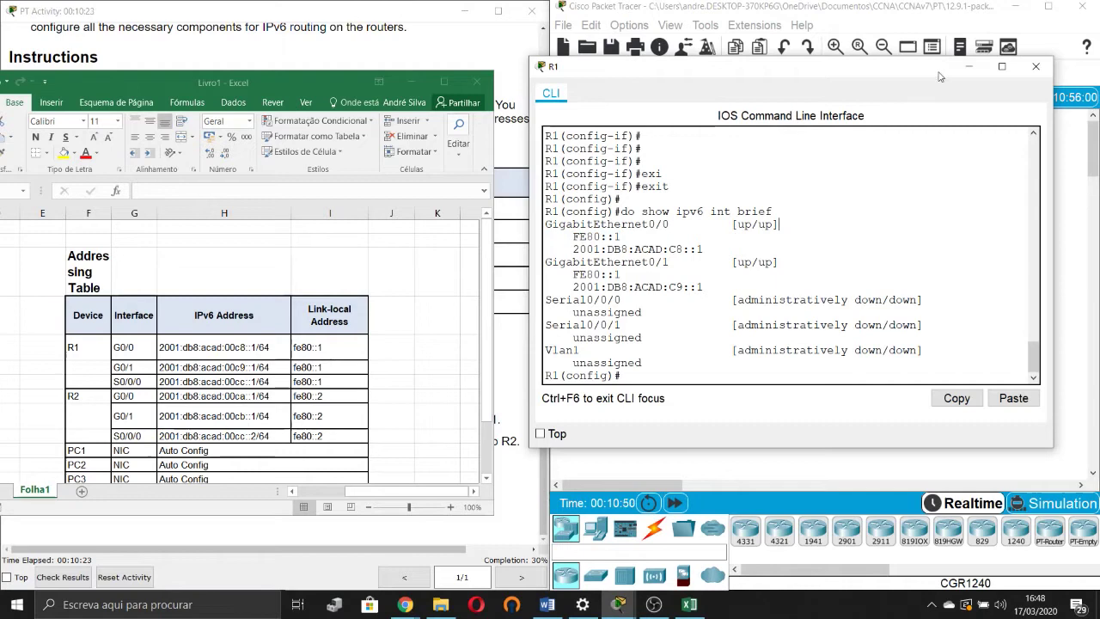
Step: Move R1's console aside to check the link status around R1 in the topology, and minimize the console
{"action": "left_click_drag", "start_coordinate": [937, 69], "coordinate": [783, 418]}
{"action": "left_click", "coordinate": [766, 186]}
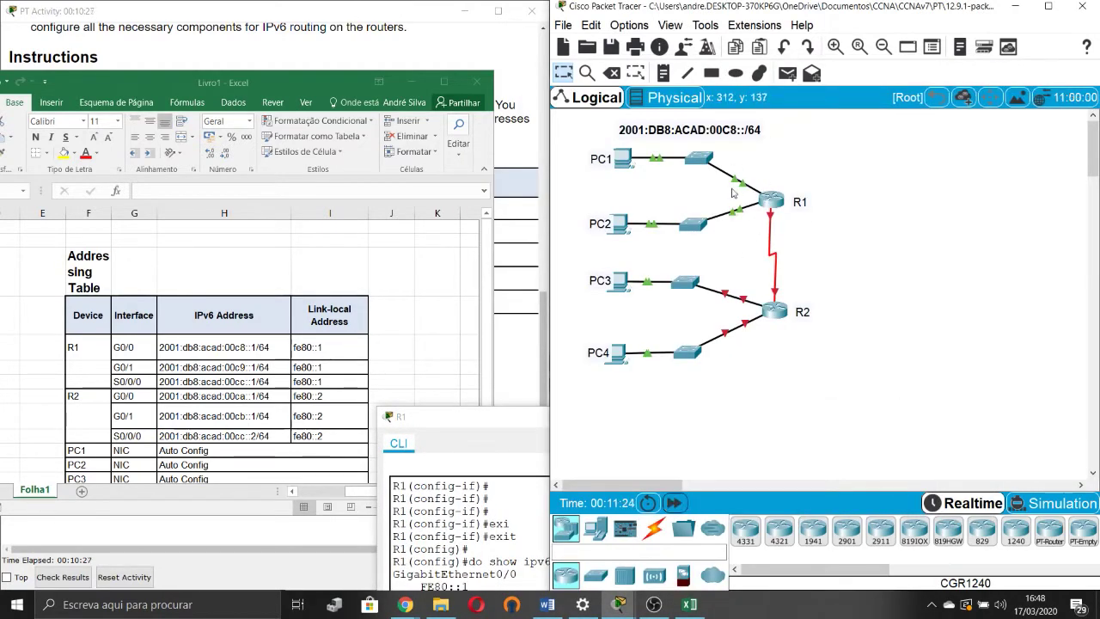
{"action": "left_click_drag", "start_coordinate": [509, 419], "coordinate": [609, 127]}
{"action": "left_click", "coordinate": [917, 121]}
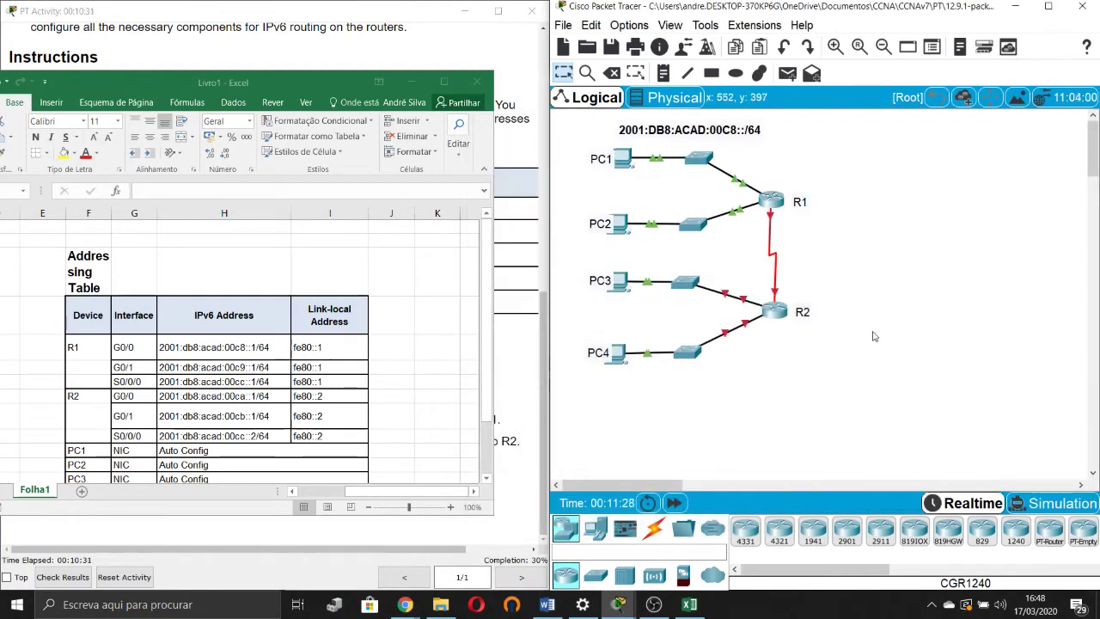
Step: Open R2's command line and enter global configuration mode using enable and conf t
{"action": "left_click", "coordinate": [770, 313]}
{"action": "left_click_drag", "start_coordinate": [573, 104], "coordinate": [841, 47]}
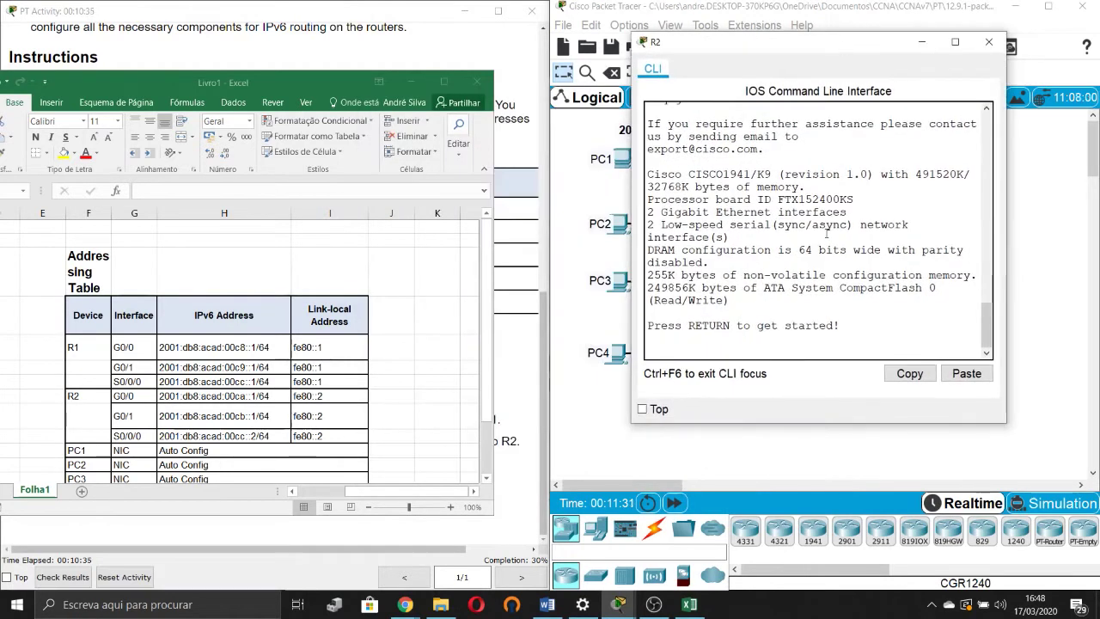
{"action": "key", "text": "Return"}
{"action": "key", "text": "Return"}
{"action": "type", "text": "en"}
{"action": "key", "text": "Tab"}
{"action": "key", "text": "Return"}
{"action": "type", "text": "conf t"}
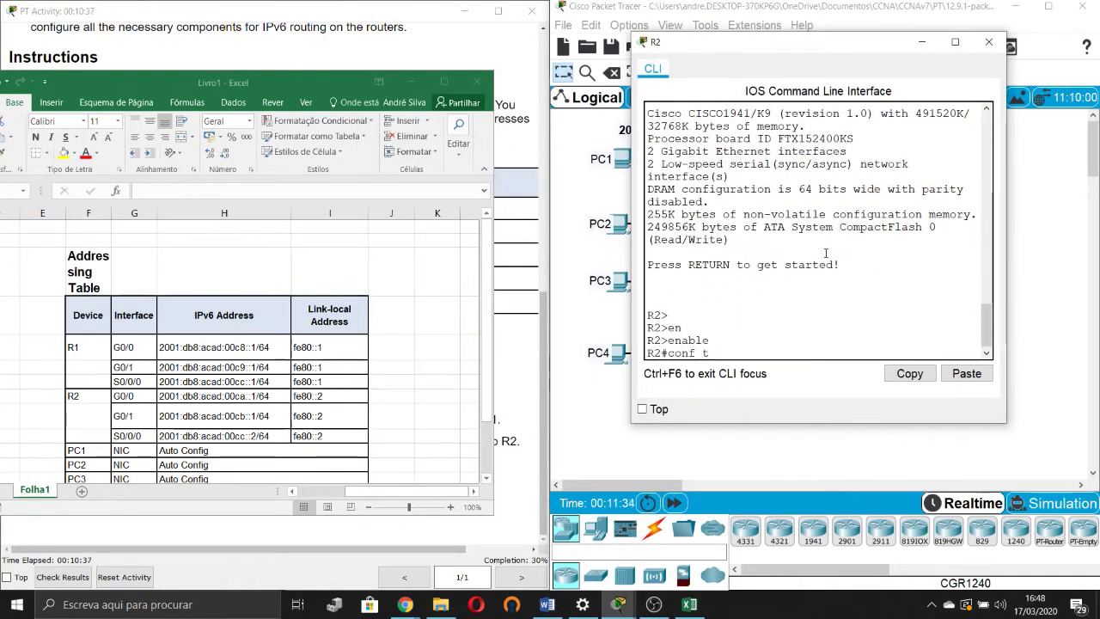
{"action": "key", "text": "Return"}
{"action": "key", "text": "Return"}
{"action": "key", "text": "Return"}
Step: Enable IPv6 routing on R2 with the ipv6 unicast-routing command
{"action": "type", "text": "ipv6 uni"}
{"action": "key", "text": "Tab"}
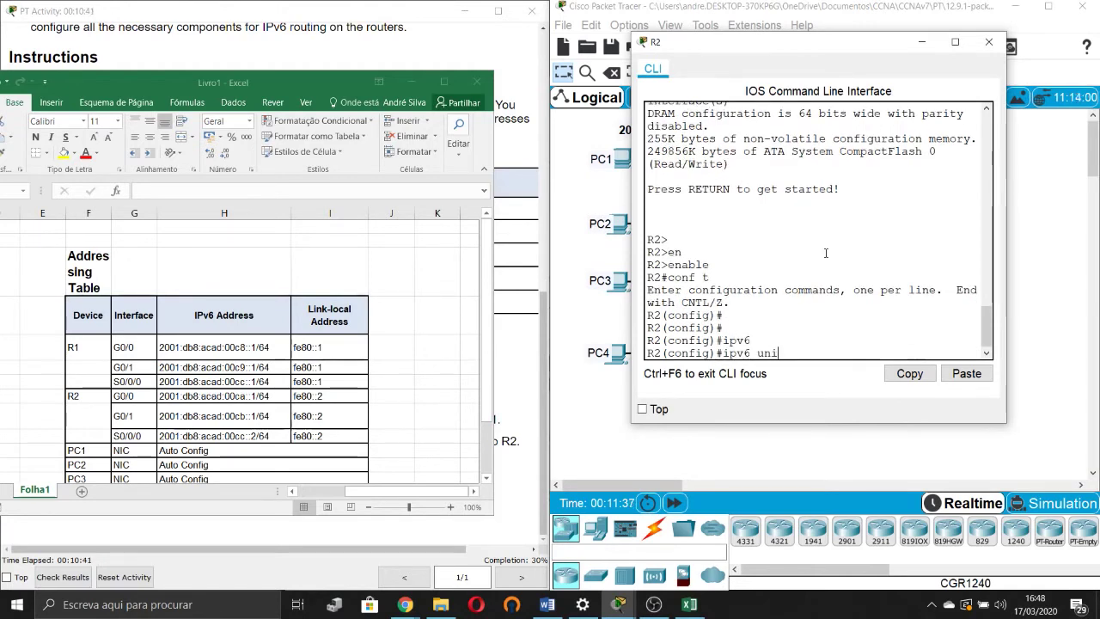
{"action": "type", "text": "uni"}
{"action": "key", "text": "Tab"}
{"action": "key", "text": "Return"}
{"action": "key", "text": "Return"}
{"action": "key", "text": "Return"}
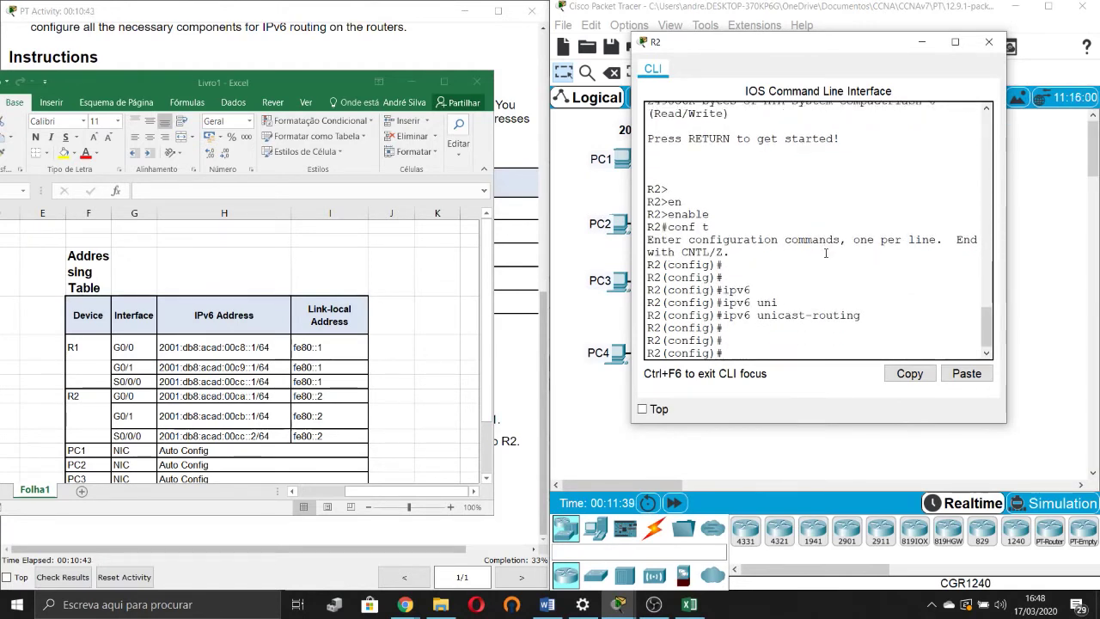
Step: Enter the GigabitEthernet 0/0 interface configuration on R2
{"action": "type", "text": "int"}
{"action": "key", "text": "Tab"}
{"action": "type", "text": "gi"}
{"action": "key", "text": "Tab"}
{"action": "type", "text": "0/0"}
{"action": "key", "text": "Return"}
Step: Assign the IPv6 address 2001:db8:acad:00ca::1/64 to R2's GigabitEthernet 0/0
{"action": "type", "text": "ig-if)#i"}
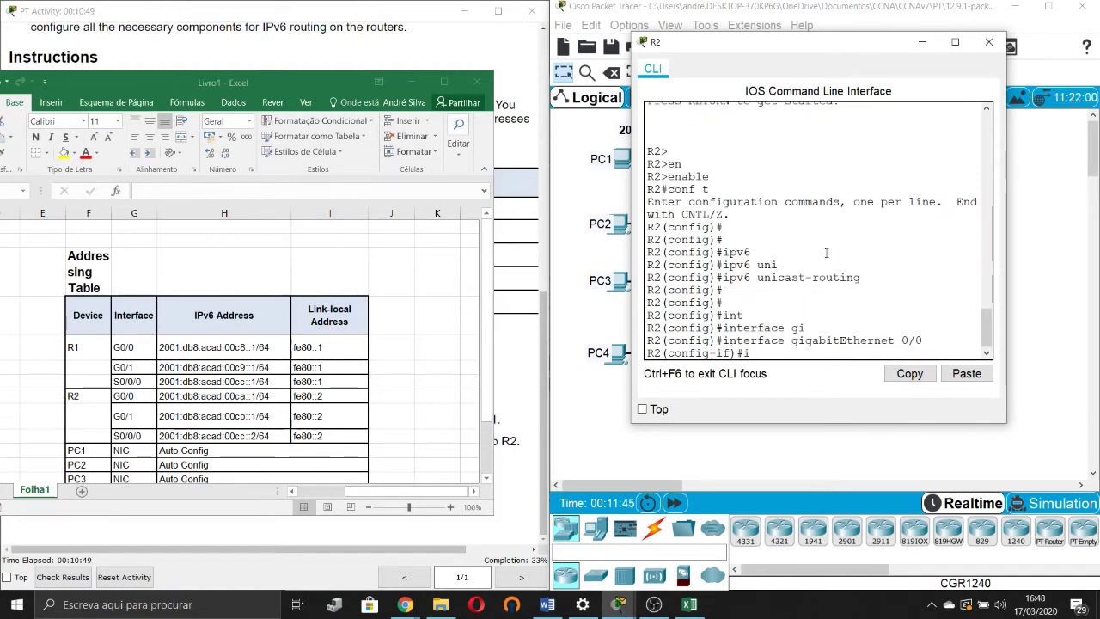
{"action": "type", "text": "pv6 add"}
{"action": "key", "text": "Tab"}
{"action": "type", "text": "2001:db8:acad"}
{"action": "key", "text": "BackSpace"}
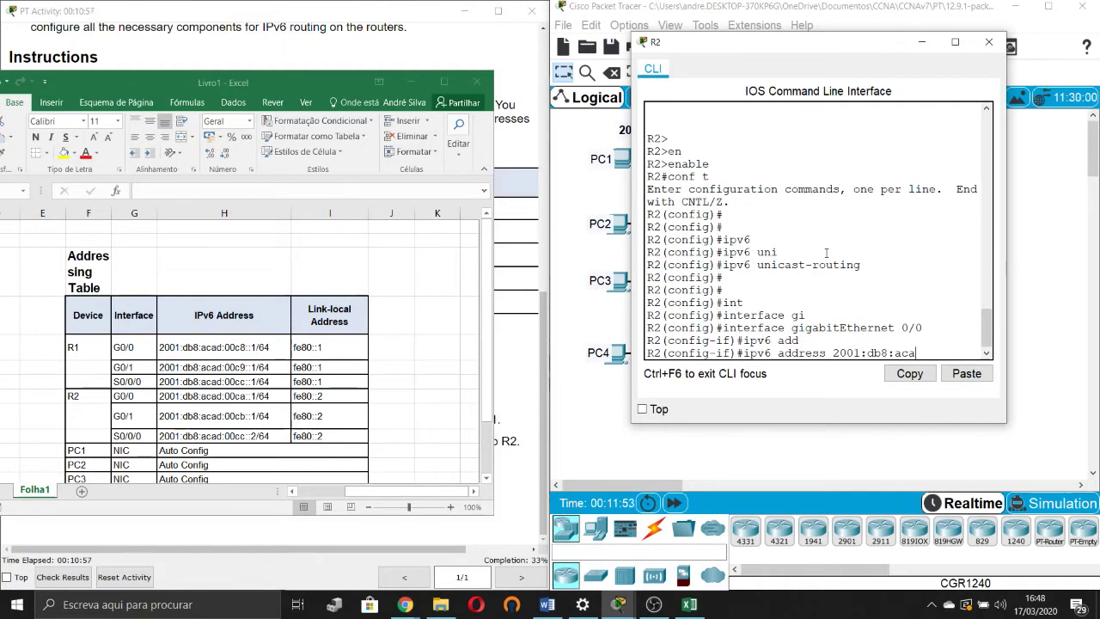
{"action": "type", "text": "d:00ca::1"}
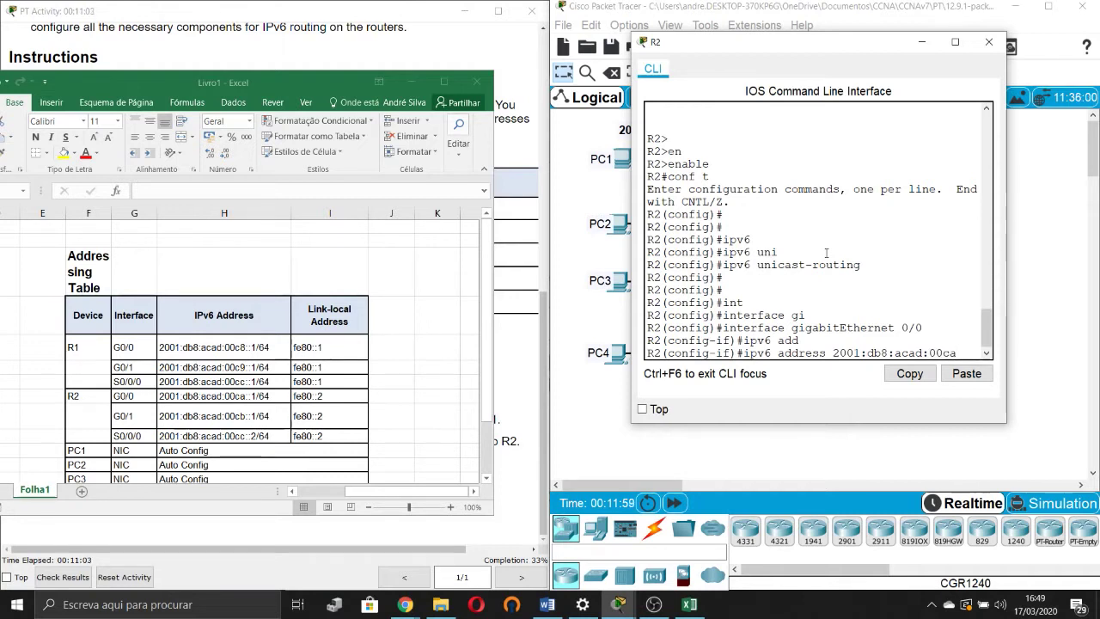
{"action": "type", "text": "/64"}
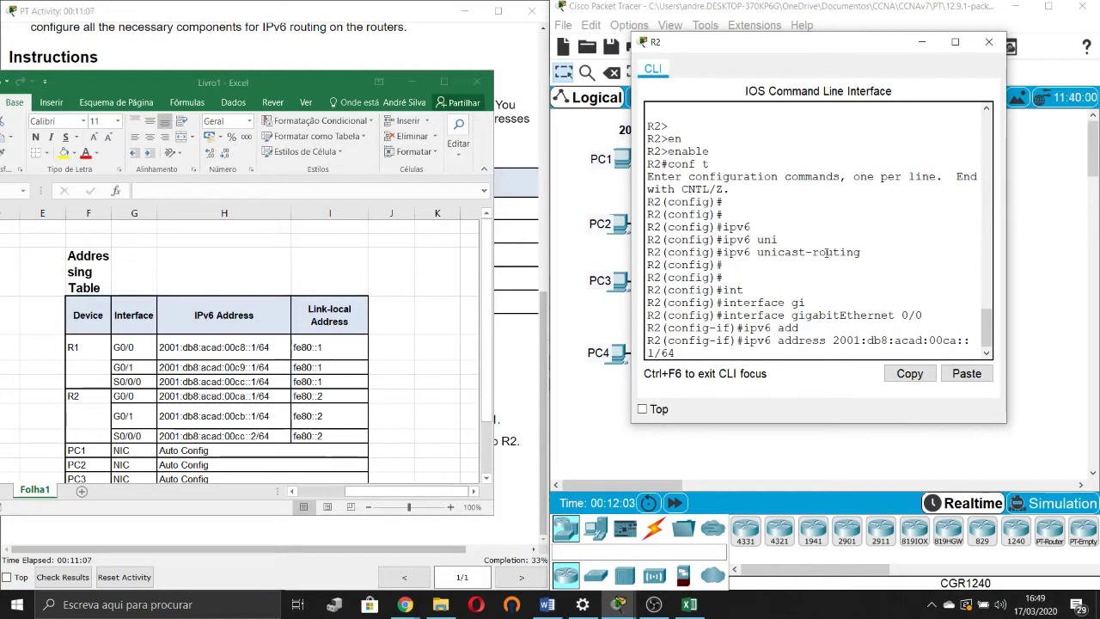
{"action": "key", "text": "Return"}
Step: Assign fe80::1 as the link-local address of R2's GigabitEthernet 0/0
{"action": "type", "text": "ipv6 add"}
{"action": "key", "text": "Tab"}
{"action": "type", "text": "fe80::1 lin"}
{"action": "key", "text": "Tab"}
{"action": "key", "text": "Return"}
{"action": "key", "text": "Return"}
{"action": "key", "text": "Return"}
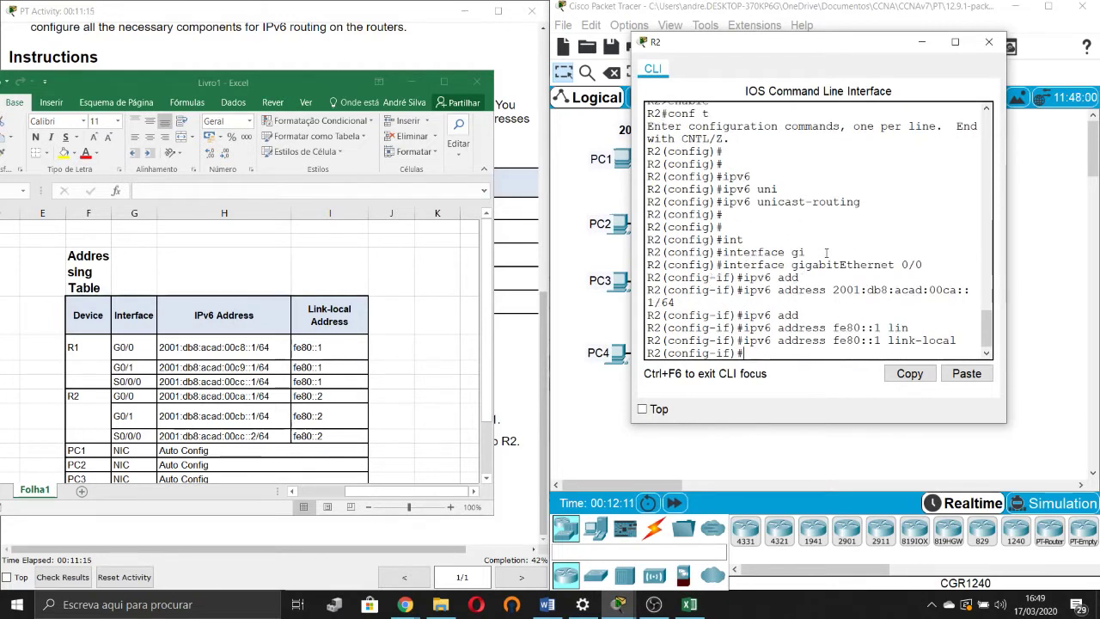
Step: Activate R2's GigabitEthernet 0/0 interface with the no shutdown command
{"action": "type", "text": "no shu"}
{"action": "key", "text": "Tab"}
{"action": "key", "text": "Return"}
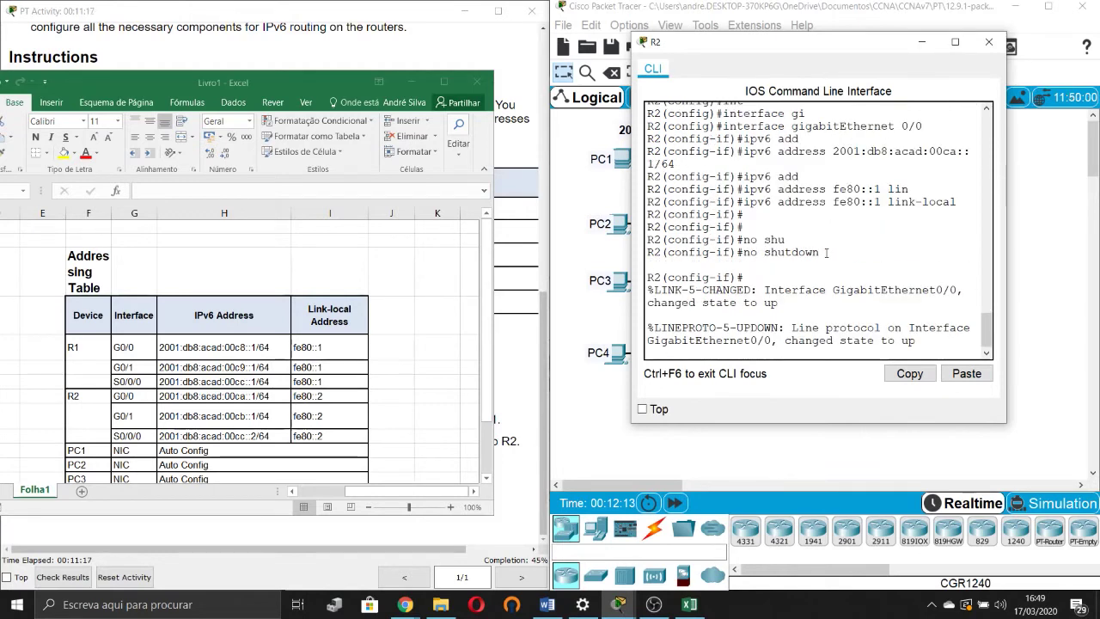
{"action": "key", "text": "Return"}
{"action": "key", "text": "Return"}
Step: Exit to R2's global configuration mode and enter the GigabitEthernet 0/1 interface configuration
{"action": "type", "text": "exi"}
{"action": "key", "text": "Tab"}
{"action": "key", "text": "Return"}
{"action": "type", "text": "int"}
{"action": "key", "text": "Tab"}
{"action": "type", "text": "gi"}
{"action": "key", "text": "Tab"}
{"action": "type", "text": "0/1"}
{"action": "key", "text": "Return"}
Step: Assign the IPv6 address 2001:db8:acad:00cb::1/64 to R2's GigabitEthernet 0/1 interface
{"action": "type", "text": "ipv"}
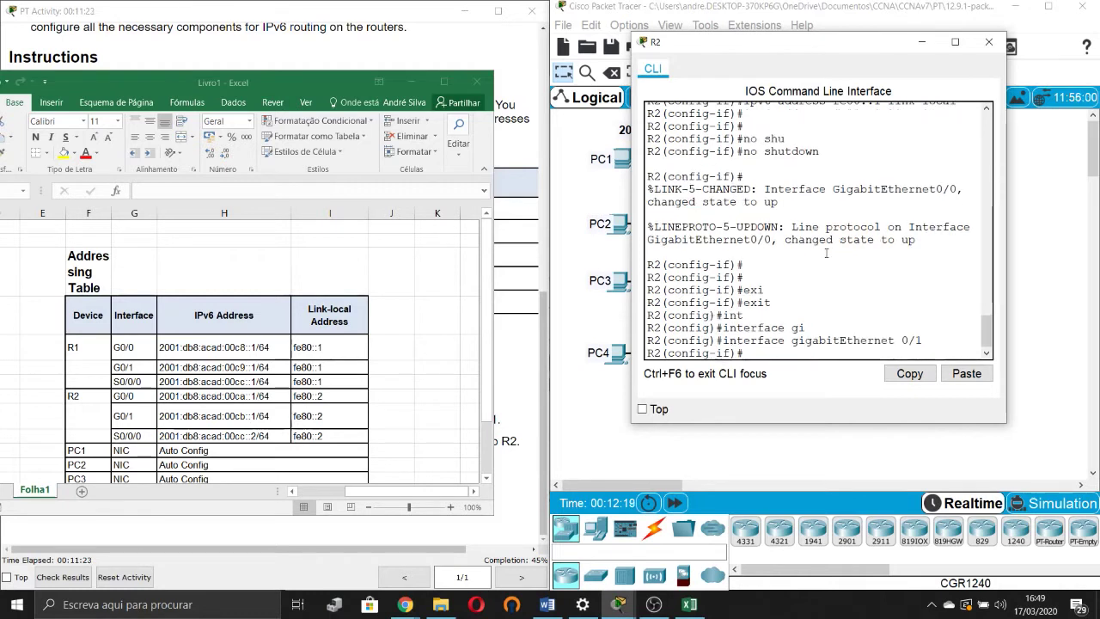
{"action": "type", "text": "6 add"}
{"action": "key", "text": "Tab"}
{"action": "type", "text": "2001:db8:acad"}
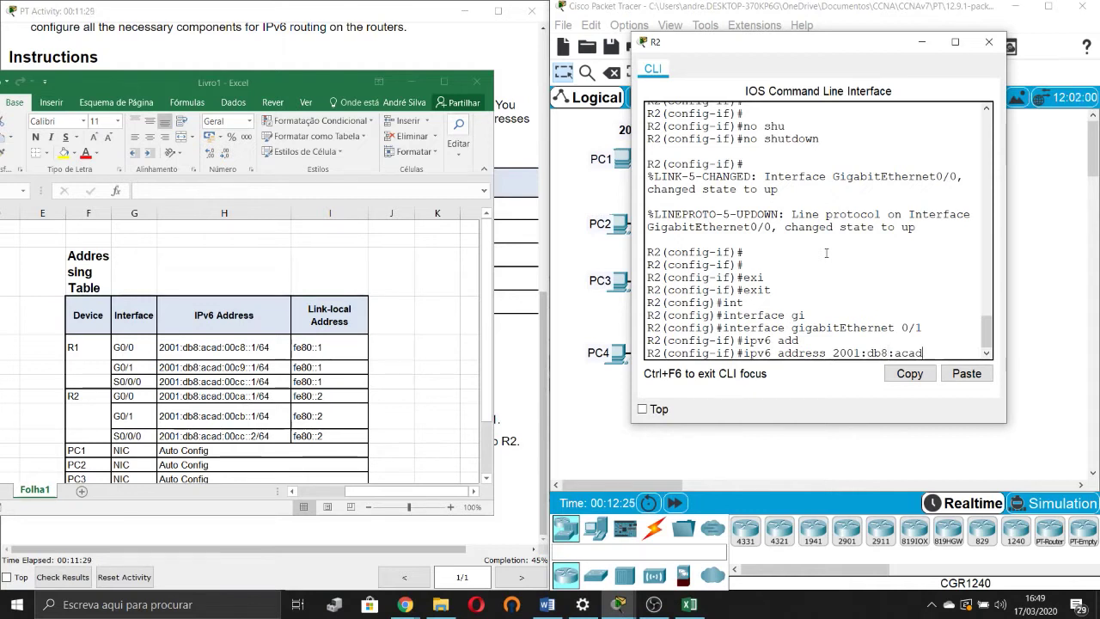
{"action": "type", "text": ":00ca::"}
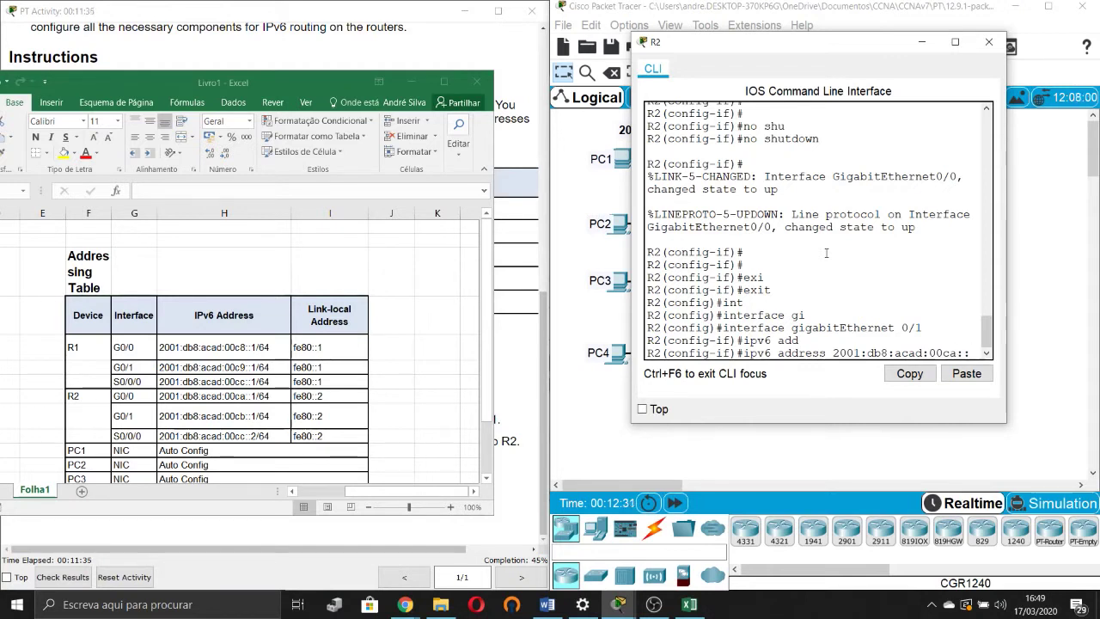
{"action": "key", "text": "BackSpace"}
{"action": "key", "text": "BackSpace"}
{"action": "key", "text": "BackSpace"}
{"action": "type", "text": "b"}
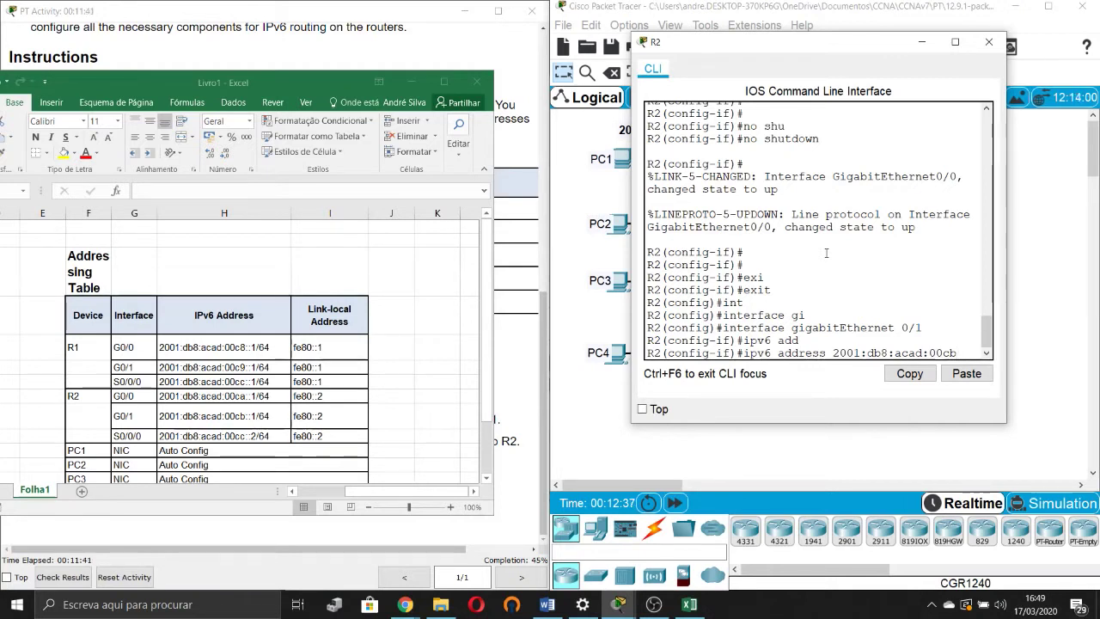
{"action": "type", "text": "::1/64"}
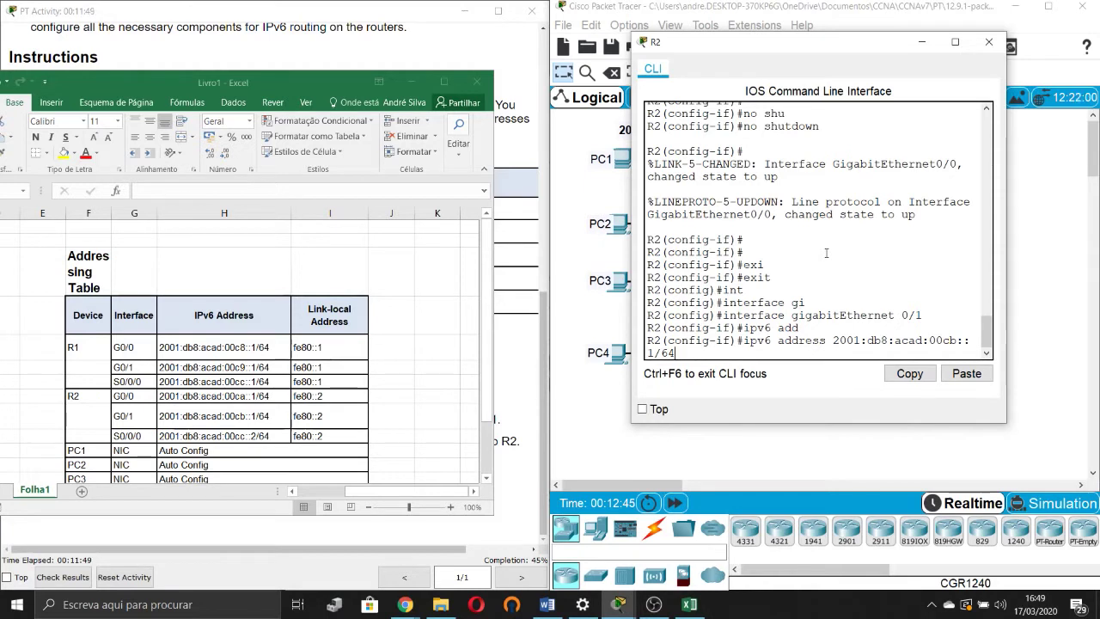
{"action": "key", "text": "Return"}
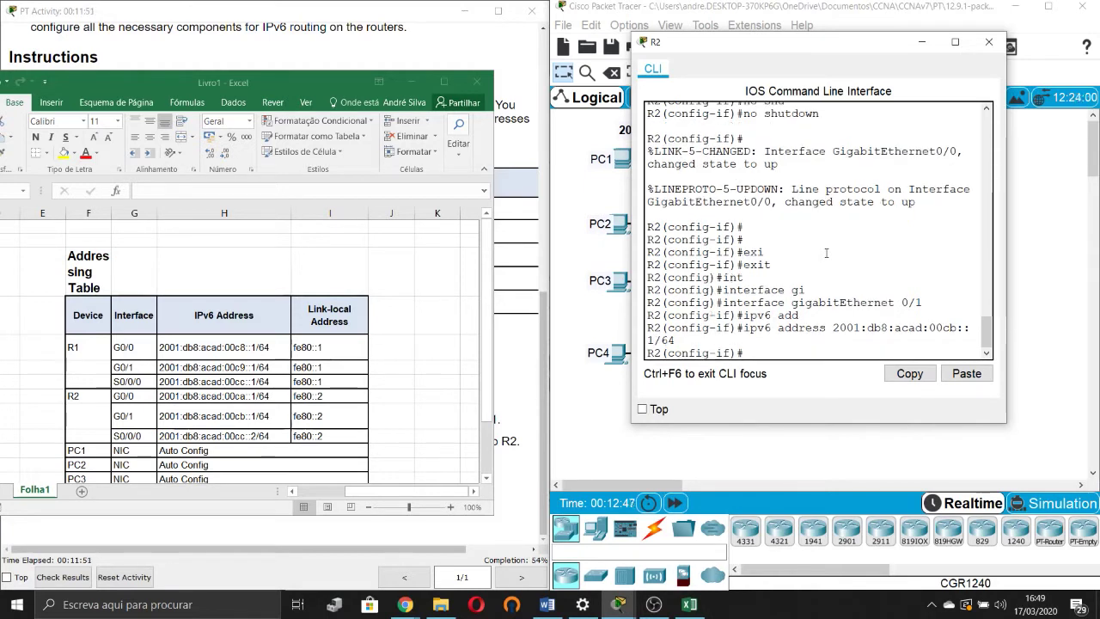
Step: Assign fe80::1 as the link-local address of R2's GigabitEthernet 0/1
{"action": "type", "text": "ipv6 add"}
{"action": "key", "text": "Tab"}
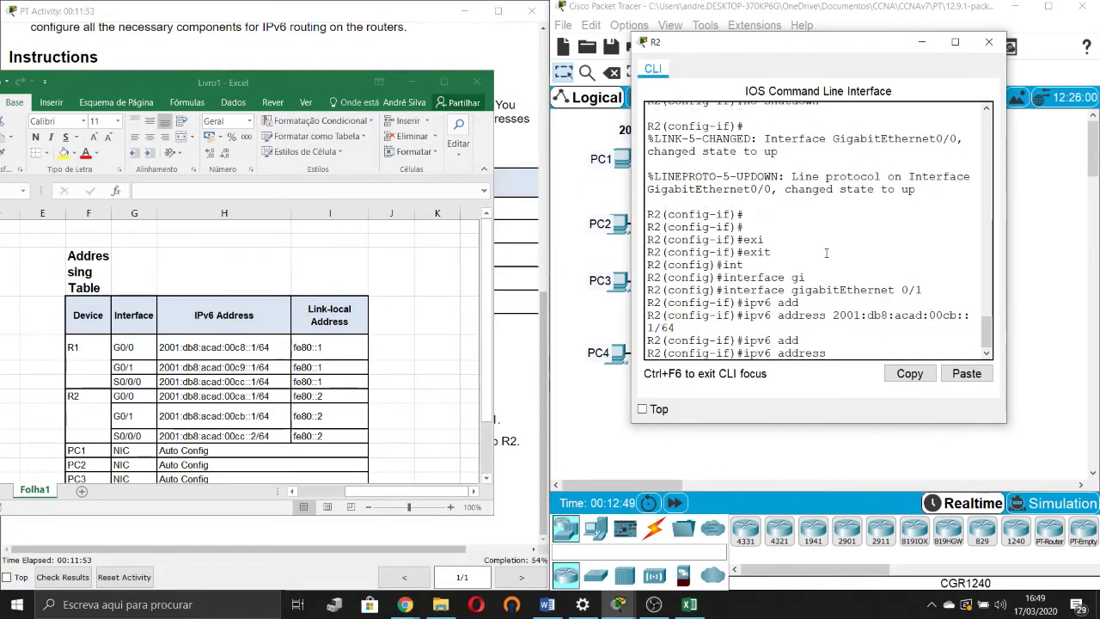
{"action": "type", "text": "fe80"}
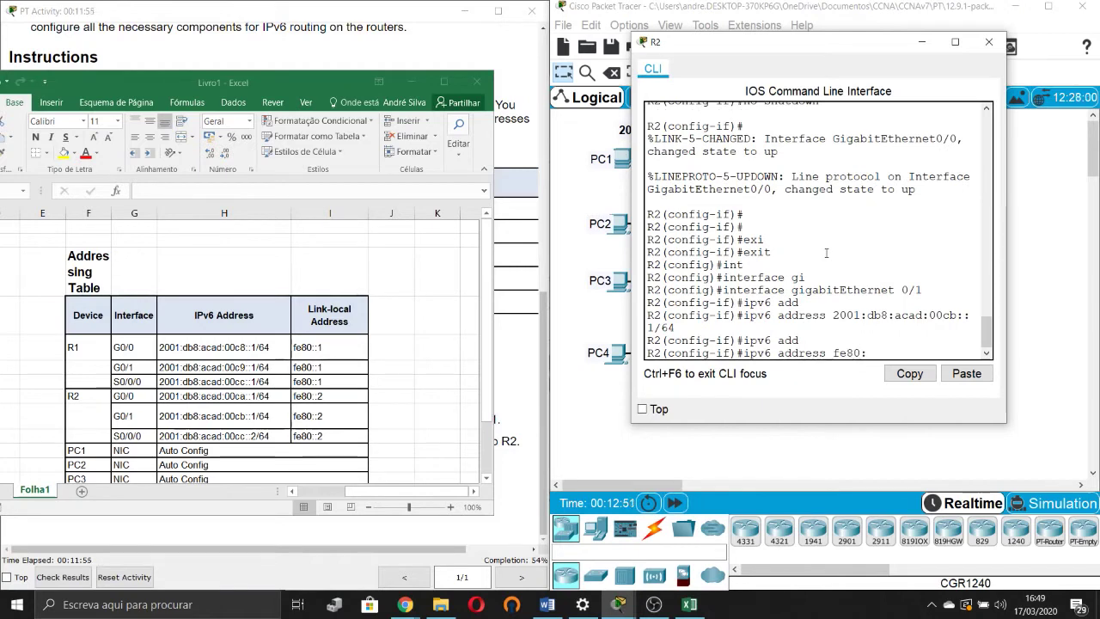
{"action": "type", "text": "::1 link"}
{"action": "key", "text": "Tab"}
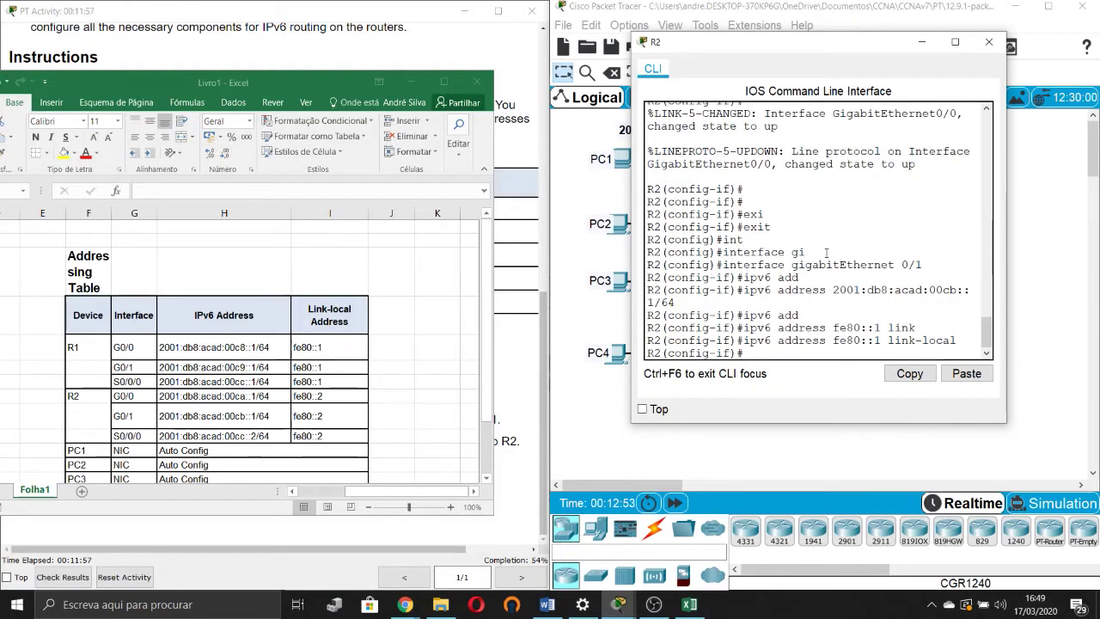
{"action": "key", "text": "Return"}
{"action": "key", "text": "Return"}
{"action": "key", "text": "Return"}
{"action": "type", "text": "no"}
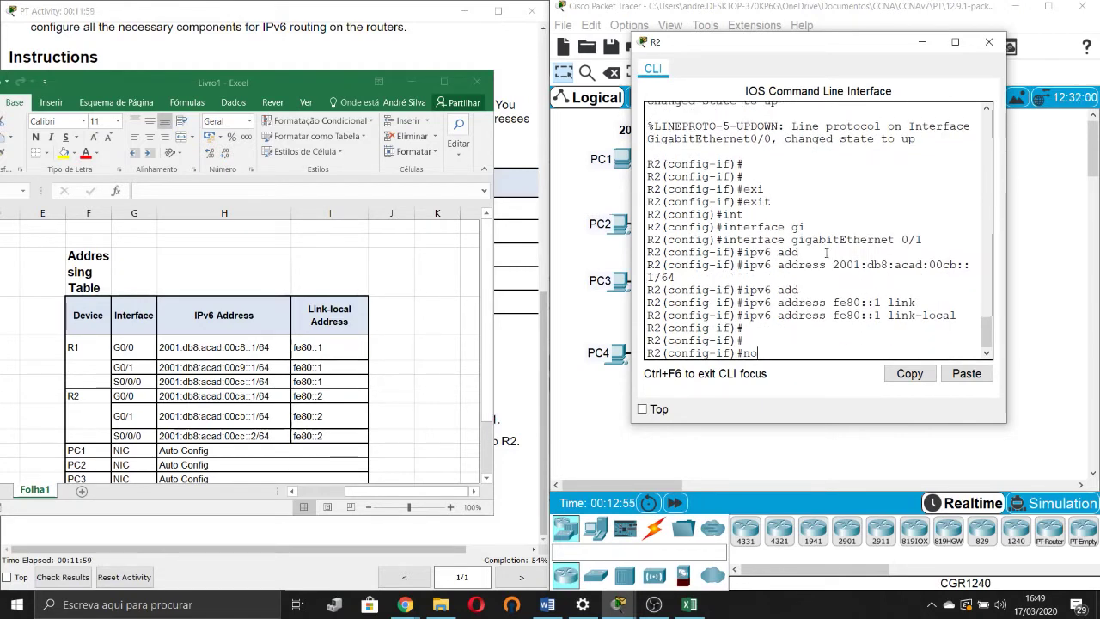
{"action": "key", "text": "BackSpace"}
{"action": "key", "text": "BackSpace"}
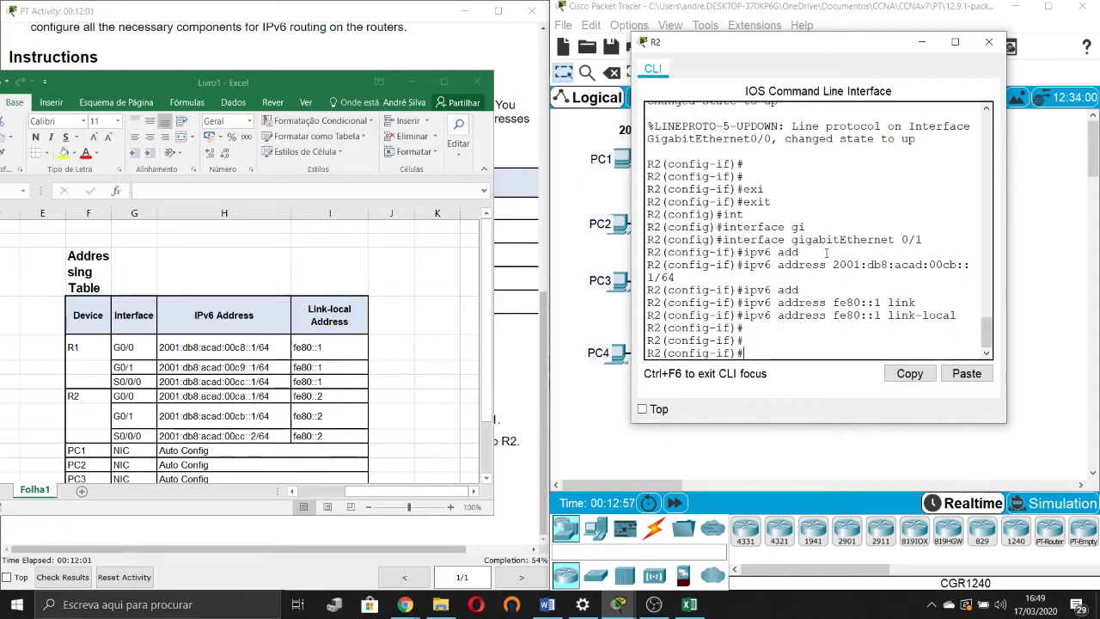
Step: Change the link-local address of R2's GigabitEthernet 0/1 to fe80::2
{"action": "key", "text": "Up"}
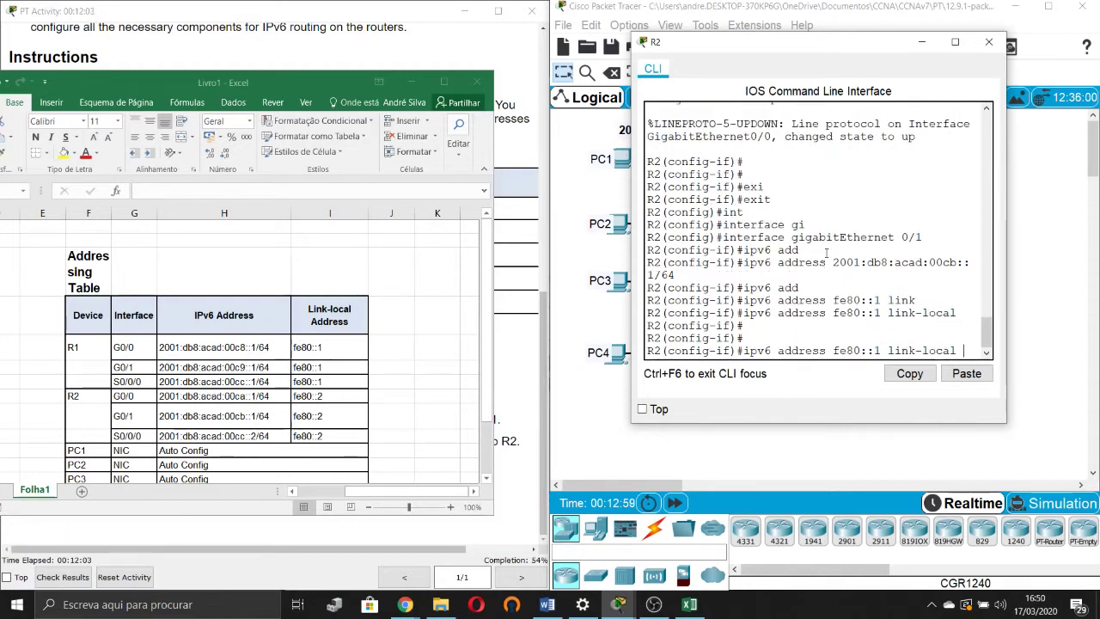
{"action": "key", "text": "Left"}
{"action": "key", "text": "Left"}
{"action": "key", "text": "Left"}
{"action": "key", "text": "Left"}
{"action": "key", "text": "Left"}
{"action": "key", "text": "Left"}
{"action": "key", "text": "Left"}
{"action": "key", "text": "Left"}
{"action": "key", "text": "Left"}
{"action": "key", "text": "Left"}
{"action": "key", "text": "Left"}
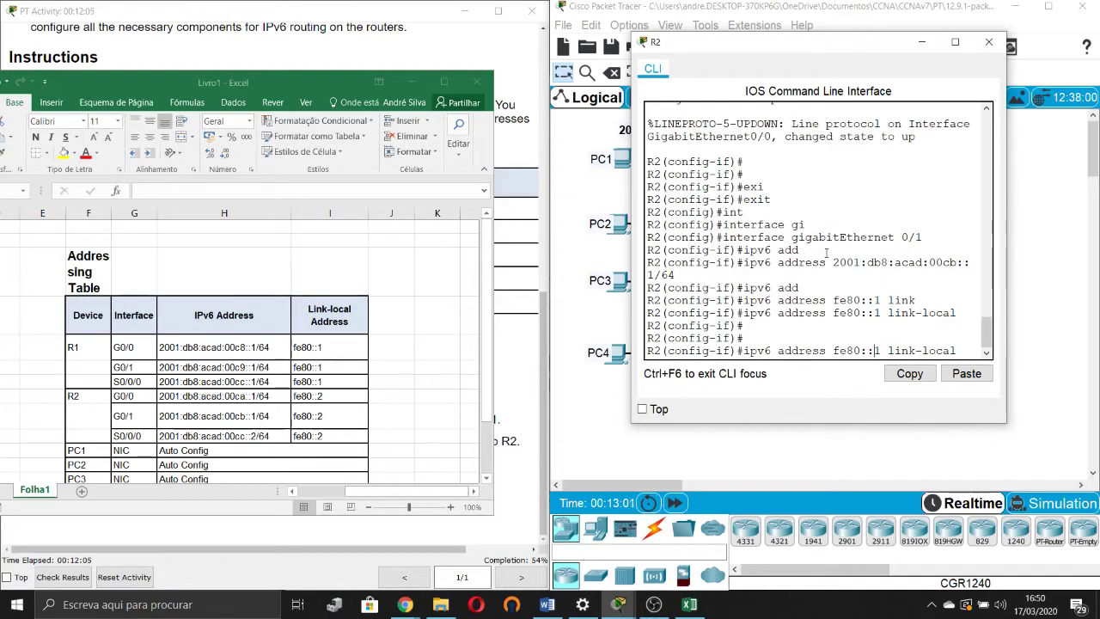
{"action": "key", "text": "Delete"}
{"action": "type", "text": "2"}
{"action": "key", "text": "Return"}
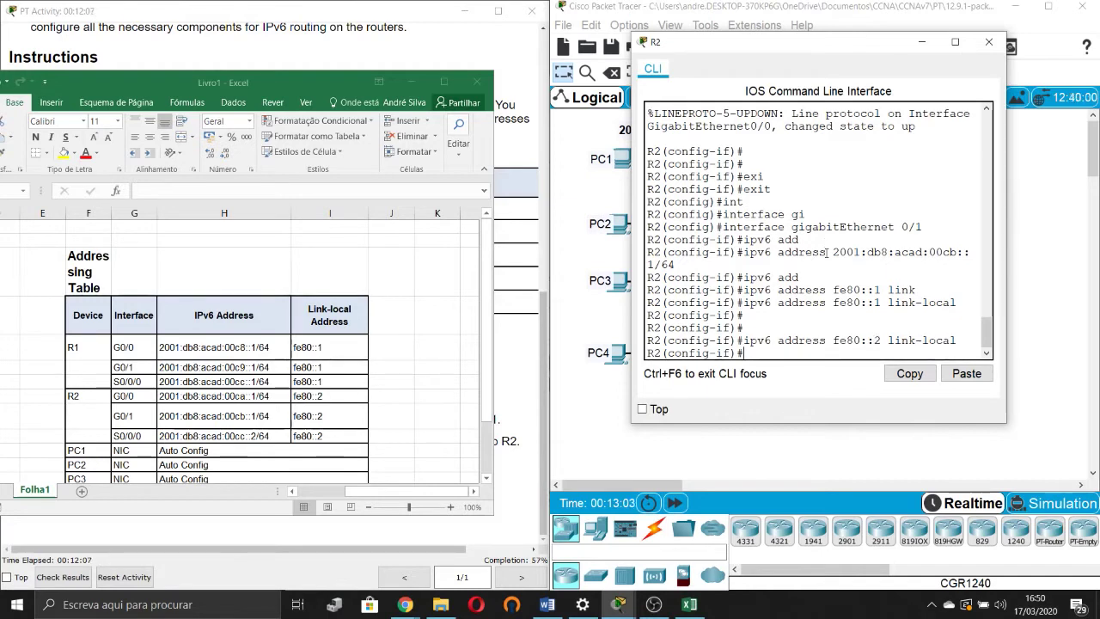
Step: Activate R2's GigabitEthernet 0/1 interface with the no shutdown command
{"action": "key", "text": "Return"}
{"action": "type", "text": "no shu"}
{"action": "key", "text": "Tab"}
{"action": "key", "text": "Return"}
{"action": "key", "text": "Return"}
{"action": "key", "text": "Return"}
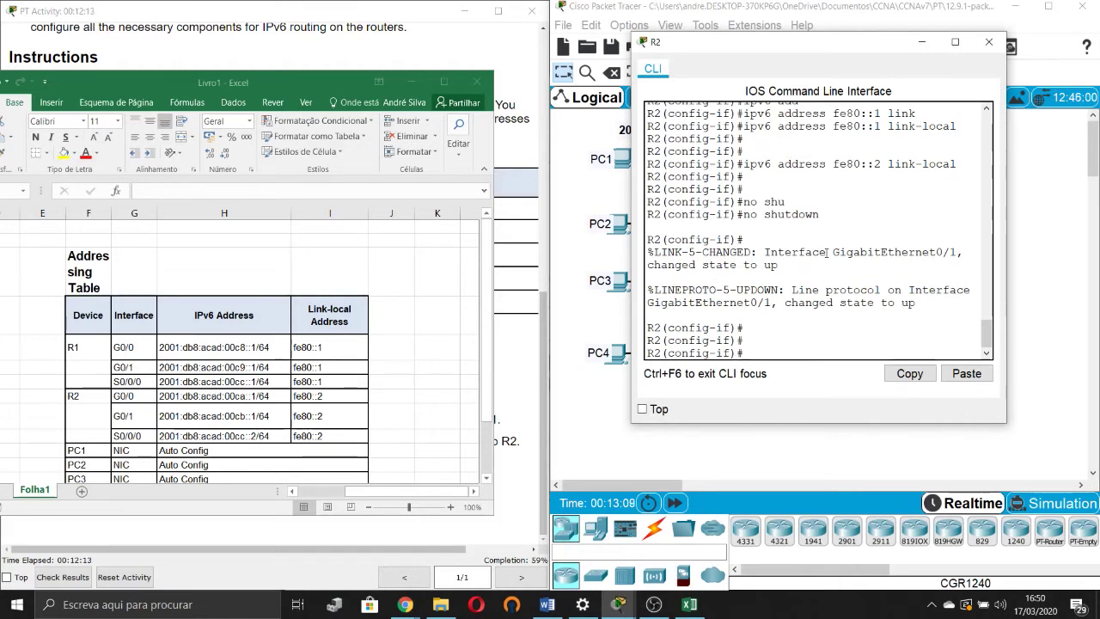
Step: Return to R2's GigabitEthernet 0/0 interface configuration and set its link-local address to fe80::2
{"action": "key", "text": "Up"}
{"action": "key", "text": "Up"}
{"action": "key", "text": "Up"}
{"action": "key", "text": "Up"}
{"action": "key", "text": "Up"}
{"action": "key", "text": "Up"}
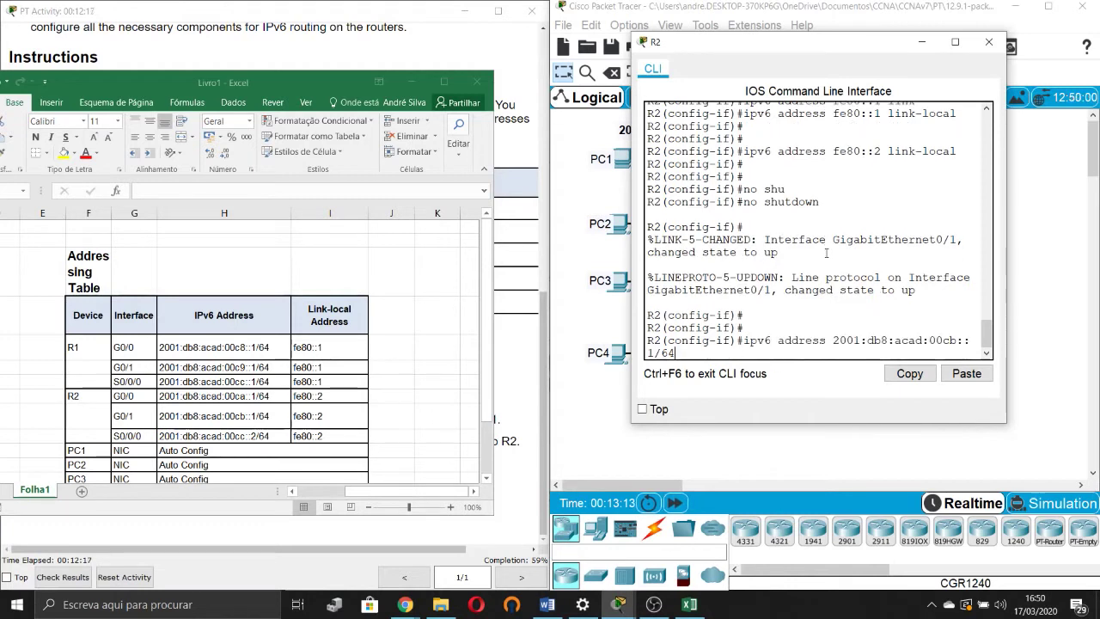
{"action": "key", "text": "BackSpace"}
{"action": "type", "text": "0/0"}
{"action": "key", "text": "Return"}
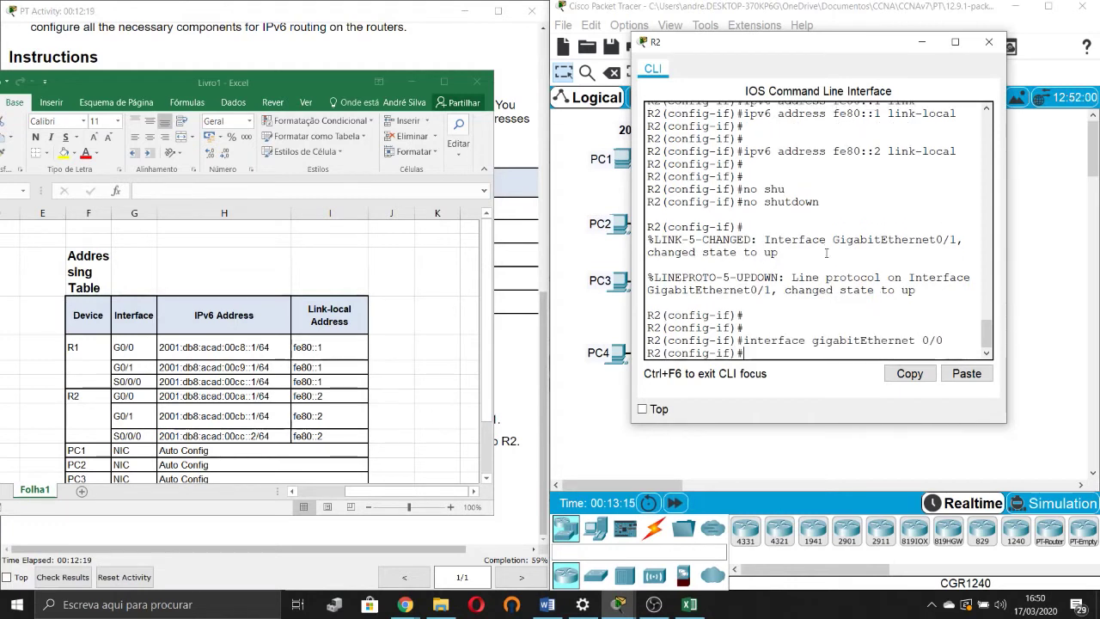
{"action": "key", "text": "Up"}
{"action": "key", "text": "Up"}
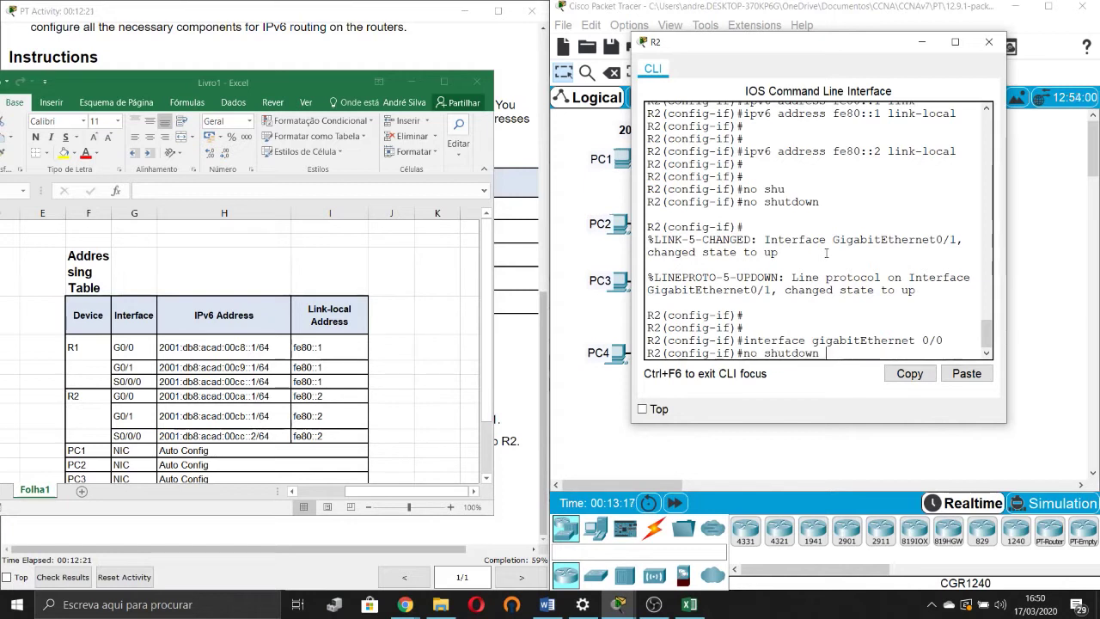
{"action": "key", "text": "Up"}
{"action": "key", "text": "Up"}
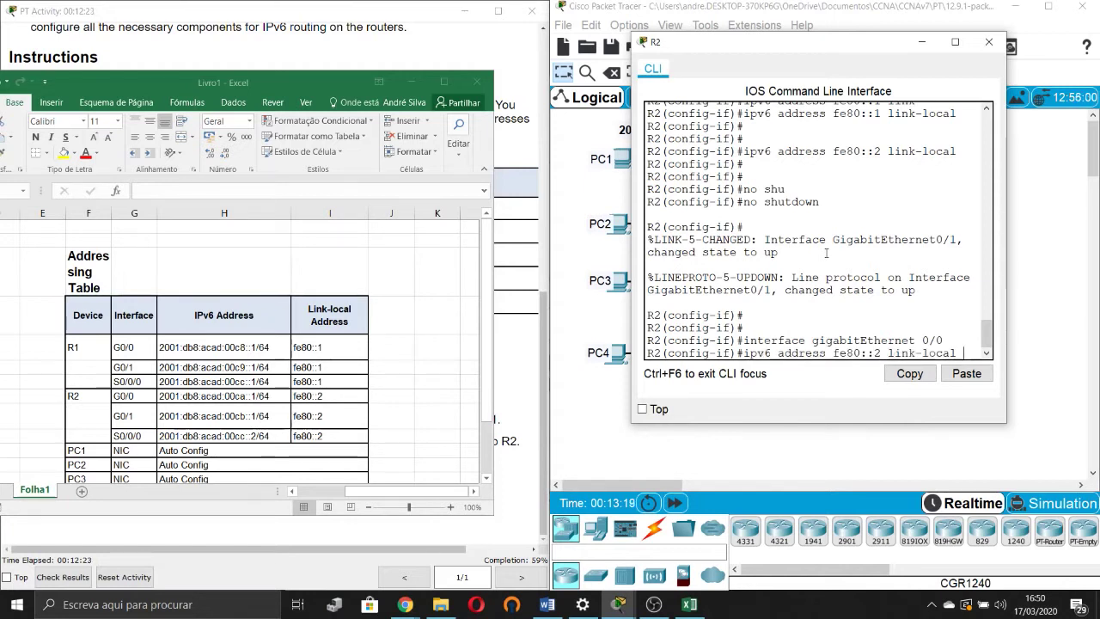
{"action": "key", "text": "Up"}
{"action": "key", "text": "Return"}
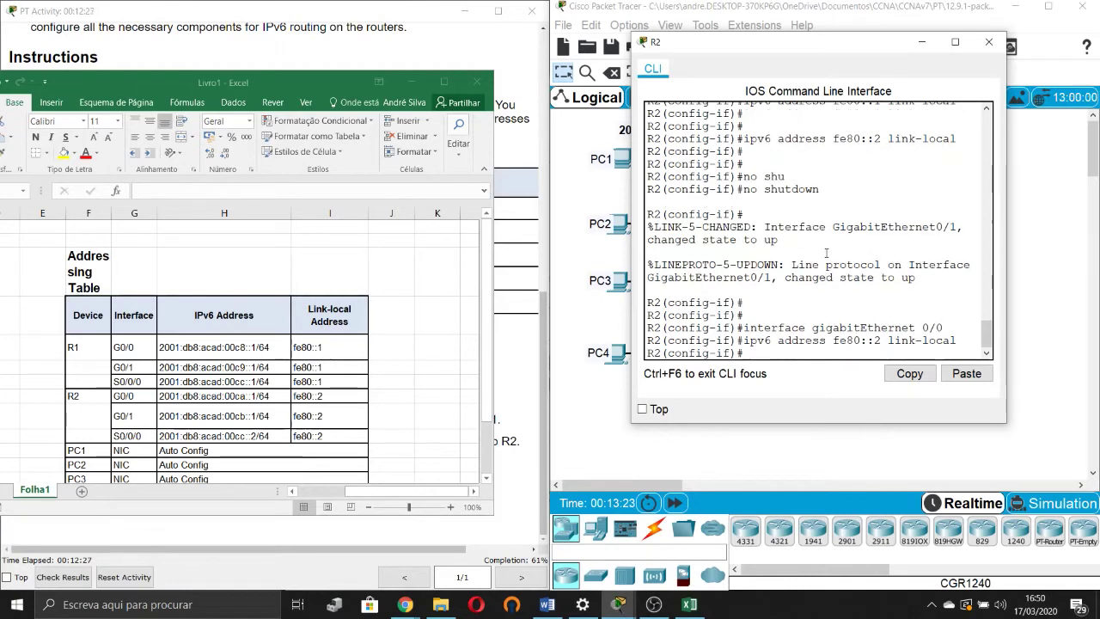
Step: Exit the GigabitEthernet 0/0 interface configuration to R2's global configuration mode
{"action": "key", "text": "Return"}
{"action": "key", "text": "Return"}
{"action": "type", "text": "exi"}
{"action": "key", "text": "Tab"}
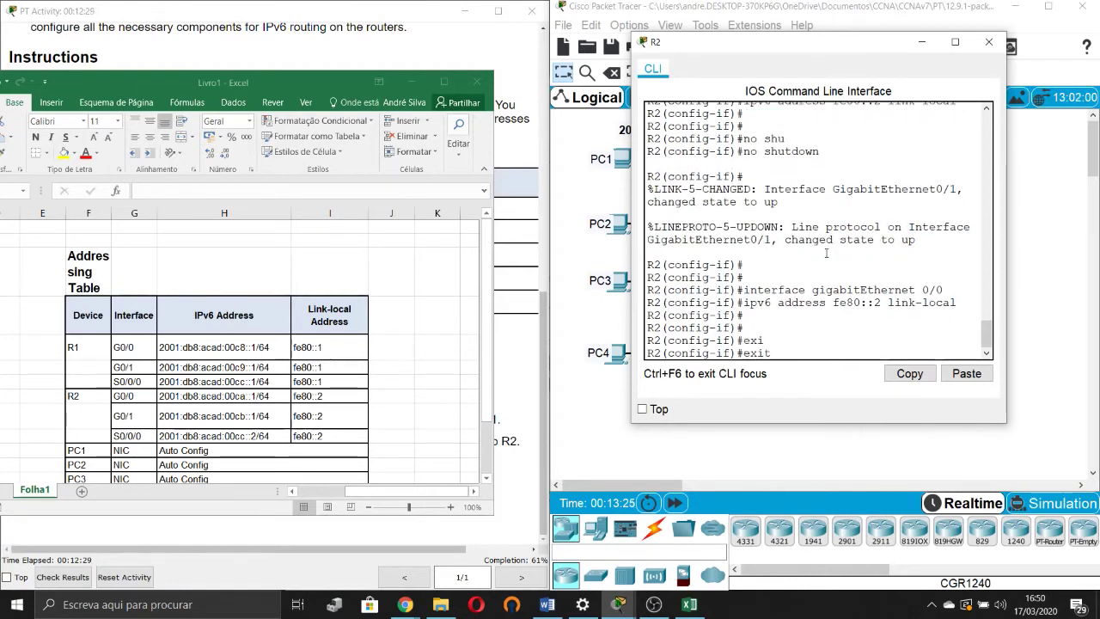
{"action": "key", "text": "Return"}
{"action": "key", "text": "Return"}
{"action": "key", "text": "Return"}
Step: Run do show ipv6 int brief on R2 and check the addresses and status of both GigabitEthernet interfaces
{"action": "type", "text": "do"}
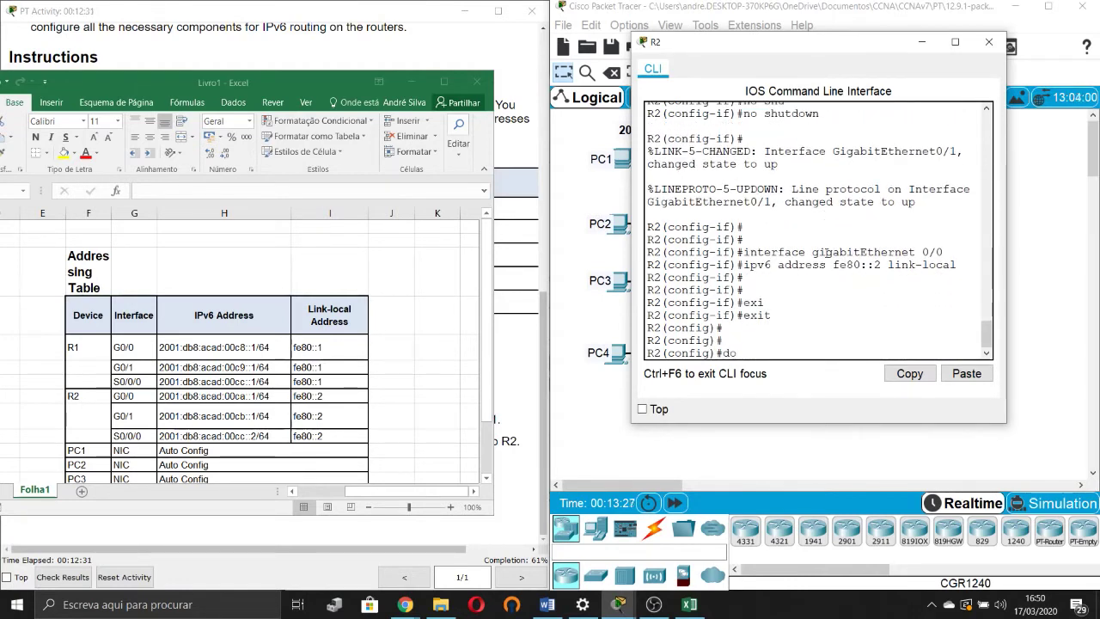
{"action": "type", "text": " show ipv6 int bti"}
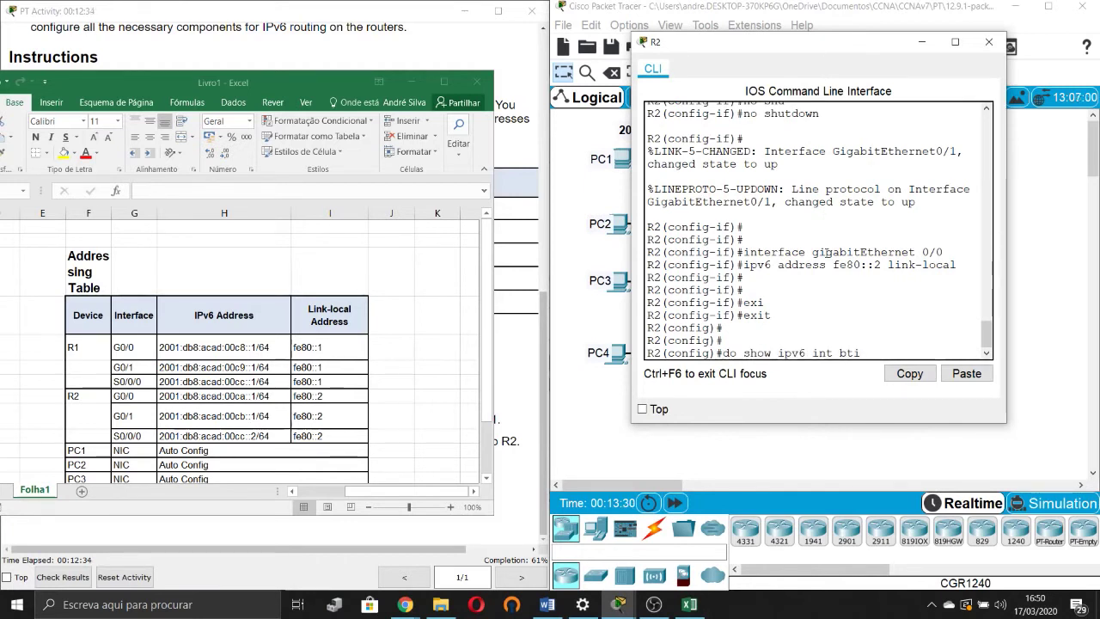
{"action": "key", "text": "BackSpace"}
{"action": "type", "text": "rief"}
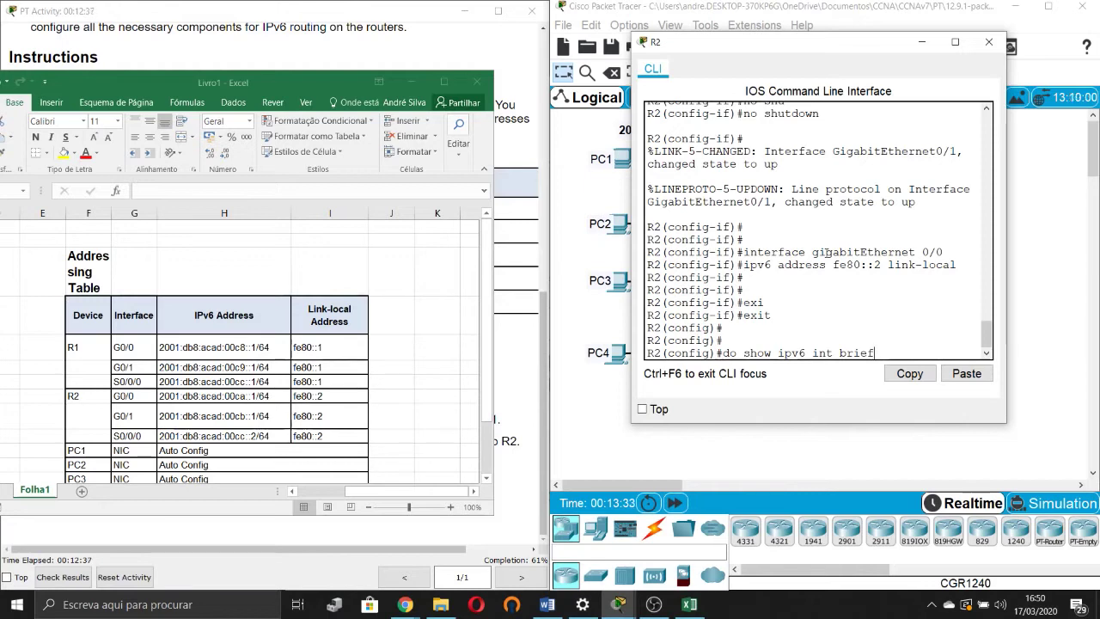
{"action": "key", "text": "Return"}
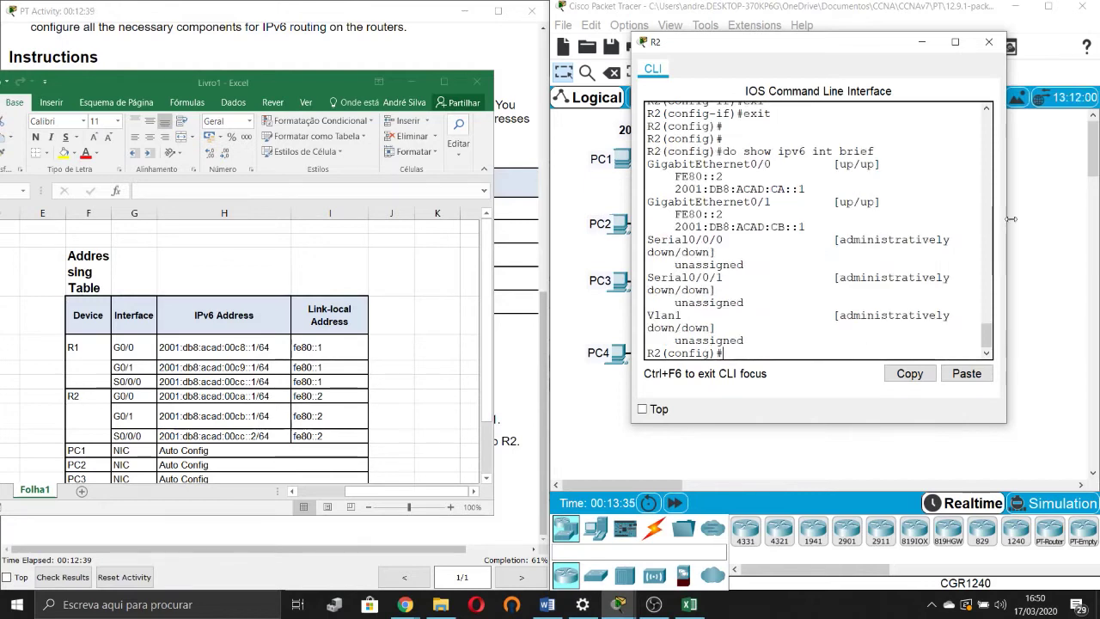
{"action": "left_click_drag", "start_coordinate": [1008, 221], "coordinate": [1091, 220]}
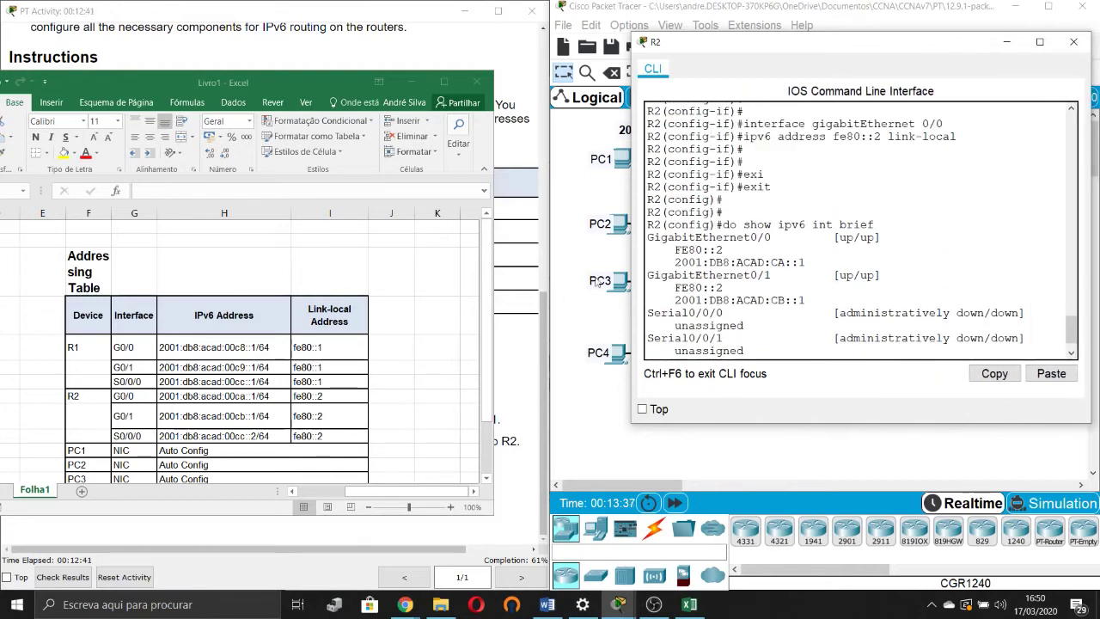
{"action": "left_click_drag", "start_coordinate": [688, 250], "coordinate": [724, 250]}
{"action": "left_click_drag", "start_coordinate": [681, 287], "coordinate": [724, 287]}
{"action": "left_click_drag", "start_coordinate": [737, 238], "coordinate": [798, 262]}
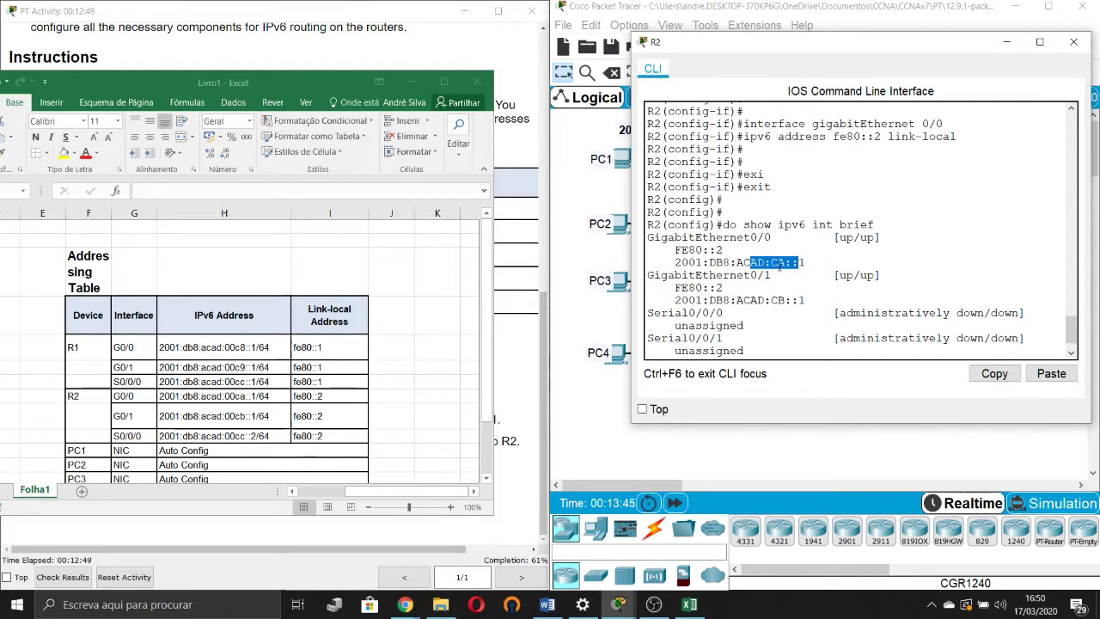
{"action": "left_click_drag", "start_coordinate": [774, 300], "coordinate": [786, 300]}
{"action": "left_click", "coordinate": [781, 300]}
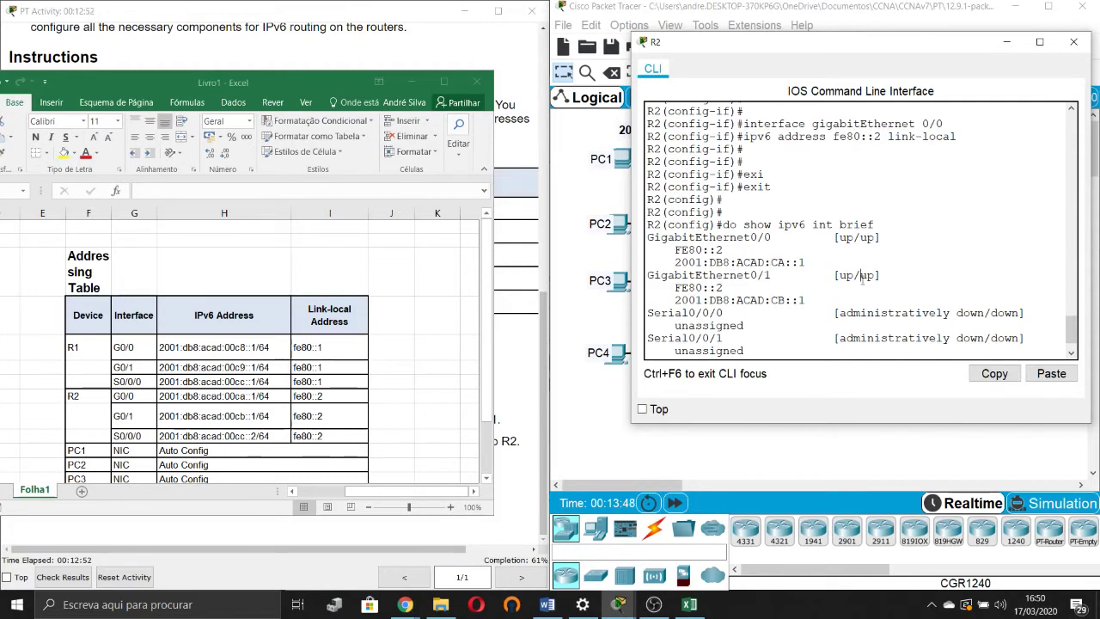
{"action": "left_click", "coordinate": [1007, 41]}
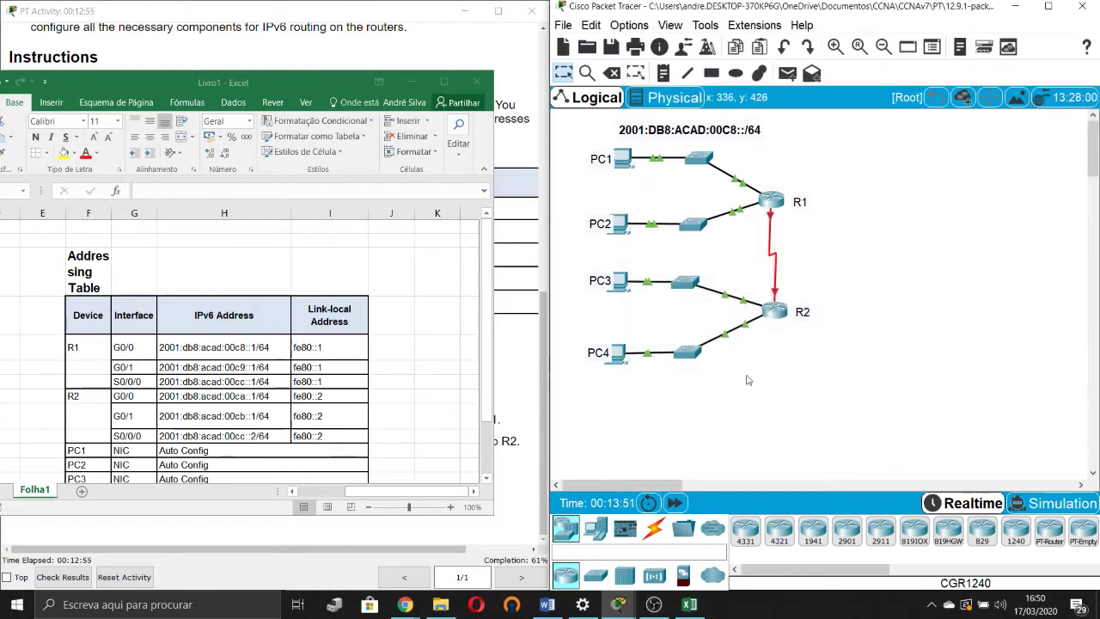
Step: Review the Step 2 activity instructions on LAN, link-local and router-to-router addressing
{"action": "left_click", "coordinate": [409, 83]}
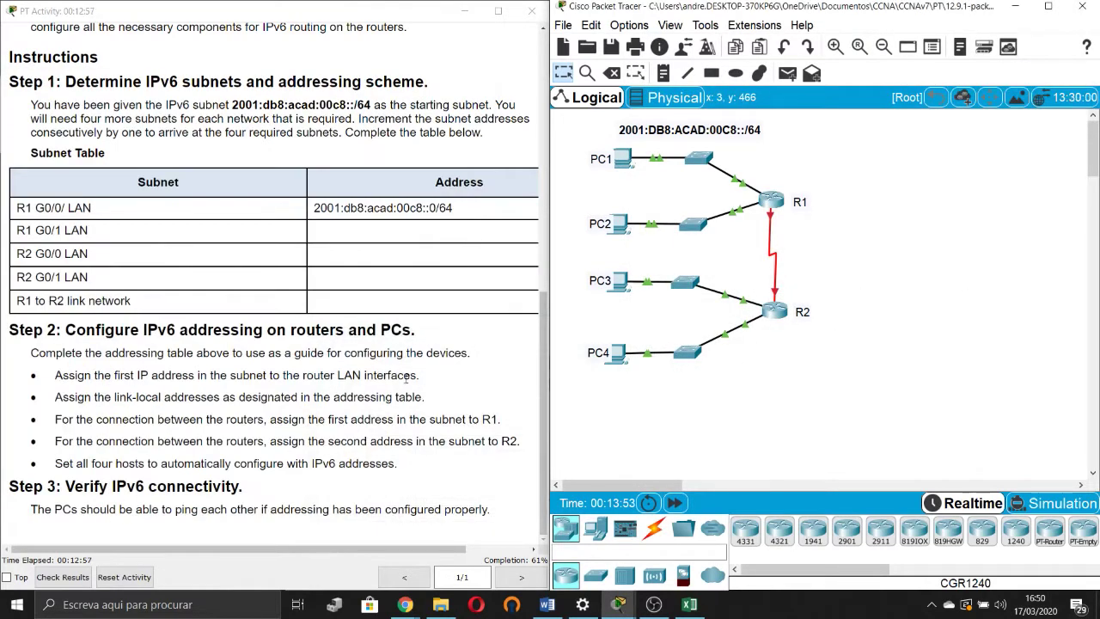
{"action": "left_click_drag", "start_coordinate": [83, 375], "coordinate": [379, 376]}
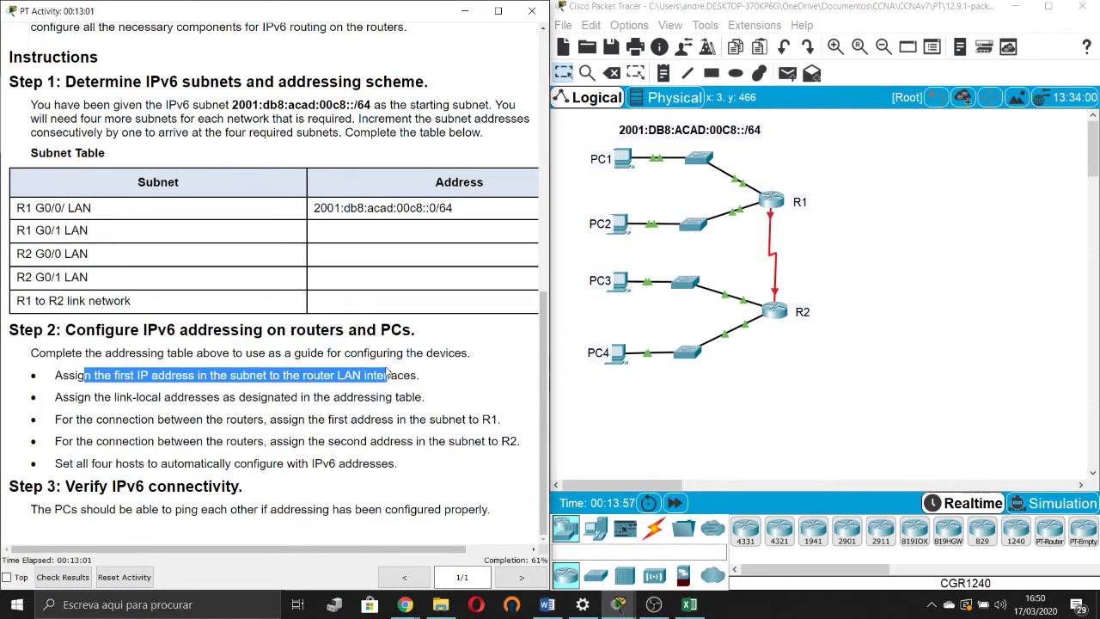
{"action": "left_click", "coordinate": [171, 411]}
{"action": "left_click_drag", "start_coordinate": [84, 397], "coordinate": [422, 403]}
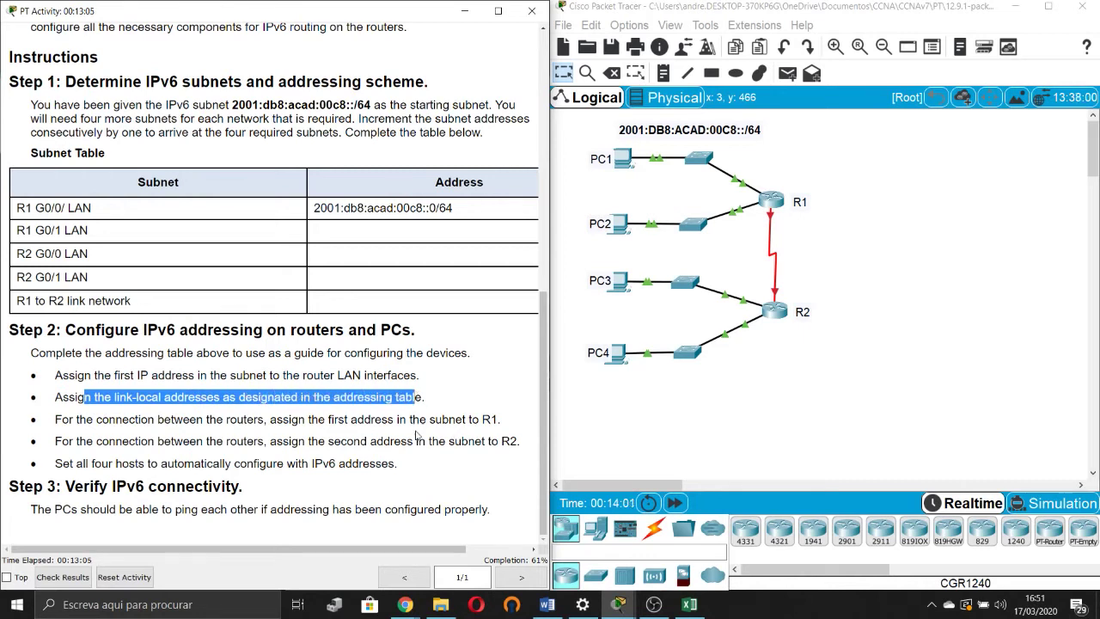
{"action": "left_click", "coordinate": [130, 425]}
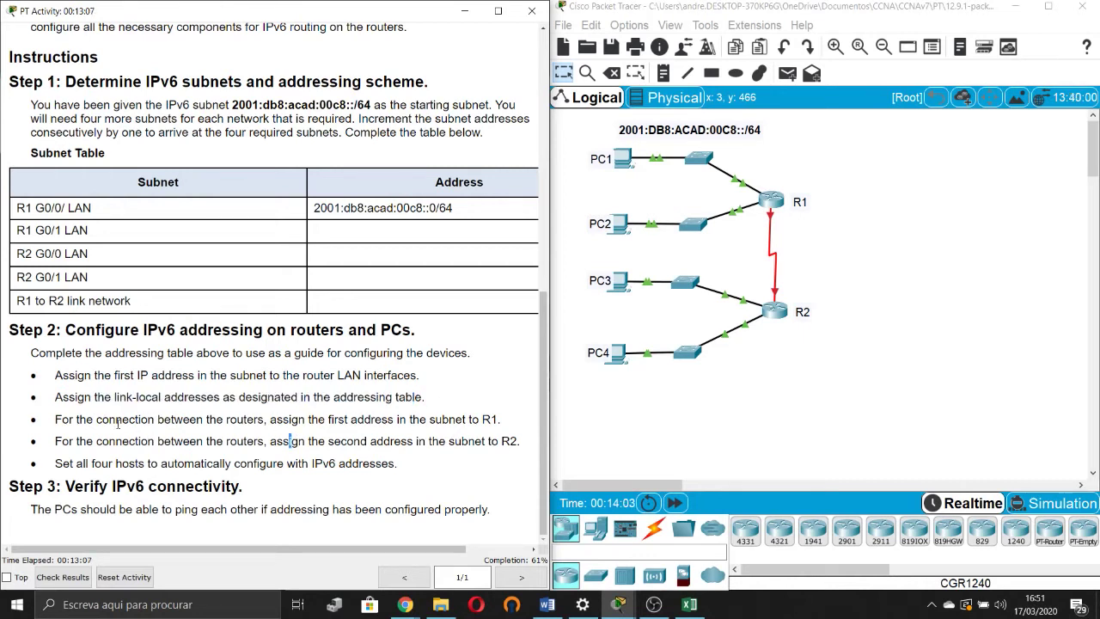
{"action": "left_click_drag", "start_coordinate": [86, 420], "coordinate": [492, 418]}
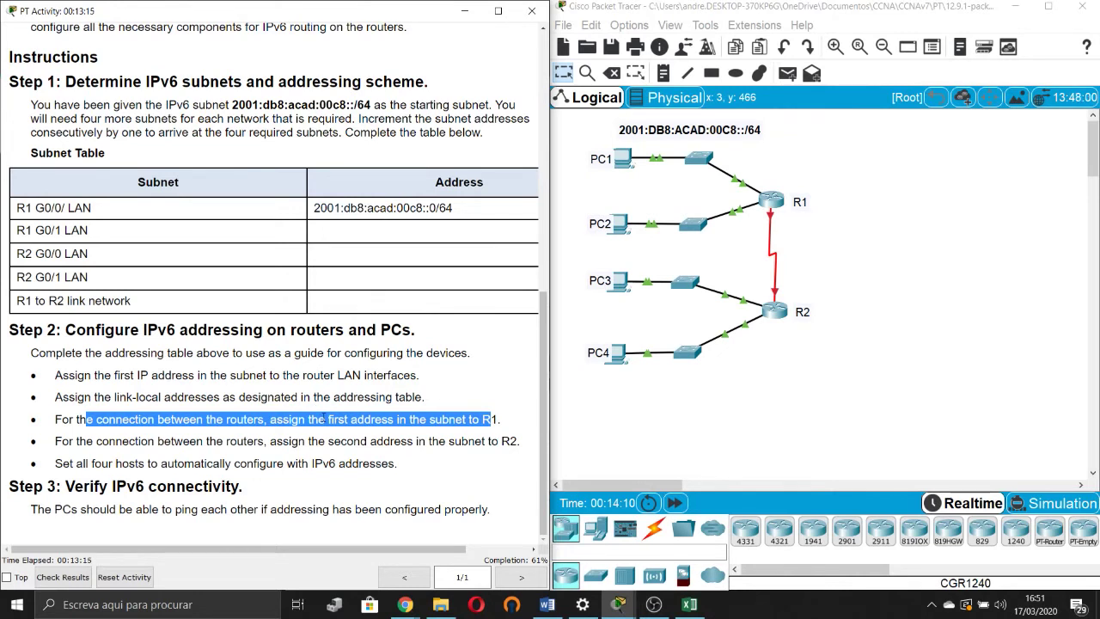
{"action": "left_click", "coordinate": [270, 430]}
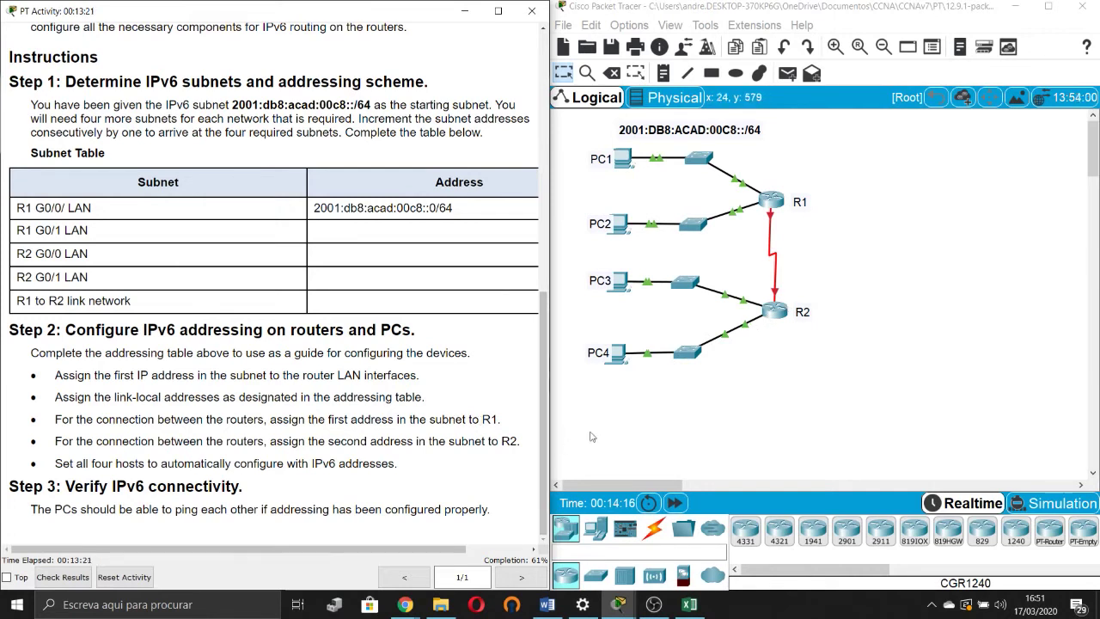
Step: Switch to the Excel addressing table and review the IPv6 and link-local addresses for R1 and R2
{"action": "left_click", "coordinate": [635, 396]}
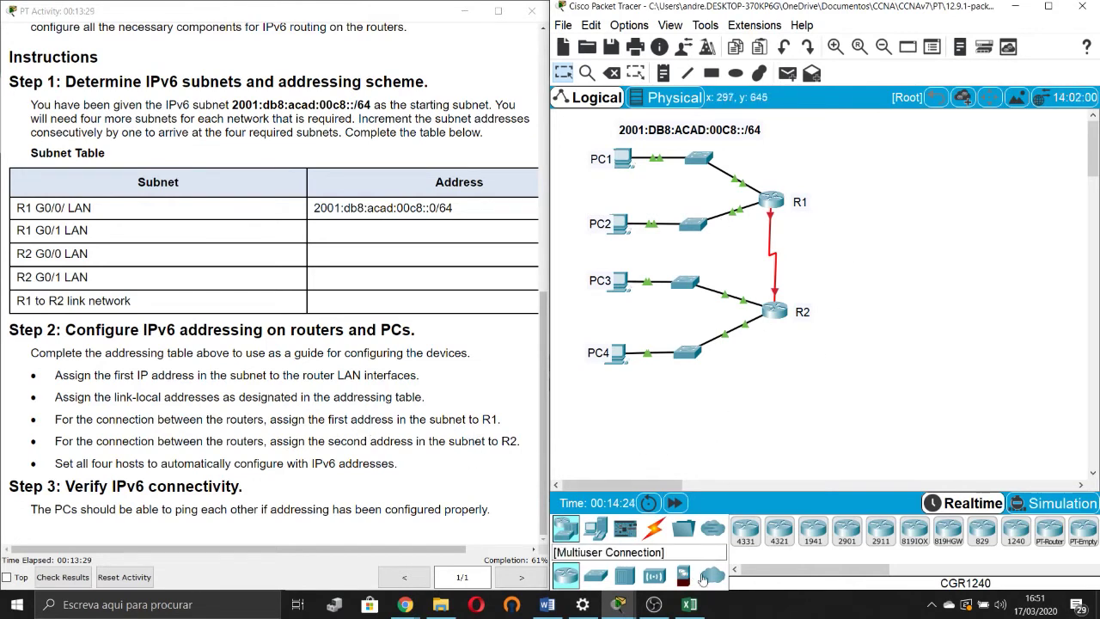
{"action": "left_click", "coordinate": [689, 604]}
{"action": "left_click_drag", "start_coordinate": [290, 82], "coordinate": [289, 66]}
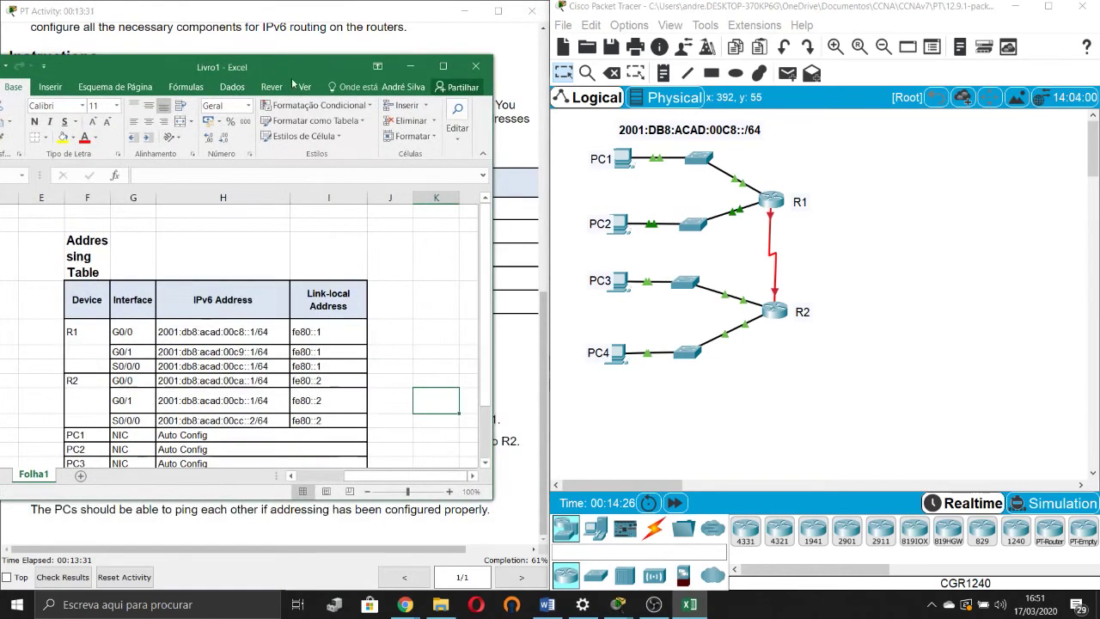
{"action": "scroll", "coordinate": [313, 307], "scroll_direction": "down", "scroll_amount": 3}
{"action": "scroll", "coordinate": [312, 307], "scroll_direction": "up", "scroll_amount": 3}
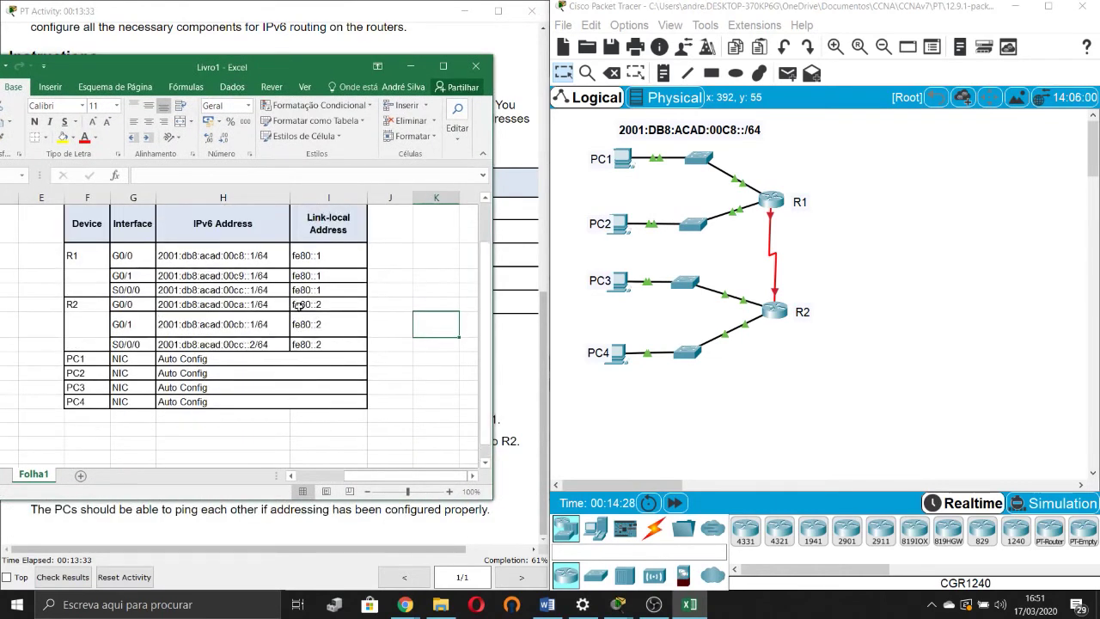
{"action": "left_click", "coordinate": [276, 303]}
{"action": "left_click", "coordinate": [705, 248]}
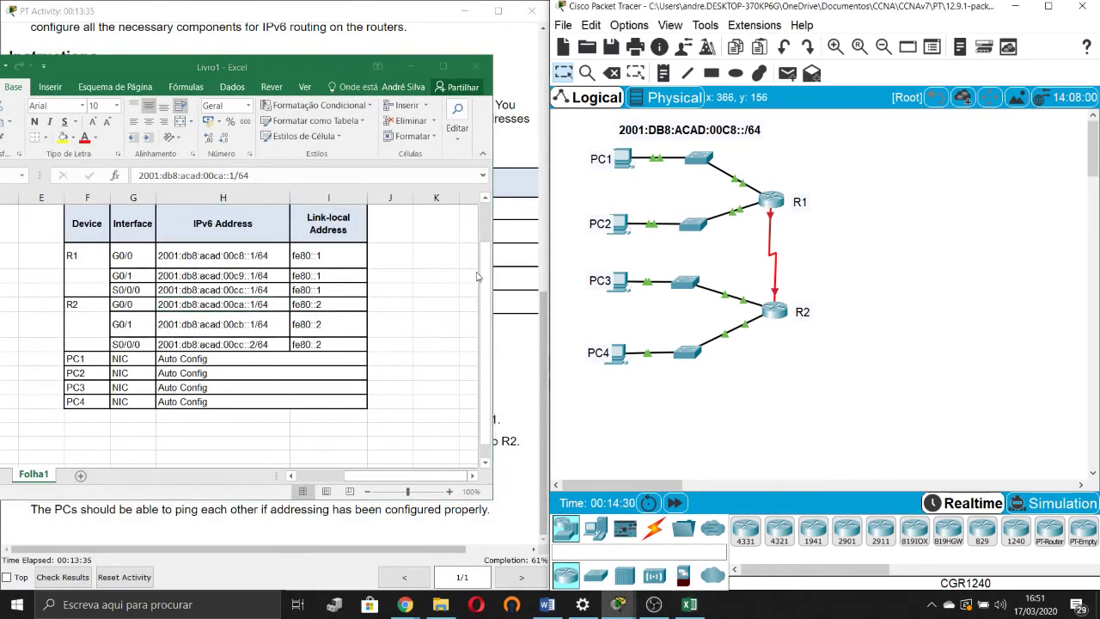
{"action": "left_click", "coordinate": [250, 302]}
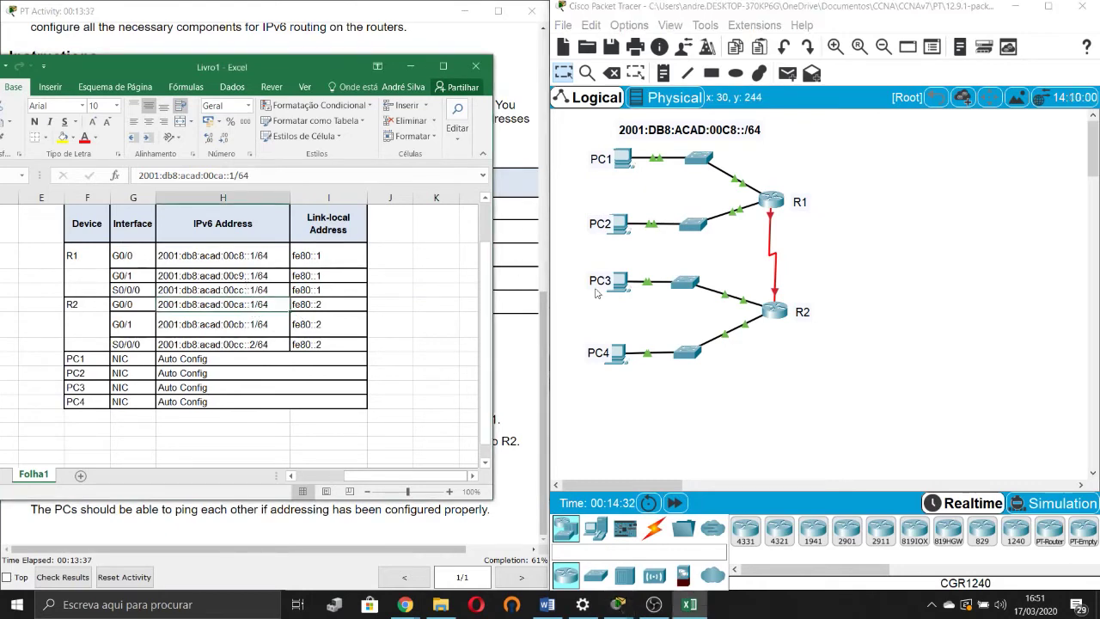
Step: Open R1's command line in Packet Tracer and enter configuration mode for interface serial 0/0/0
{"action": "left_click", "coordinate": [773, 203]}
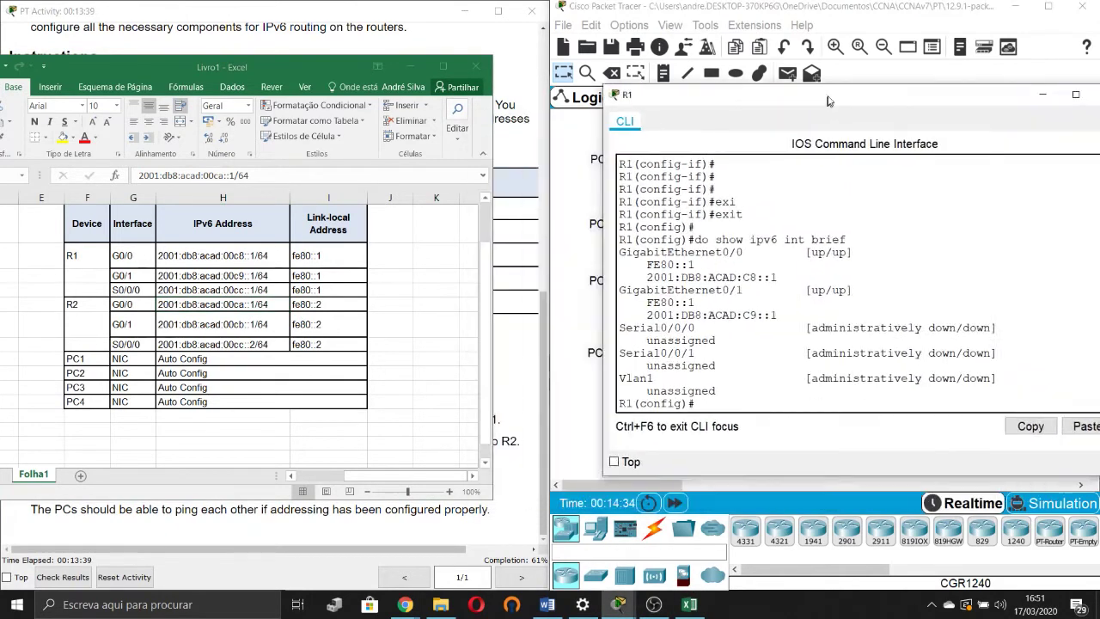
{"action": "key", "text": "Return"}
{"action": "key", "text": "Return"}
{"action": "type", "text": "int"}
{"action": "key", "text": "Tab"}
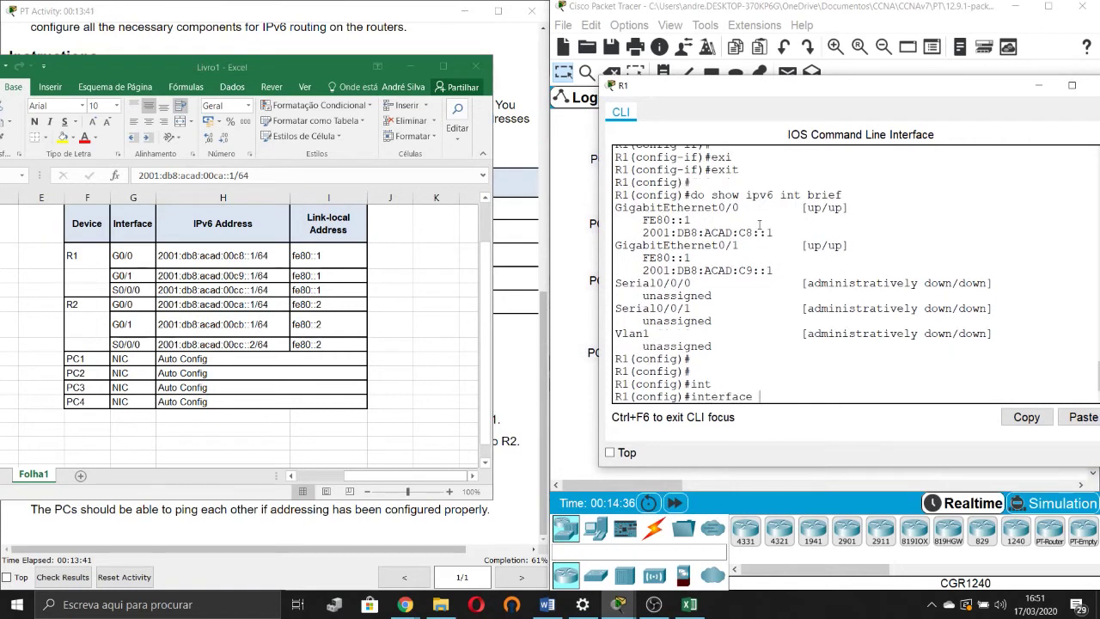
{"action": "type", "text": "se"}
{"action": "key", "text": "Tab"}
{"action": "type", "text": "0/0/0"}
{"action": "key", "text": "Return"}
Step: Assign the IPv6 address 2001:db8:acad:00cc::1/64 to R1's Serial 0/0/0 interface
{"action": "type", "text": "ip"}
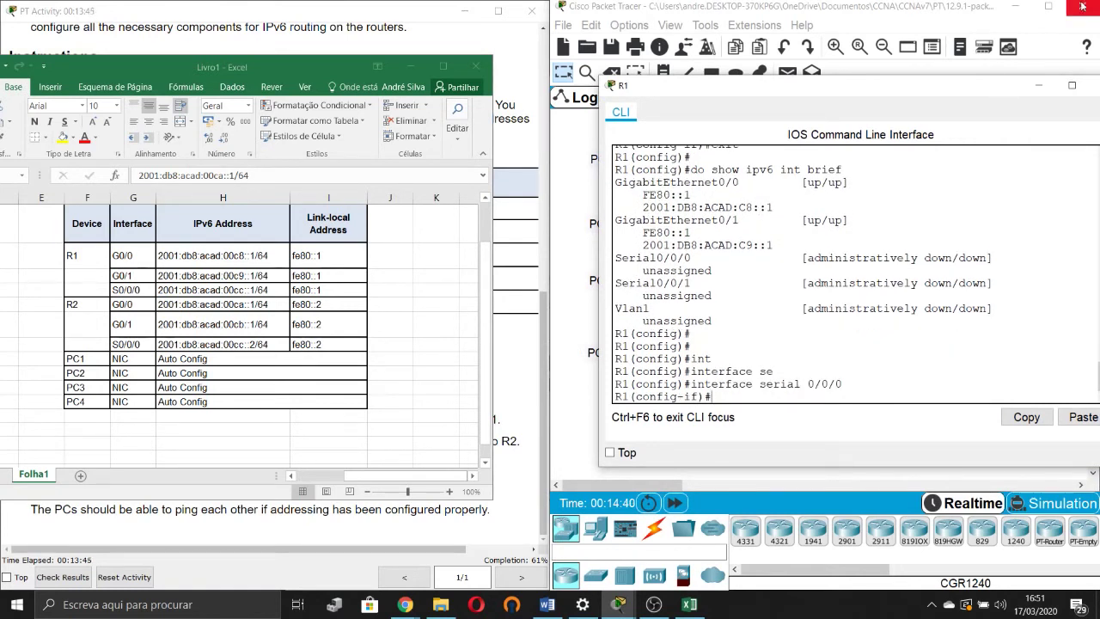
{"action": "type", "text": "v6 add"}
{"action": "key", "text": "Tab"}
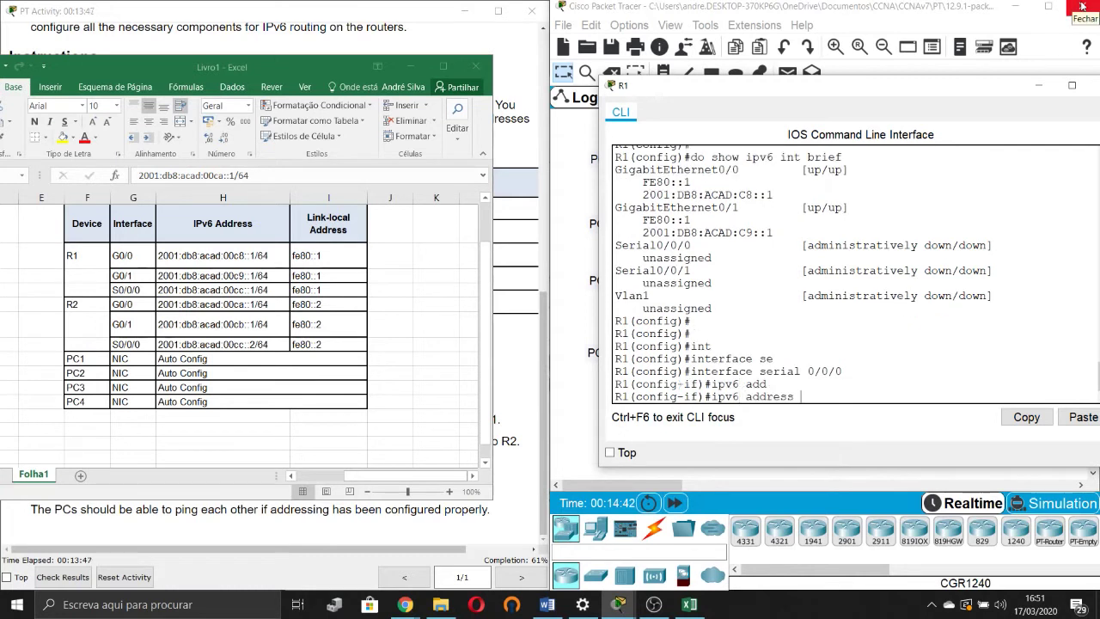
{"action": "type", "text": "2001:db8:acad"}
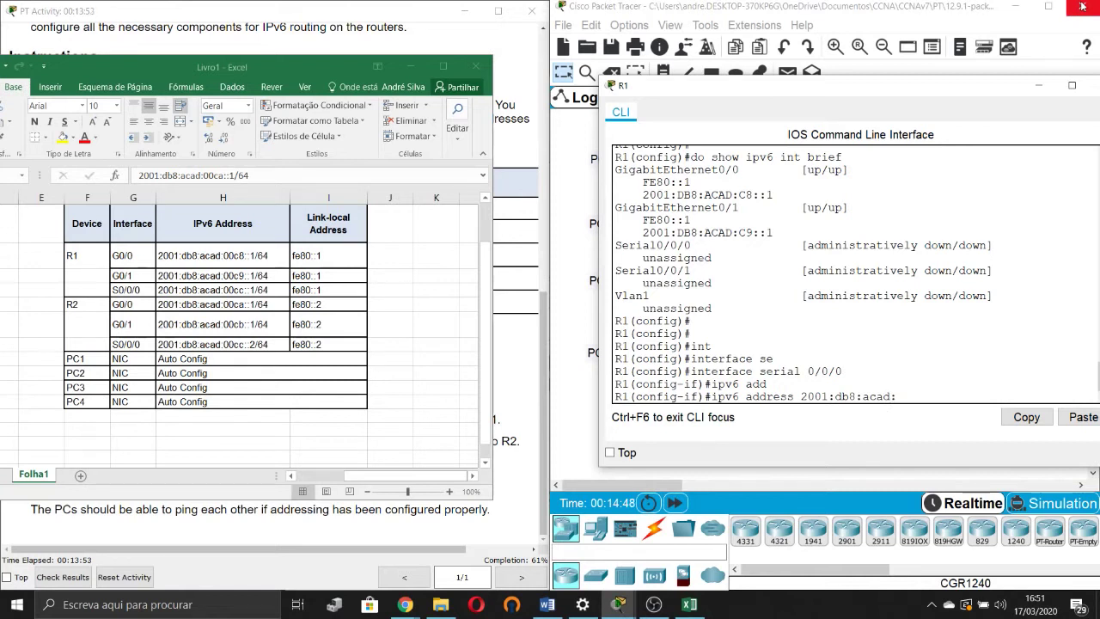
{"action": "type", "text": ":00cc::1/64"}
{"action": "key", "text": "Return"}
Step: Set the link-local address of R1's Serial 0/0/0 interface to fe80::1
{"action": "type", "text": "ipv6 add"}
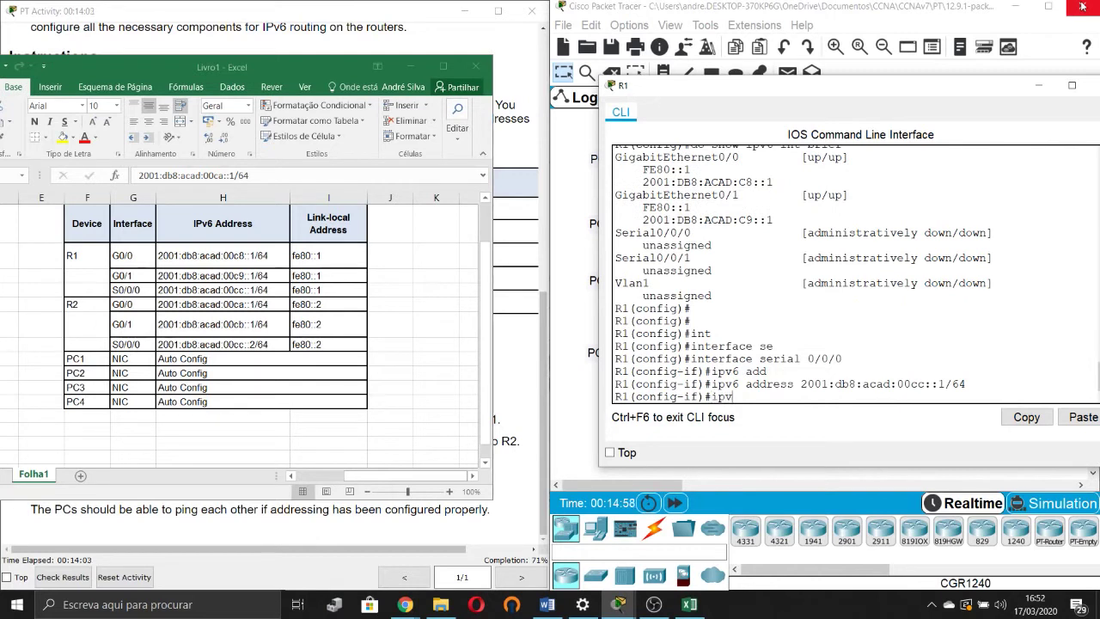
{"action": "key", "text": "Tab"}
{"action": "type", "text": "fe80"}
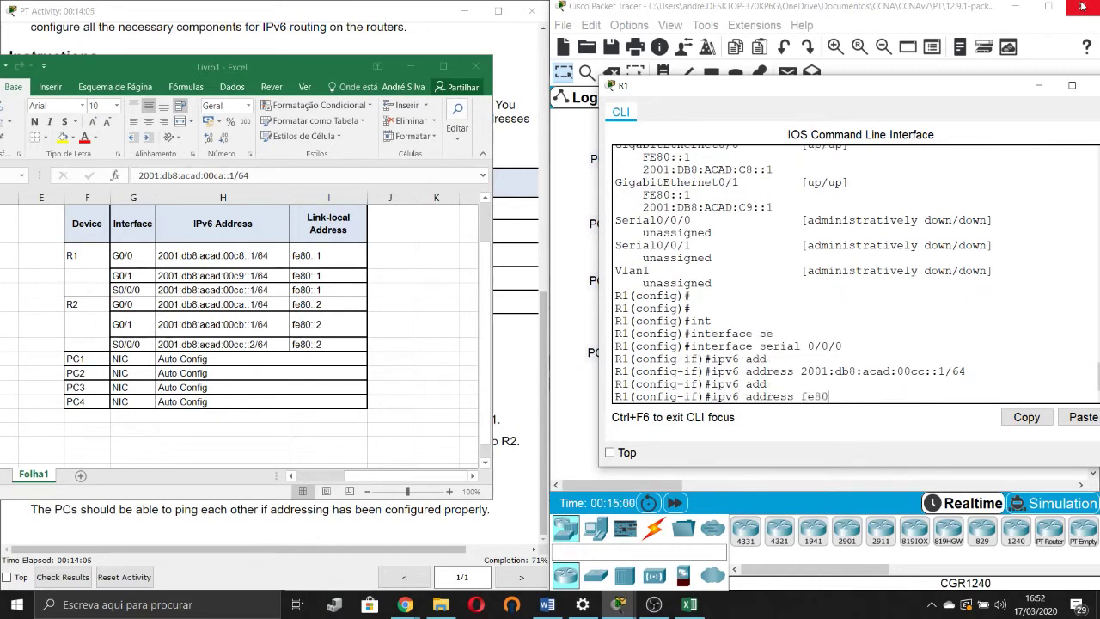
{"action": "type", "text": "::1 lin"}
{"action": "key", "text": "Tab"}
{"action": "key", "text": "Return"}
{"action": "key", "text": "Return"}
{"action": "key", "text": "Return"}
Step: Enable R1's Serial 0/0/0 interface with no shutdown
{"action": "type", "text": "no shu"}
{"action": "key", "text": "Tab"}
{"action": "key", "text": "Return"}
{"action": "key", "text": "Return"}
{"action": "key", "text": "Return"}
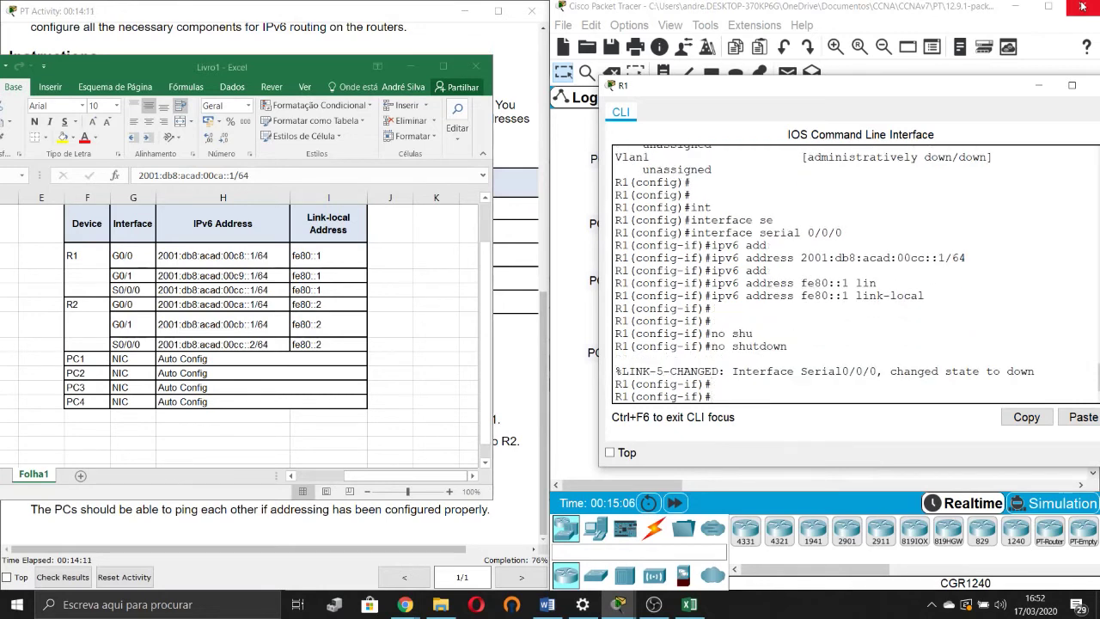
Step: Exit the Serial 0/0/0 interface configuration to R1's global configuration mode
{"action": "type", "text": "exi"}
{"action": "key", "text": "Tab"}
{"action": "key", "text": "Return"}
{"action": "key", "text": "Return"}
{"action": "key", "text": "Return"}
Step: Run do show ipv6 int brief on R1, check Serial 0/0/0's addresses and status, and put the R1 window away
{"action": "type", "text": "do sho"}
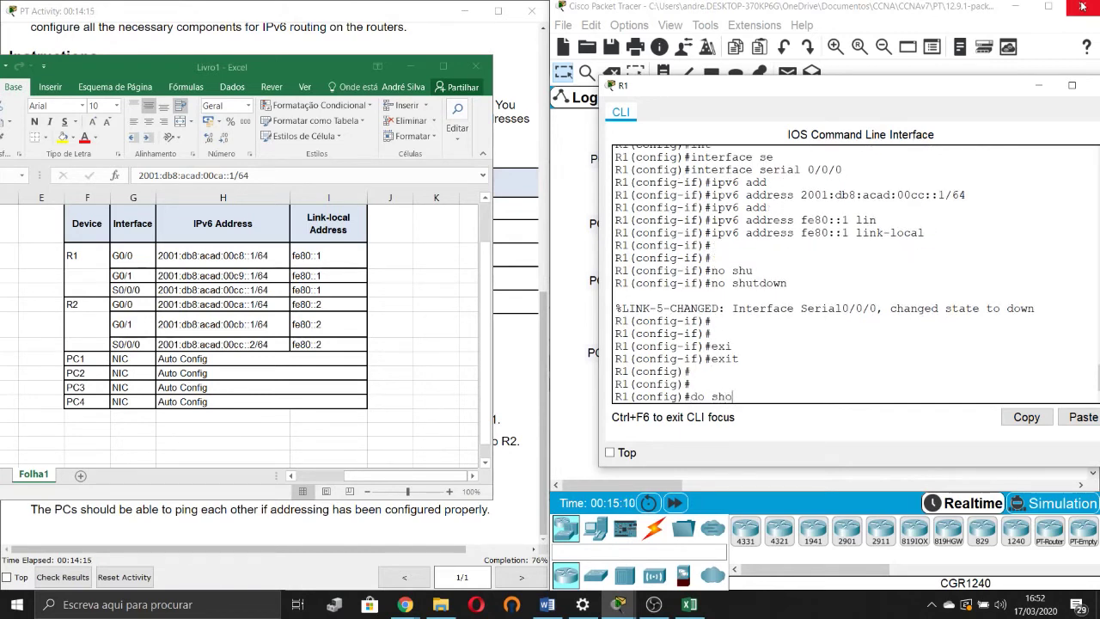
{"action": "type", "text": "w ipv6 int brief"}
{"action": "key", "text": "Return"}
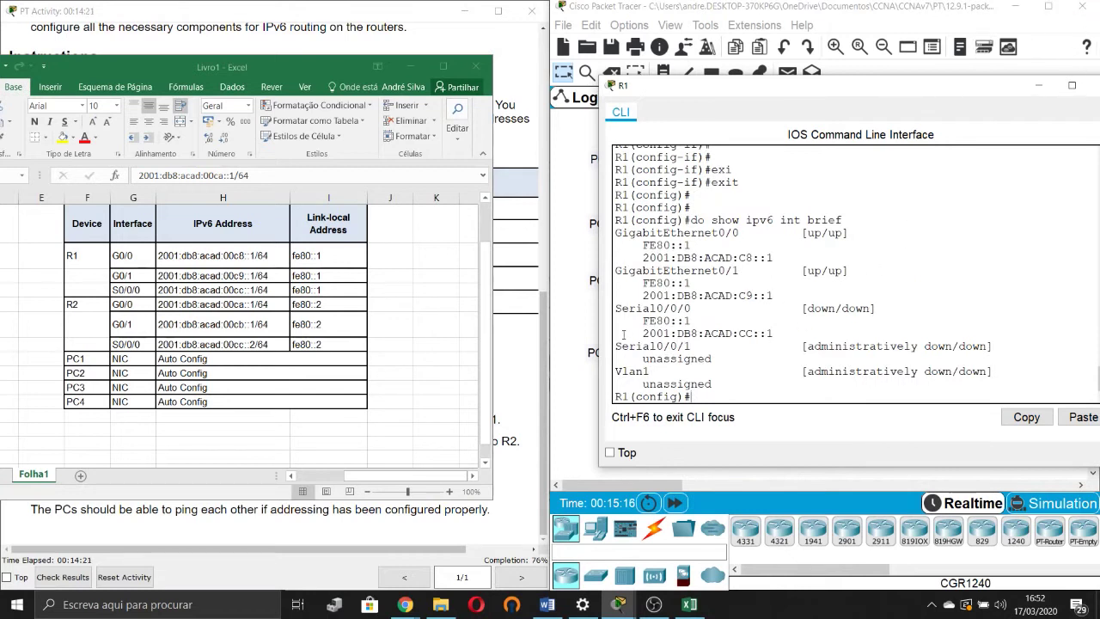
{"action": "left_click_drag", "start_coordinate": [638, 320], "coordinate": [701, 328]}
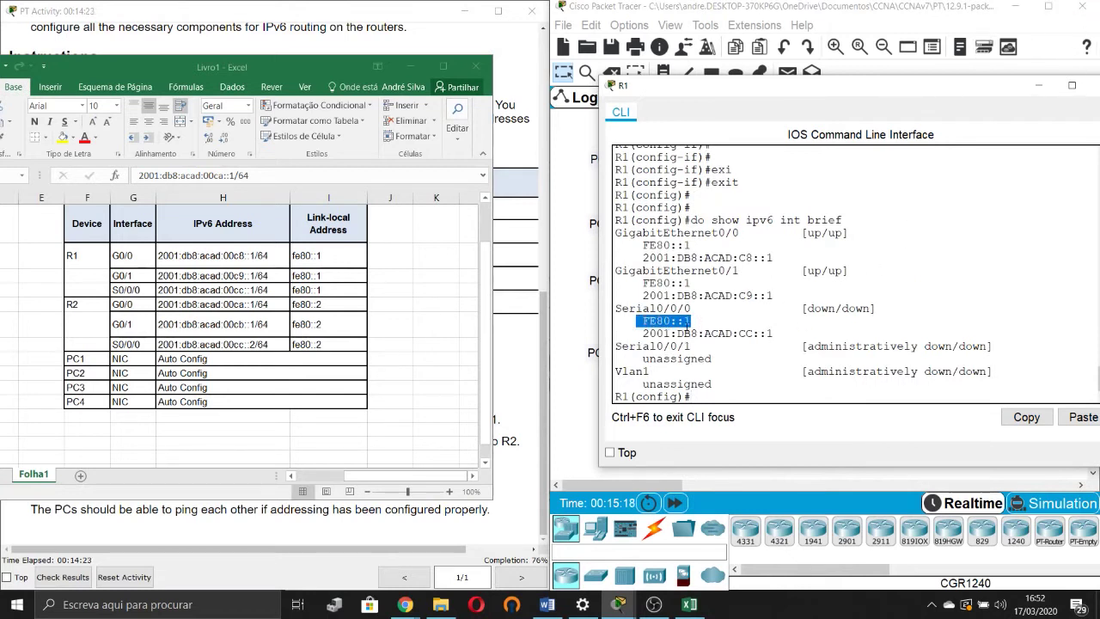
{"action": "left_click_drag", "start_coordinate": [643, 333], "coordinate": [774, 337]}
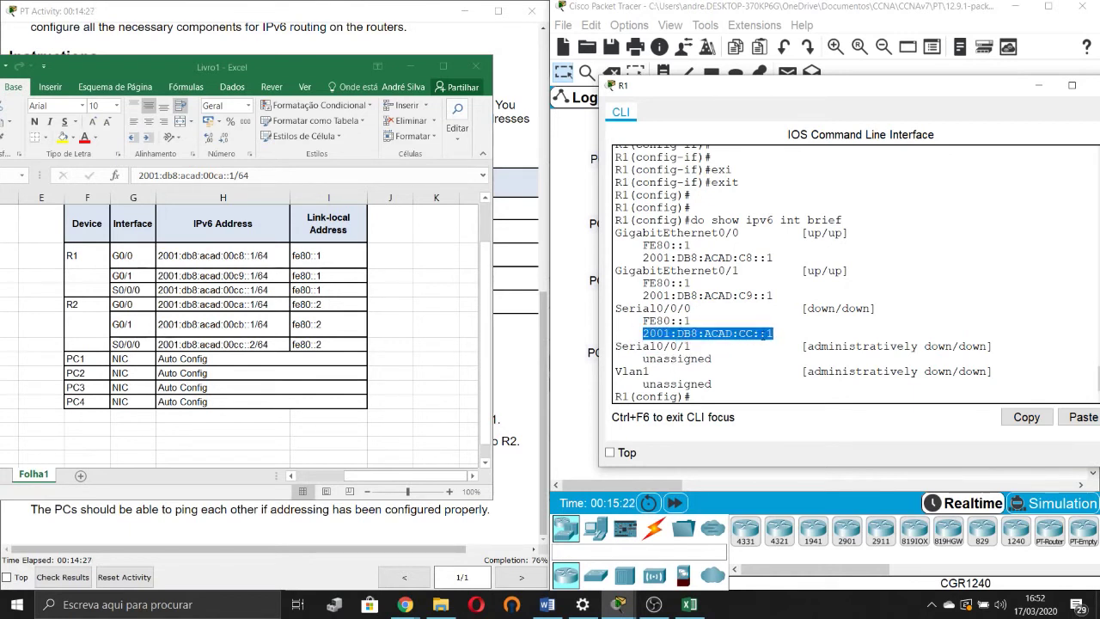
{"action": "left_click_drag", "start_coordinate": [813, 309], "coordinate": [865, 309]}
{"action": "left_click", "coordinate": [868, 310]}
{"action": "left_click_drag", "start_coordinate": [904, 93], "coordinate": [853, 93]}
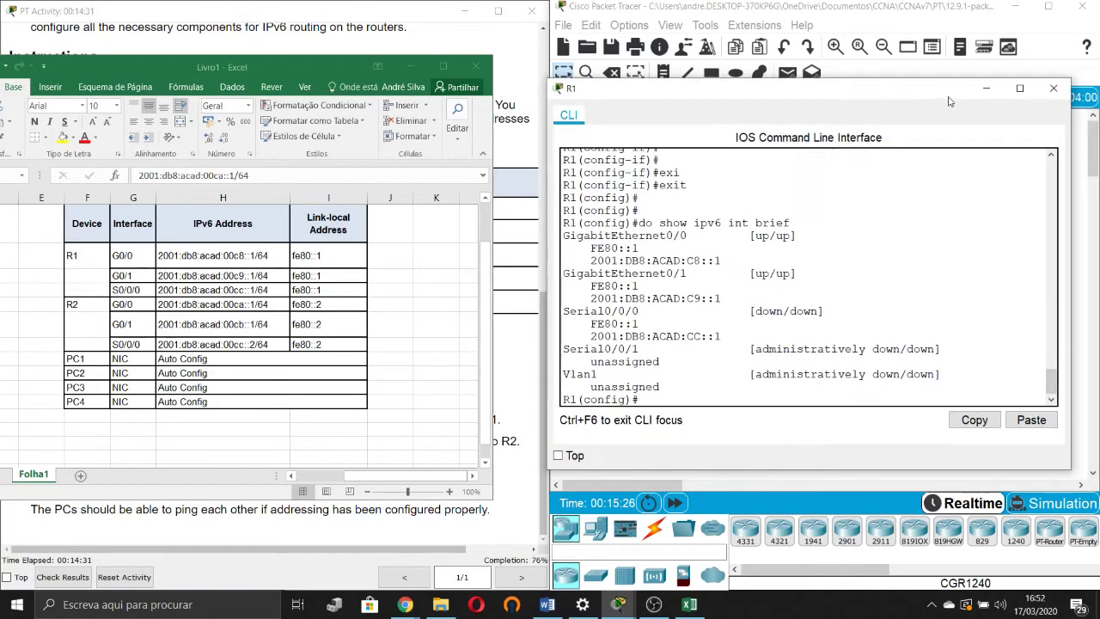
{"action": "left_click", "coordinate": [984, 86]}
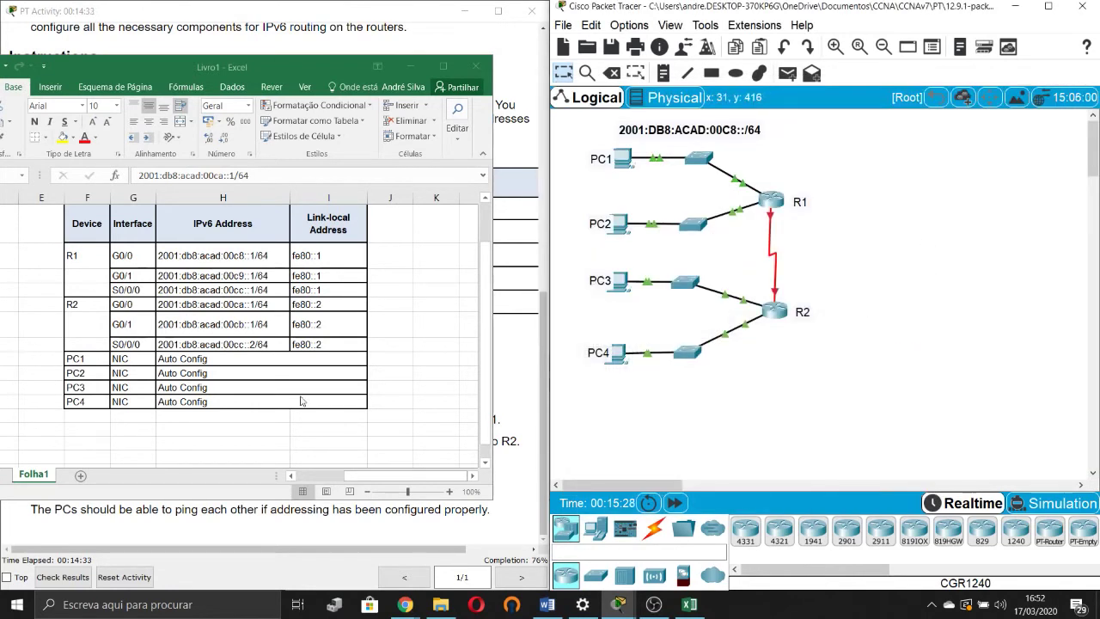
Step: Open R2's command line and enter configuration mode for interface serial 0/0/0
{"action": "left_click", "coordinate": [778, 315]}
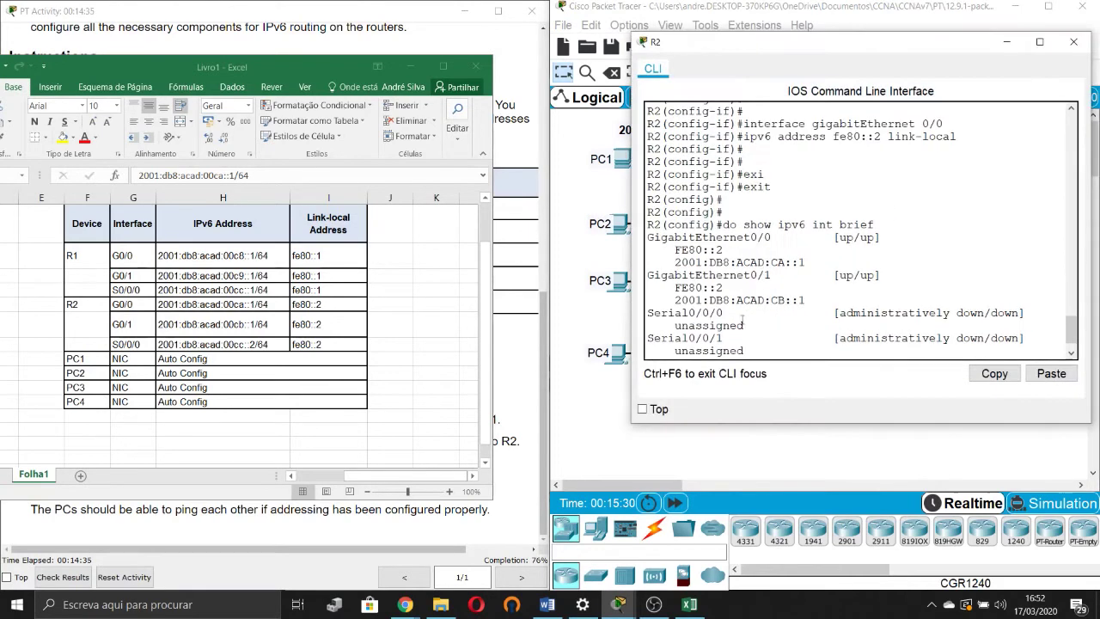
{"action": "key", "text": "Return"}
{"action": "key", "text": "Return"}
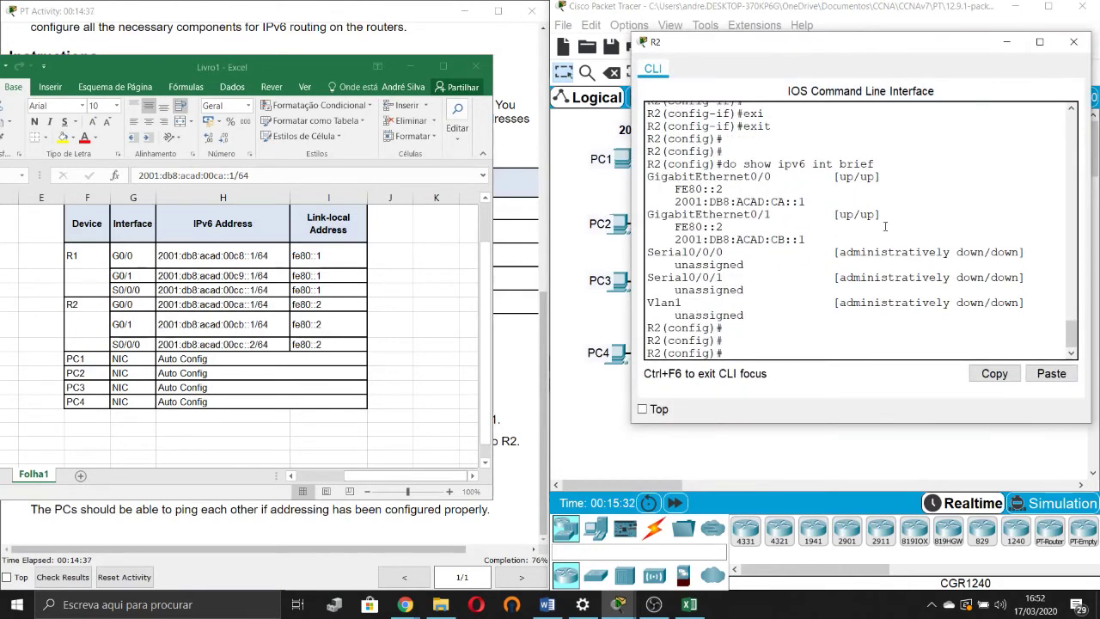
{"action": "type", "text": "int"}
{"action": "key", "text": "Tab"}
{"action": "type", "text": "se"}
{"action": "key", "text": "Tab"}
{"action": "type", "text": "0/0"}
{"action": "key", "text": "Return"}
Step: Assign the IPv6 address 2001:db8:acad:22::2/64 to R2's Serial 0/0/0 interface
{"action": "type", "text": "ipv6 add"}
{"action": "key", "text": "Tab"}
{"action": "type", "text": "2001:db8:acad"}
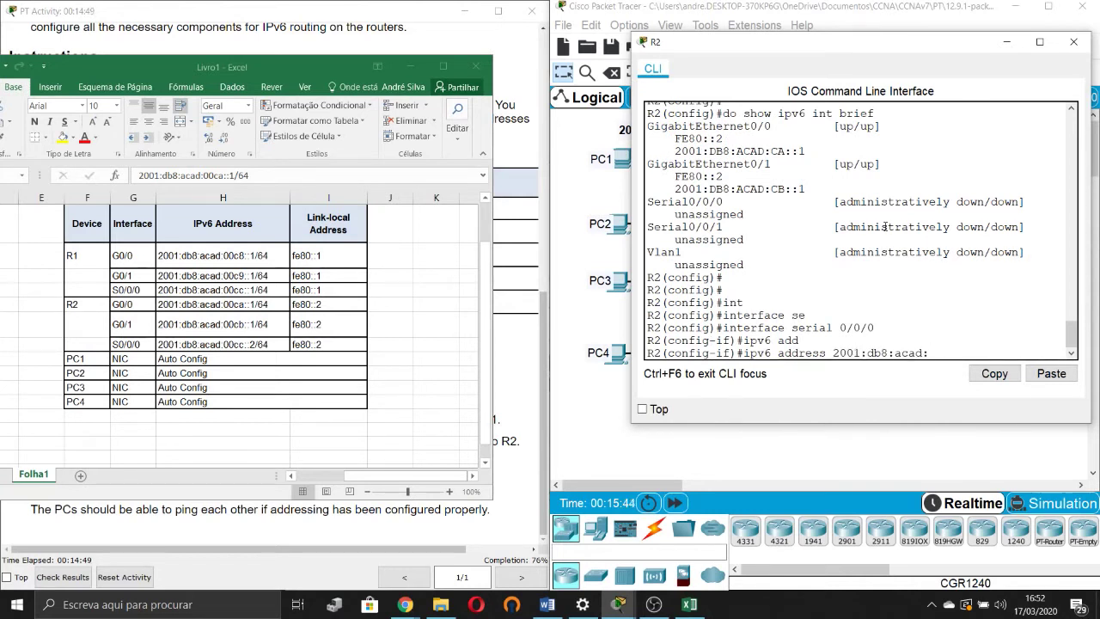
{"action": "type", "text": ":22::2/64"}
{"action": "key", "text": "Return"}
Step: Set the link-local address of R2's Serial 0/0/0 interface to fe80::2
{"action": "type", "text": "ipv6"}
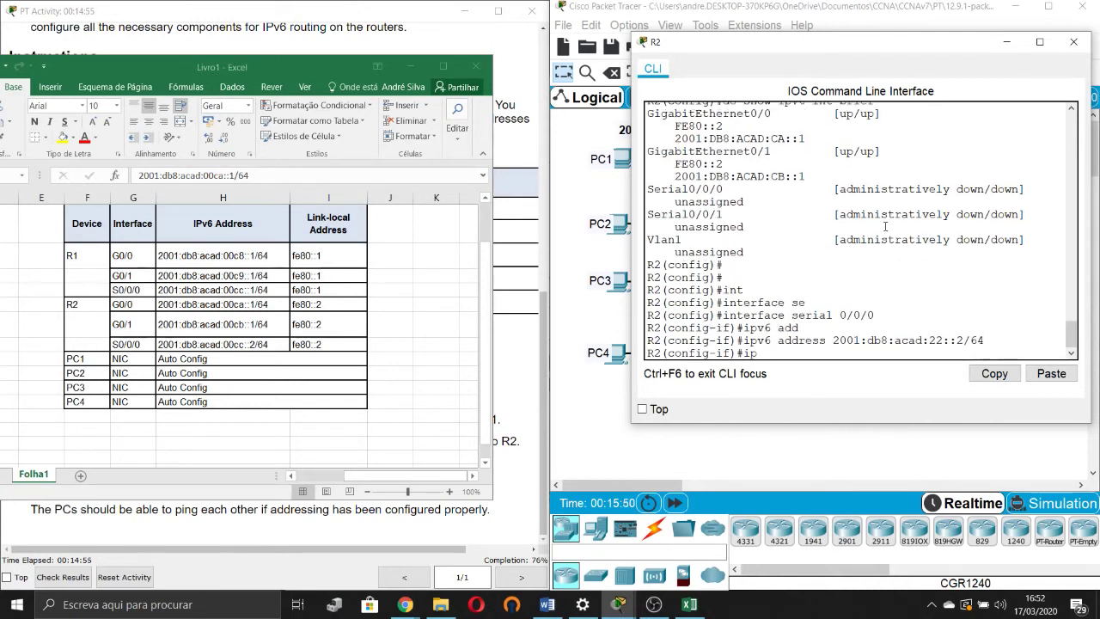
{"action": "key", "text": "Tab"}
{"action": "type", "text": "add"}
{"action": "key", "text": "Tab"}
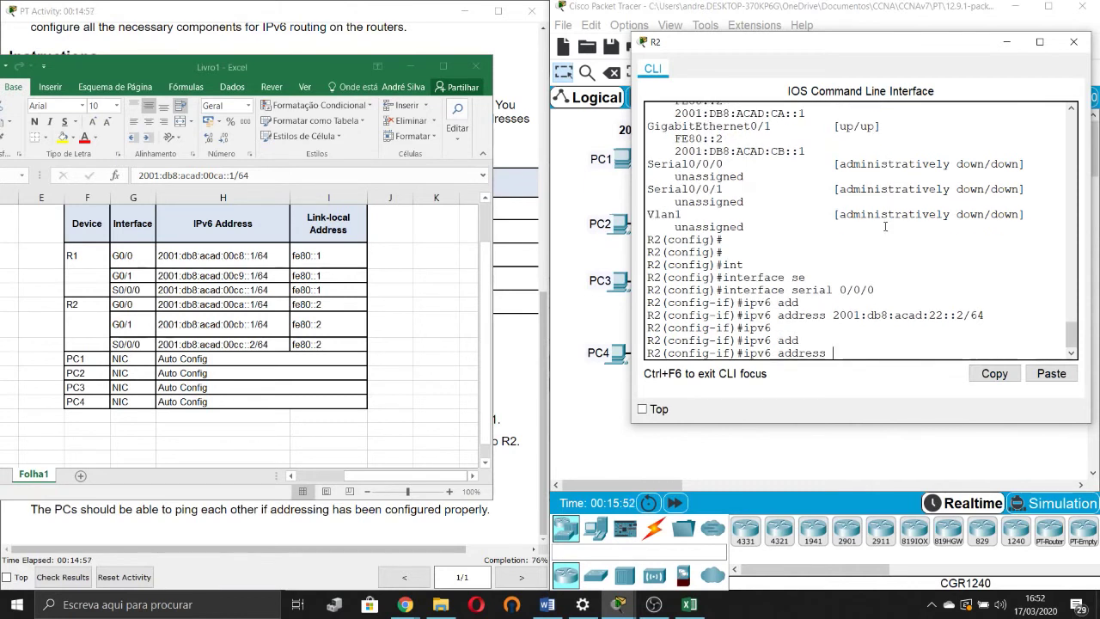
{"action": "type", "text": "fe80::"}
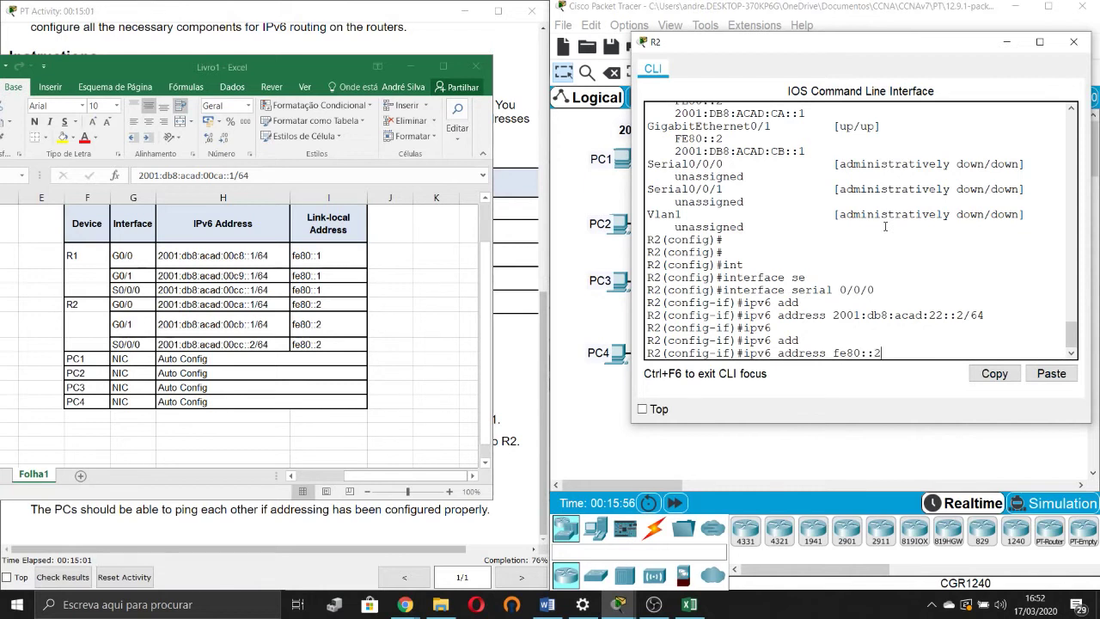
{"action": "type", "text": "2 lin"}
{"action": "key", "text": "Tab"}
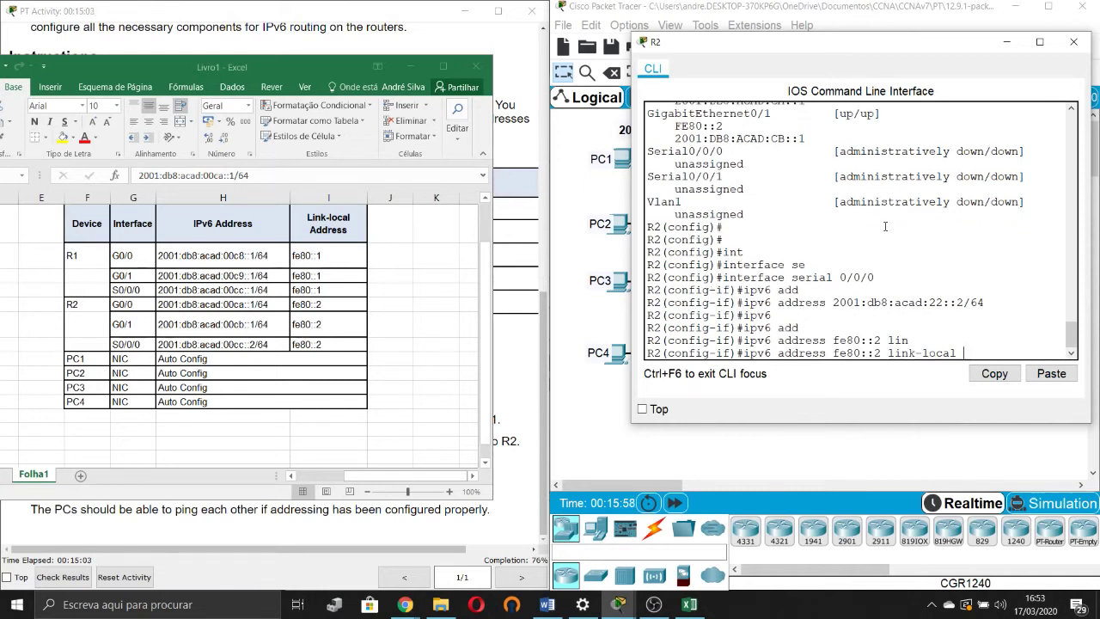
{"action": "key", "text": "Return"}
{"action": "key", "text": "Return"}
{"action": "key", "text": "Return"}
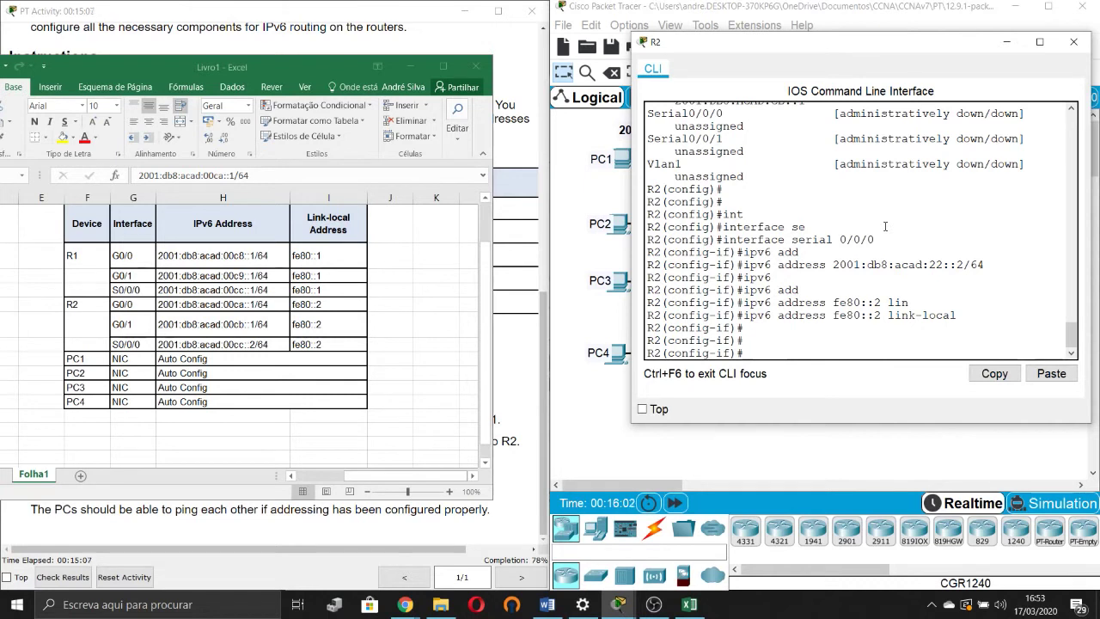
Step: Recall the global IPv6 address command on R2's Serial 0/0/0 and reissue it with 2001:db8:acad:00cc::2/64
{"action": "key", "text": "Up"}
{"action": "key", "text": "Up"}
{"action": "key", "text": "Up"}
{"action": "key", "text": "Up"}
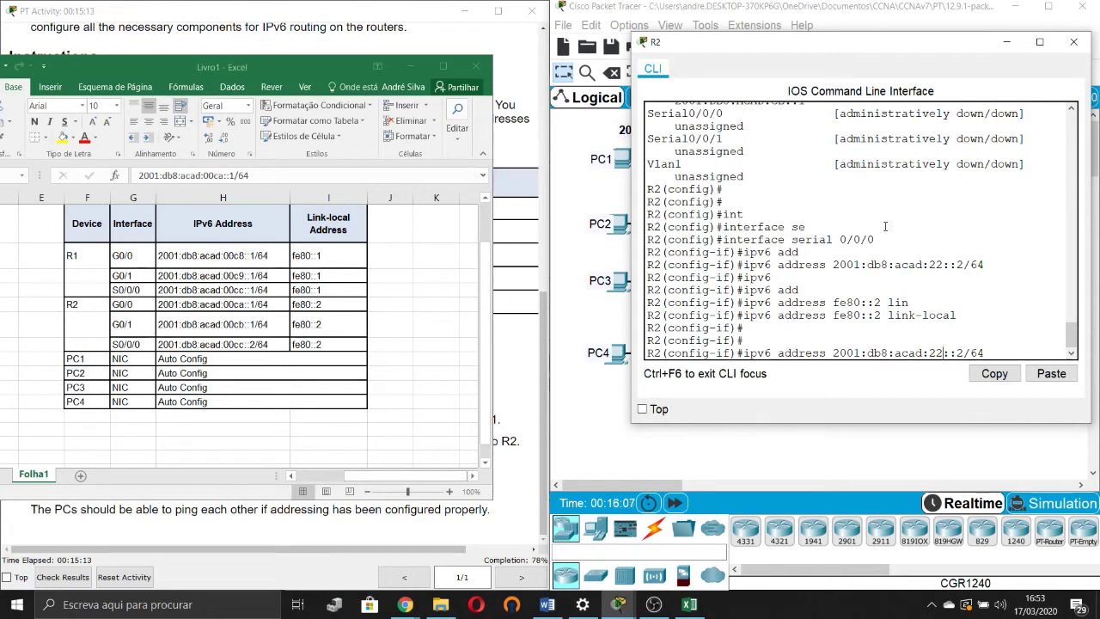
{"action": "key", "text": "BackSpace"}
{"action": "key", "text": "BackSpace"}
{"action": "key", "text": "BackSpace"}
{"action": "key", "text": "BackSpace"}
{"action": "key", "text": "BackSpace"}
{"action": "key", "text": "BackSpace"}
{"action": "key", "text": "BackSpace"}
{"action": "key", "text": "BackSpace"}
{"action": "type", "text": "002::2/64"}
{"action": "key", "text": "Left"}
{"action": "key", "text": "Left"}
{"action": "key", "text": "Left"}
{"action": "key", "text": "Left"}
{"action": "key", "text": "Left"}
{"action": "key", "text": "Left"}
{"action": "key", "text": "Left"}
{"action": "type", "text": "cc"}
{"action": "key", "text": "Delete"}
{"action": "key", "text": "Return"}
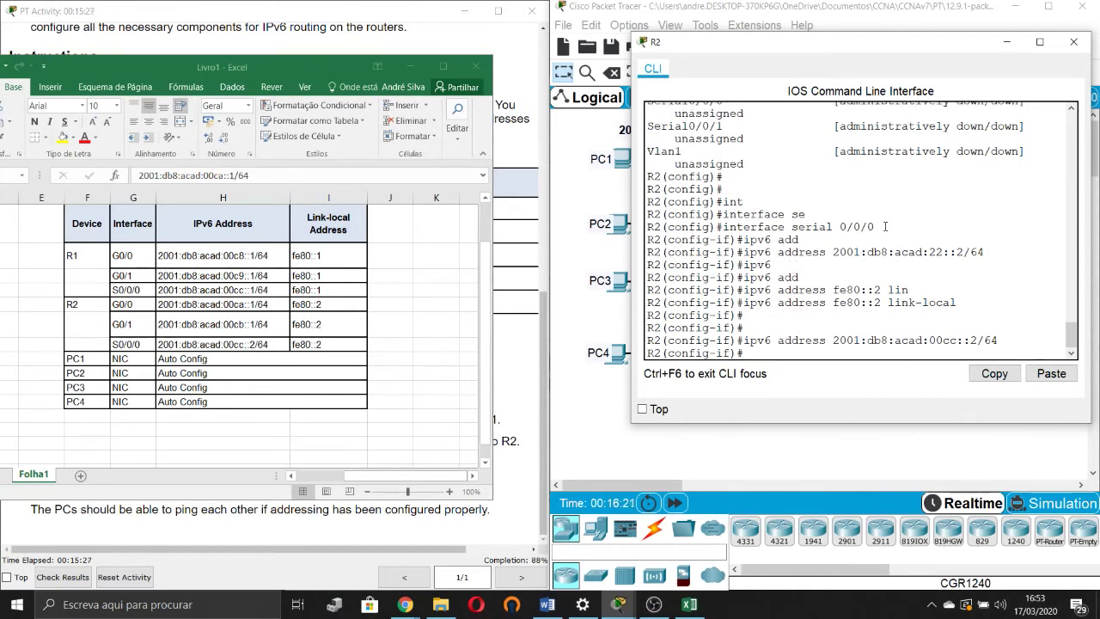
Step: Enable R2's Serial 0/0/0 interface with no shutdown
{"action": "key", "text": "Return"}
{"action": "key", "text": "Return"}
{"action": "type", "text": "no shu"}
{"action": "key", "text": "Tab"}
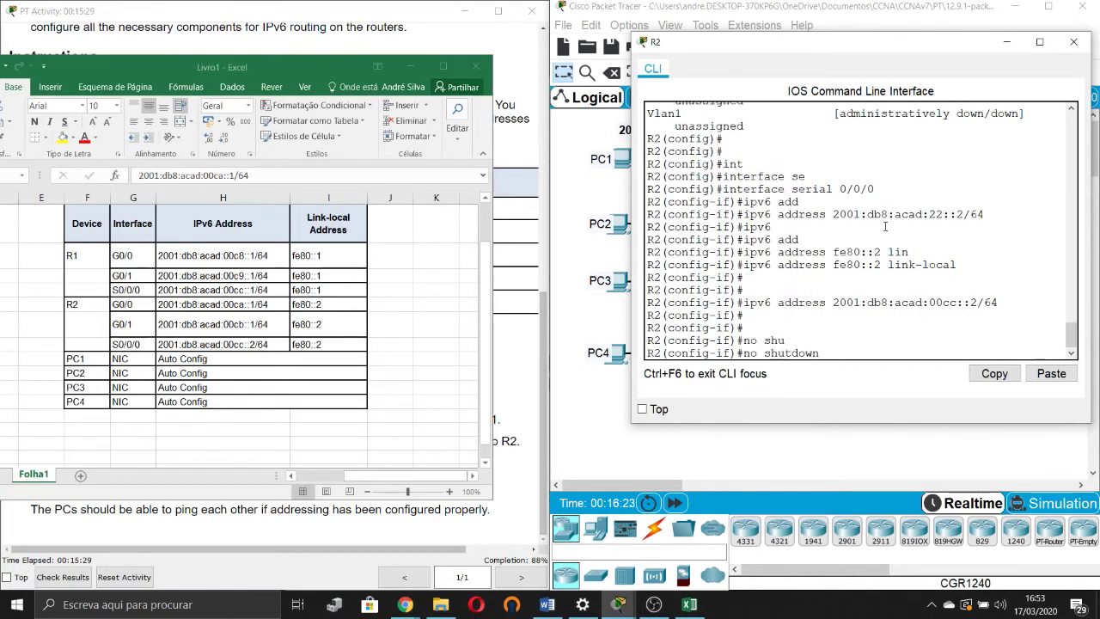
{"action": "key", "text": "Return"}
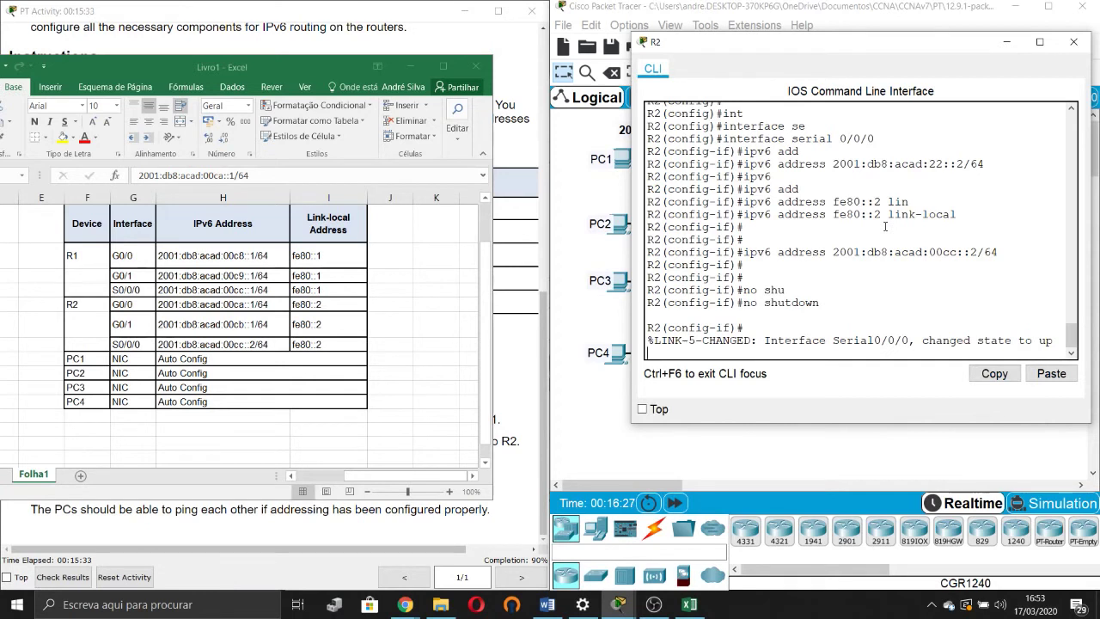
Step: Run do show ipv6 int brief on R2 and check the addresses assigned to Serial 0/0/0
{"action": "key", "text": "Return"}
{"action": "key", "text": "Return"}
{"action": "type", "text": "do show ipv6 int brief"}
{"action": "key", "text": "Return"}
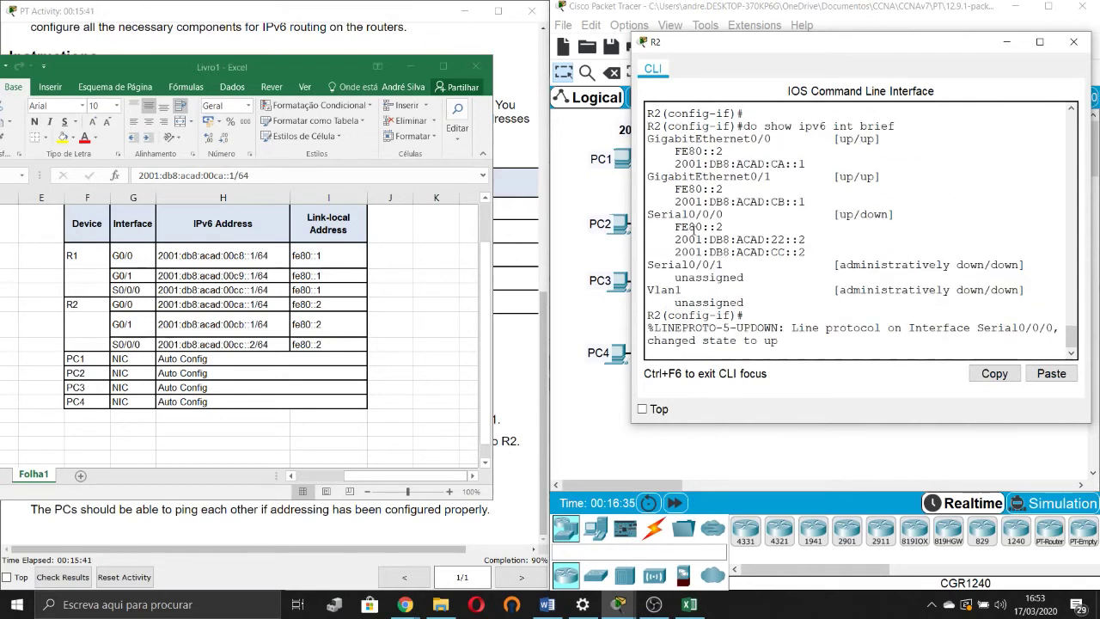
Step: Remove the IPv6 address 2001:db8:acad:22::2/64 from R2's Serial 0/0/0 interface with the no form of the command
{"action": "key", "text": "Return"}
{"action": "key", "text": "Return"}
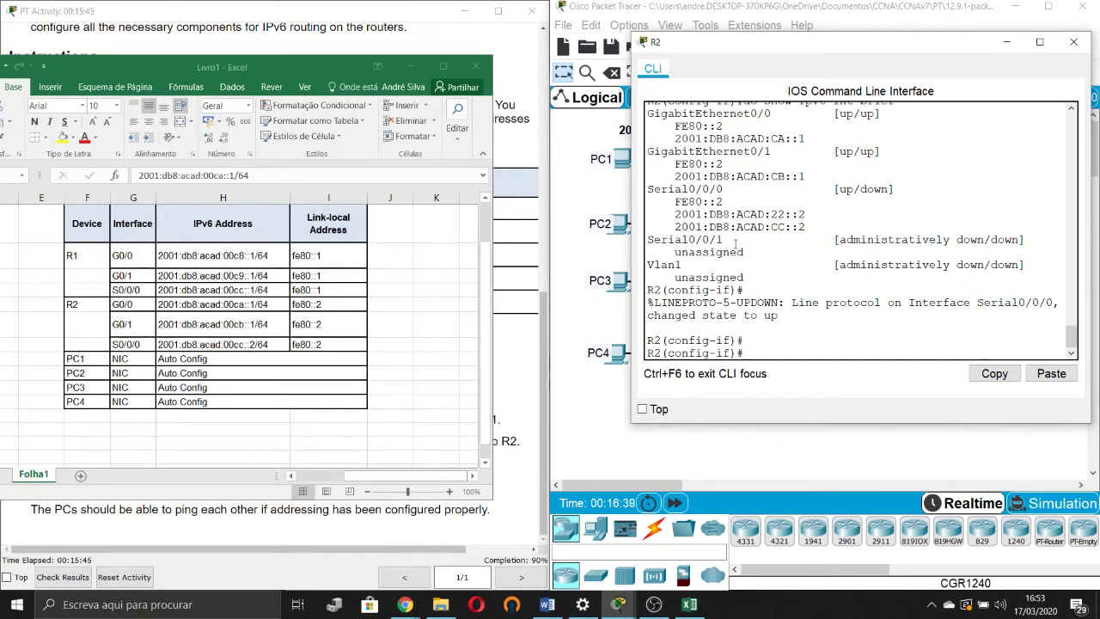
{"action": "key", "text": "Up"}
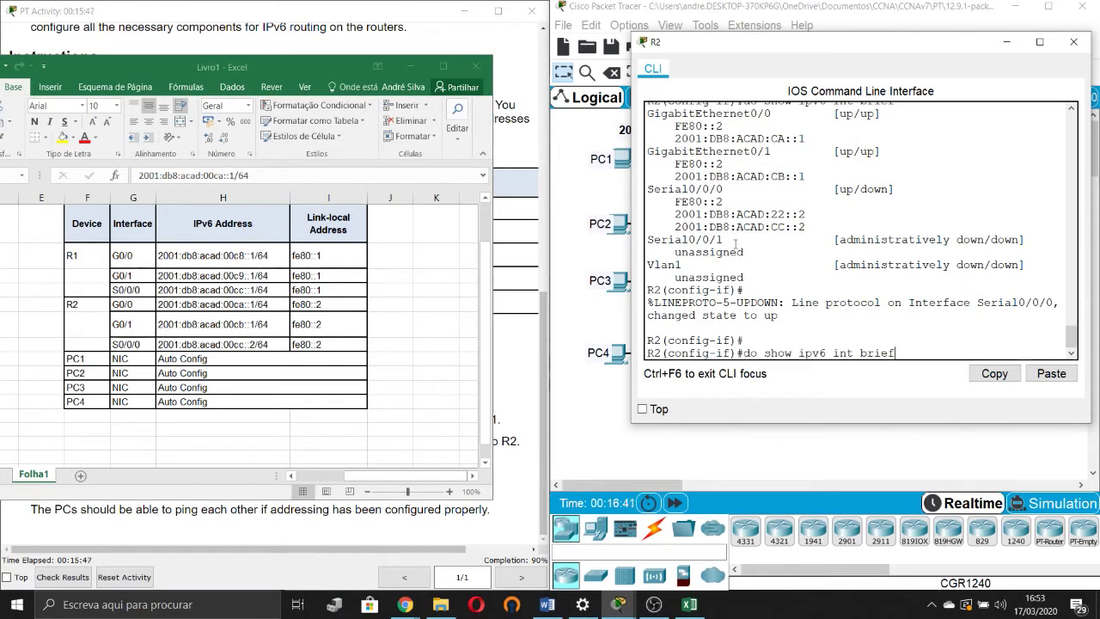
{"action": "key", "text": "Up"}
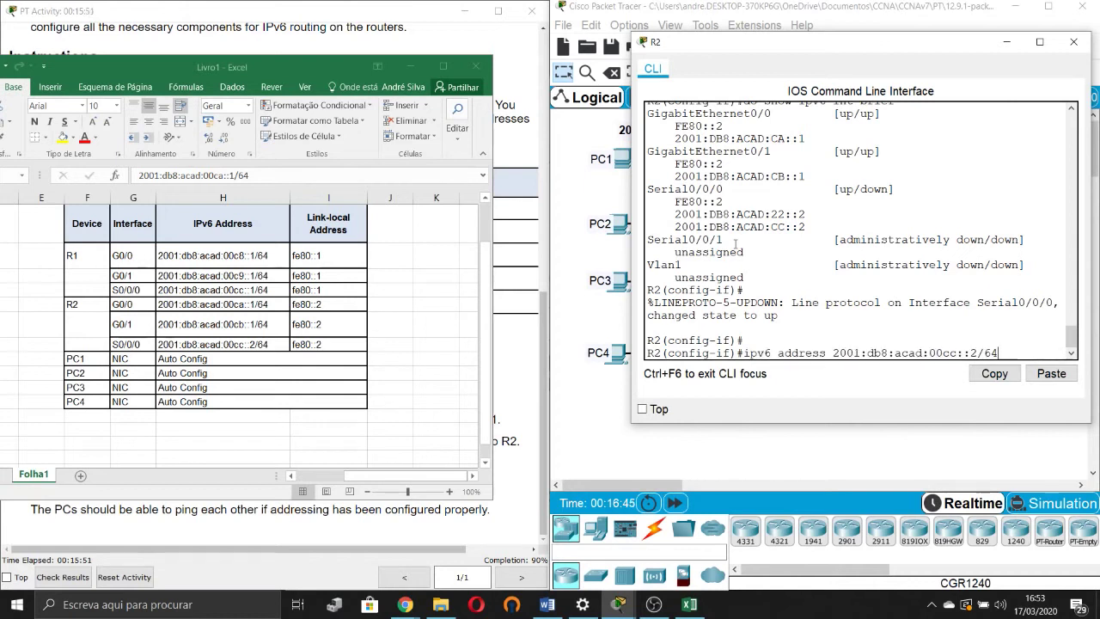
{"action": "key", "text": "Left"}
{"action": "key", "text": "Left"}
{"action": "key", "text": "Left"}
{"action": "key", "text": "Left"}
{"action": "key", "text": "BackSpace"}
{"action": "key", "text": "BackSpace"}
{"action": "key", "text": "BackSpace"}
{"action": "key", "text": "BackSpace"}
{"action": "type", "text": "22"}
{"action": "type", "text": "no"}
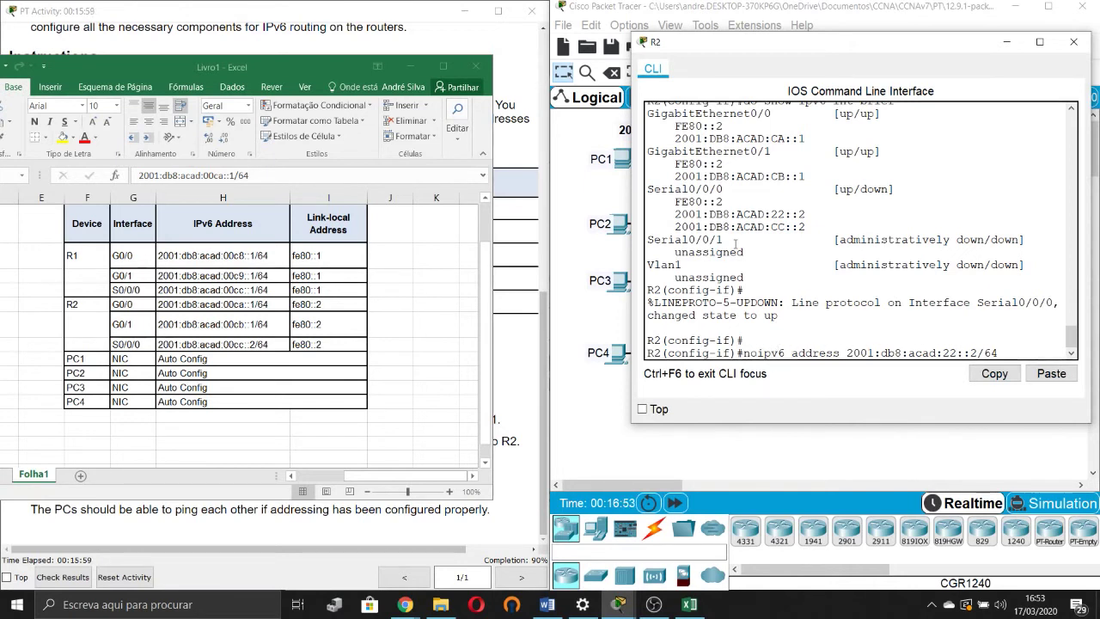
{"action": "key", "text": "Return"}
{"action": "key", "text": "Return"}
{"action": "key", "text": "Return"}
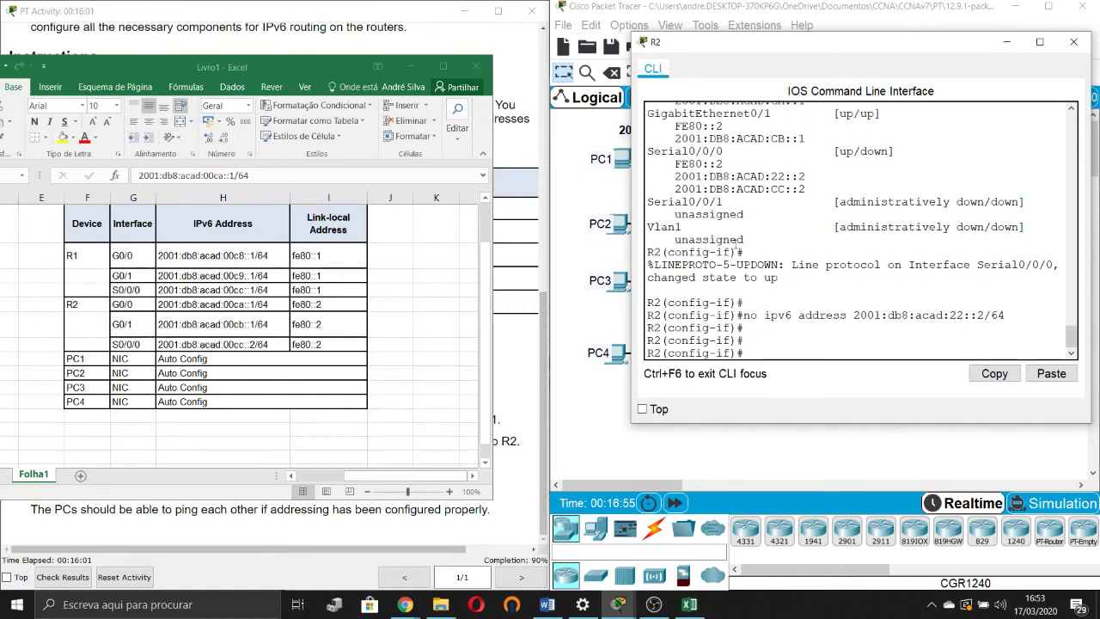
Step: Run do show ipv6 int brief on R2 again, check Serial 0/0/0's global address, and minimize R2's window
{"action": "type", "text": "do show ipv6 int brief"}
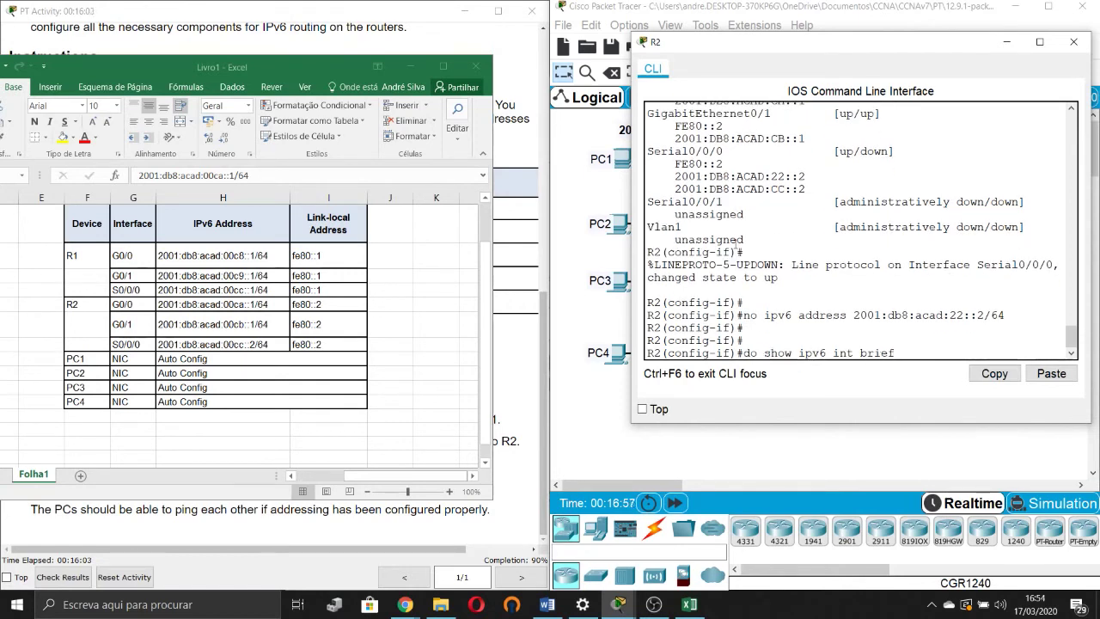
{"action": "key", "text": "Return"}
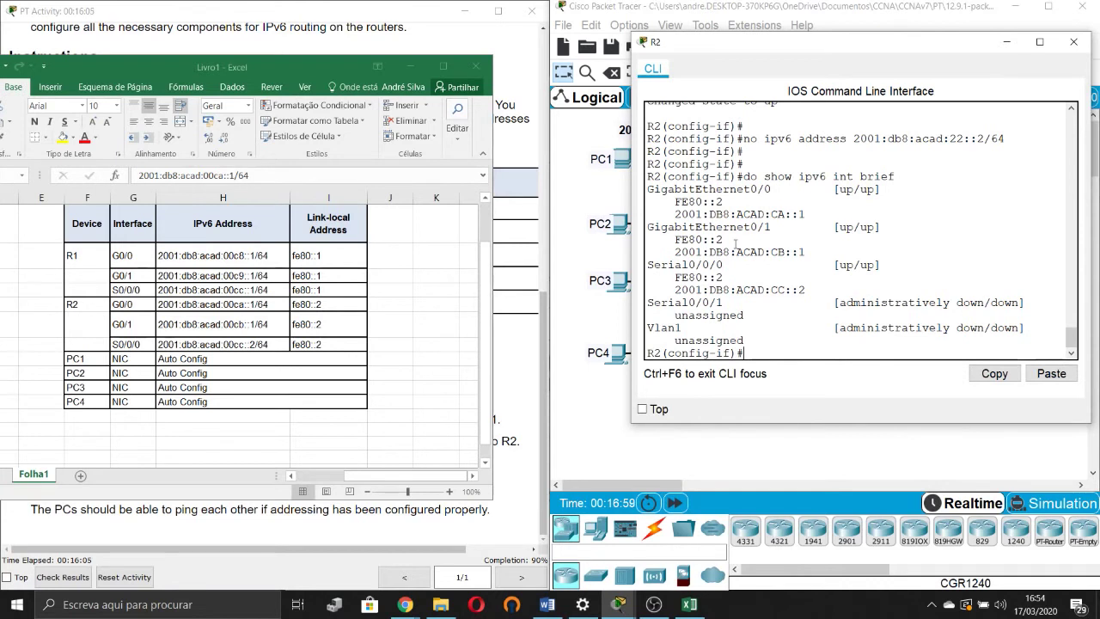
{"action": "left_click_drag", "start_coordinate": [686, 278], "coordinate": [808, 291]}
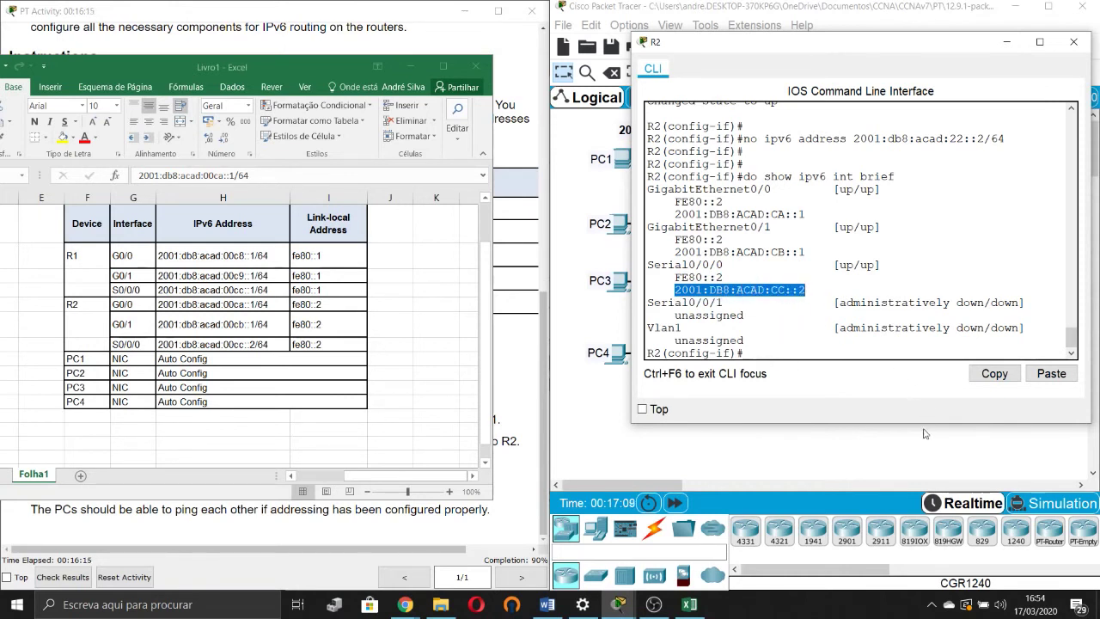
{"action": "key", "text": "ctrl+c"}
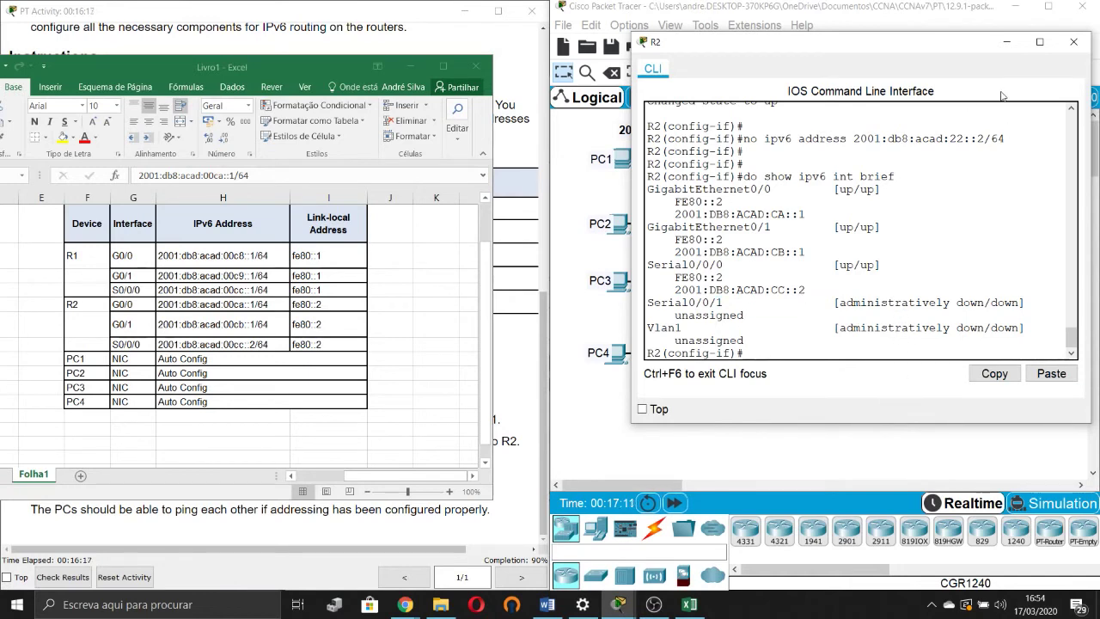
{"action": "left_click", "coordinate": [1007, 41]}
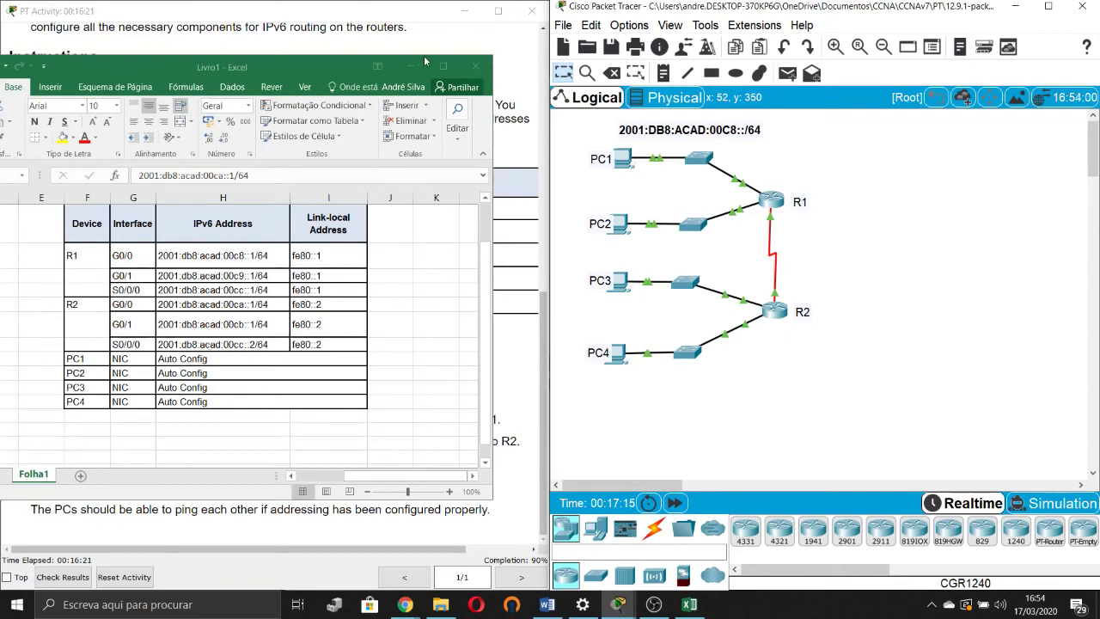
Step: Bring the activity instructions forward and set PC1's IPv6 configuration to Auto Config
{"action": "left_click", "coordinate": [399, 27]}
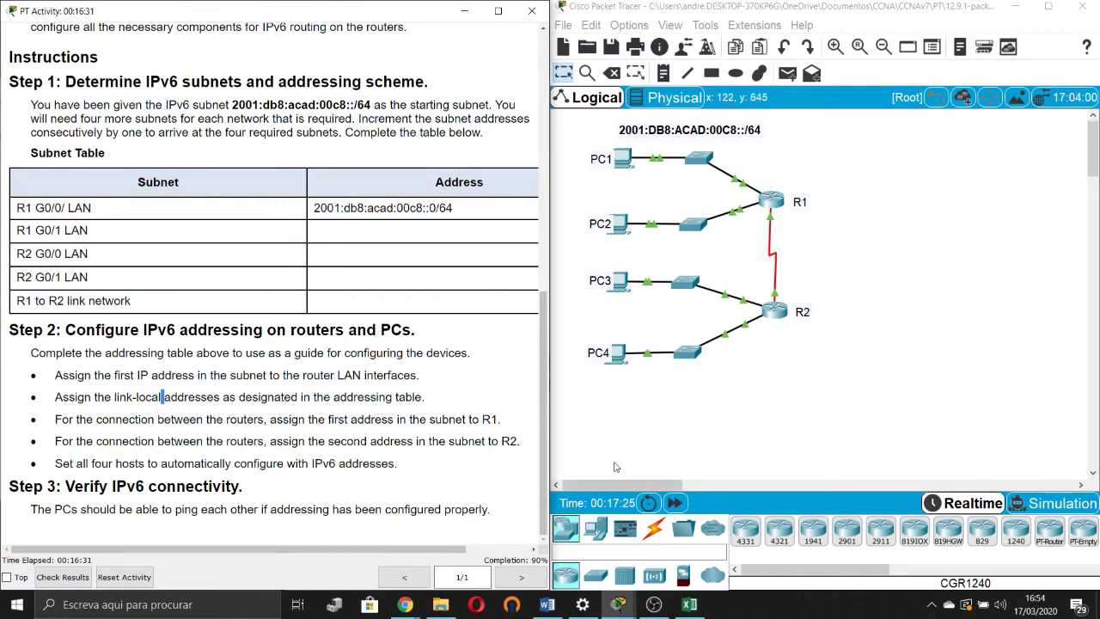
{"action": "left_click", "coordinate": [631, 293]}
{"action": "left_click", "coordinate": [620, 160]}
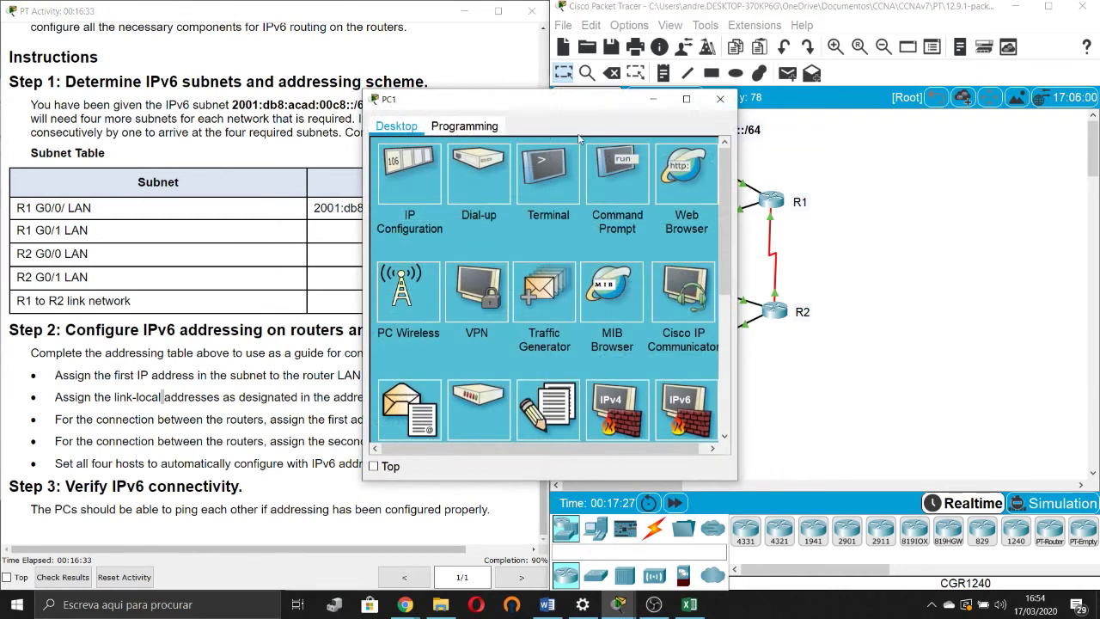
{"action": "left_click_drag", "start_coordinate": [551, 108], "coordinate": [755, 113]}
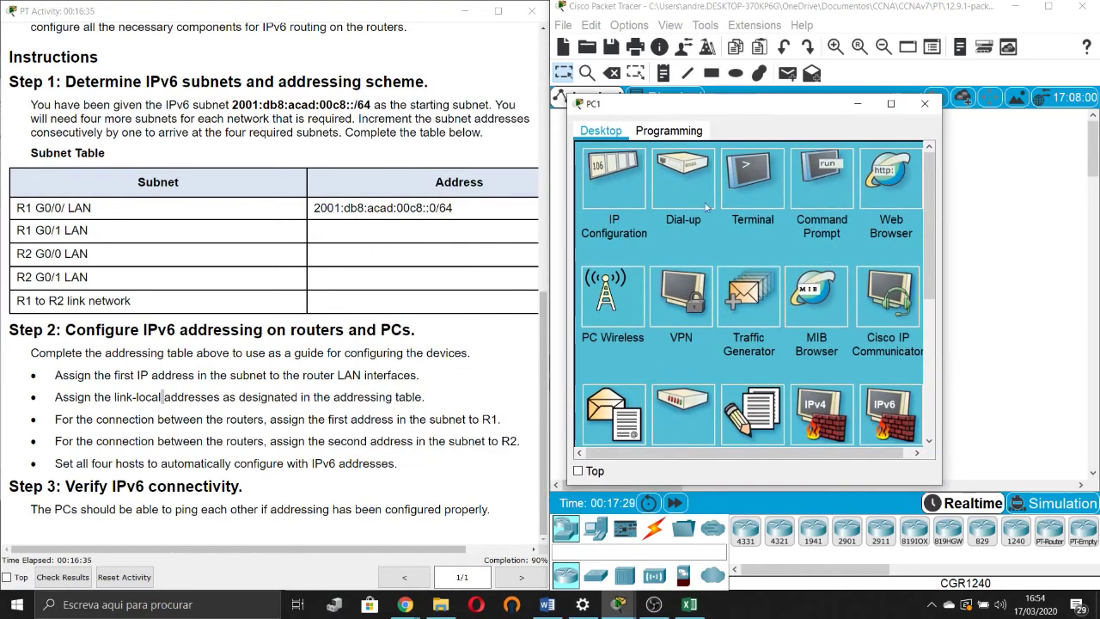
{"action": "left_click", "coordinate": [637, 169]}
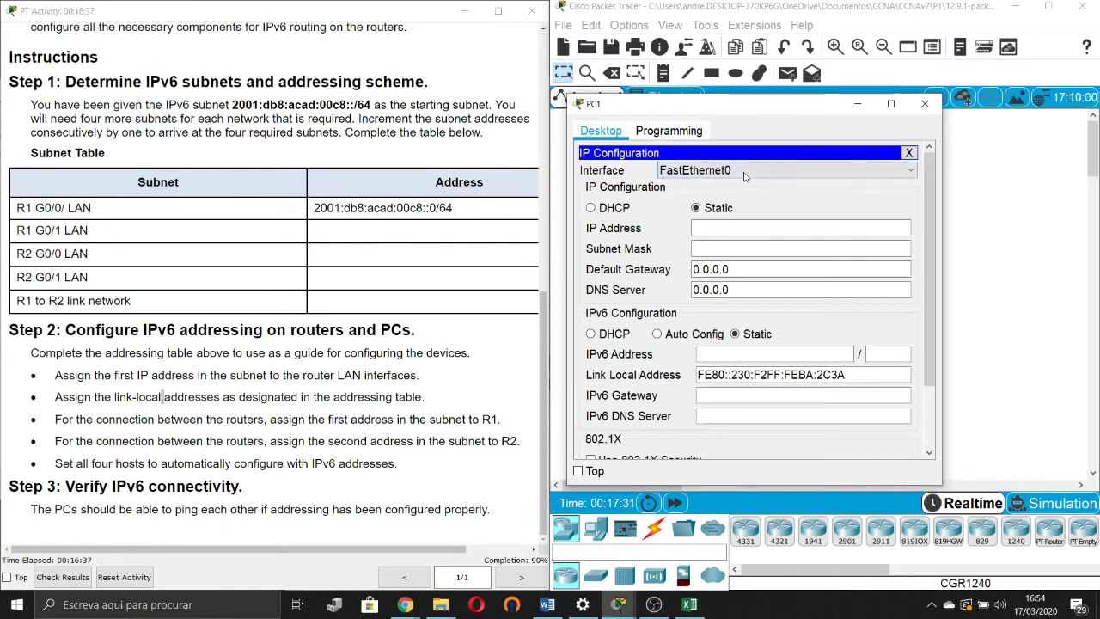
{"action": "left_click_drag", "start_coordinate": [772, 112], "coordinate": [769, 74]}
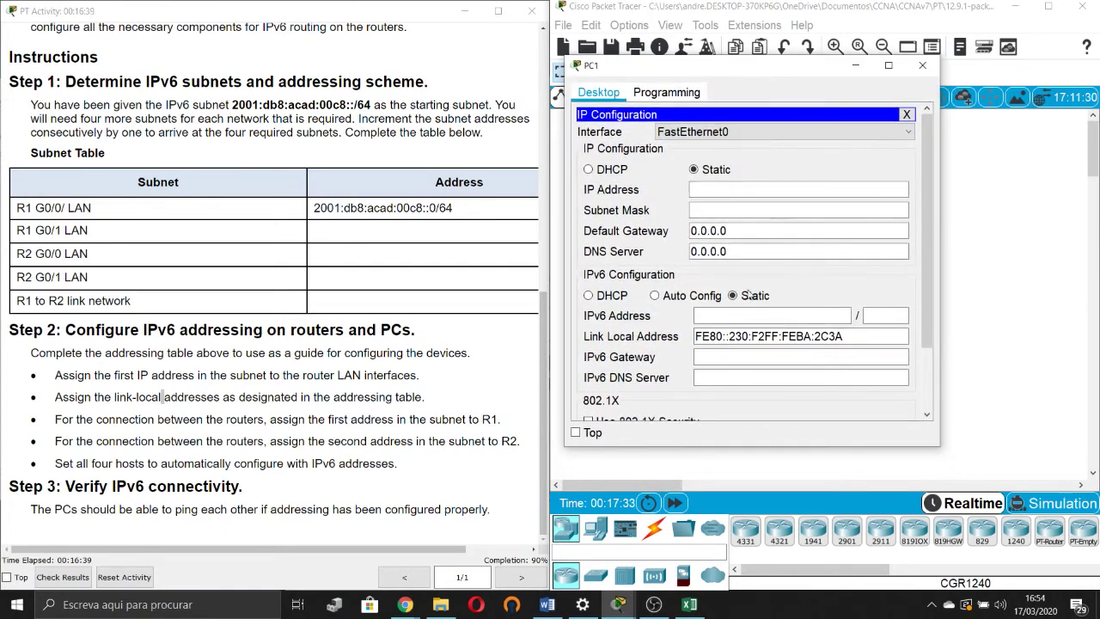
{"action": "scroll", "coordinate": [722, 395], "scroll_direction": "down", "scroll_amount": 3}
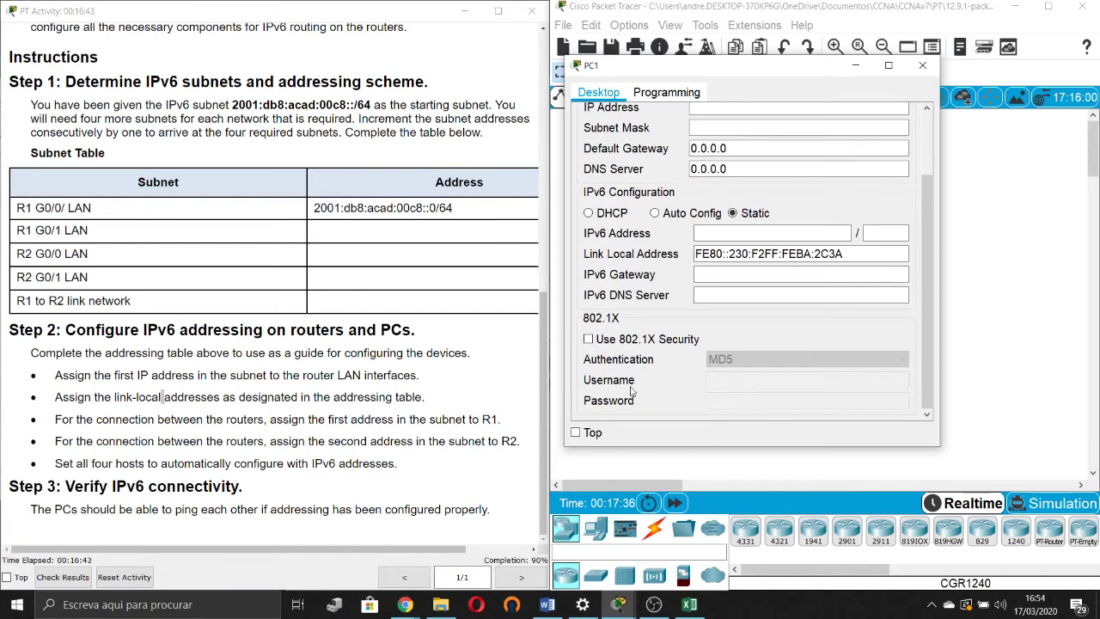
{"action": "left_click", "coordinate": [683, 215]}
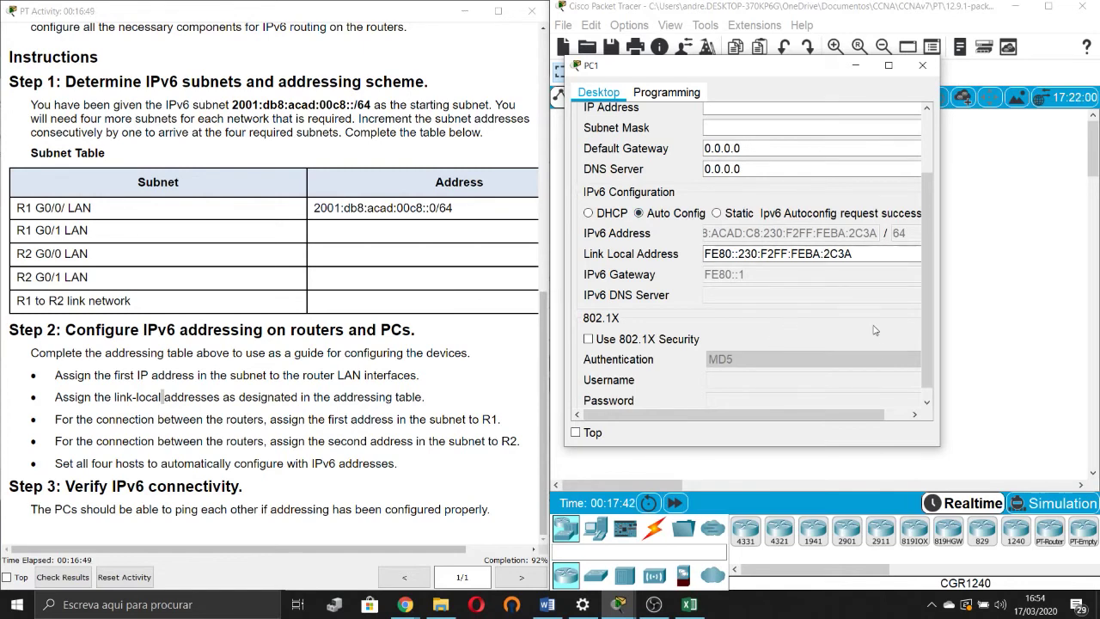
{"action": "left_click", "coordinate": [923, 65]}
Step: Set PC2's IPv6 configuration to Auto Config and close its window
{"action": "left_click", "coordinate": [615, 225]}
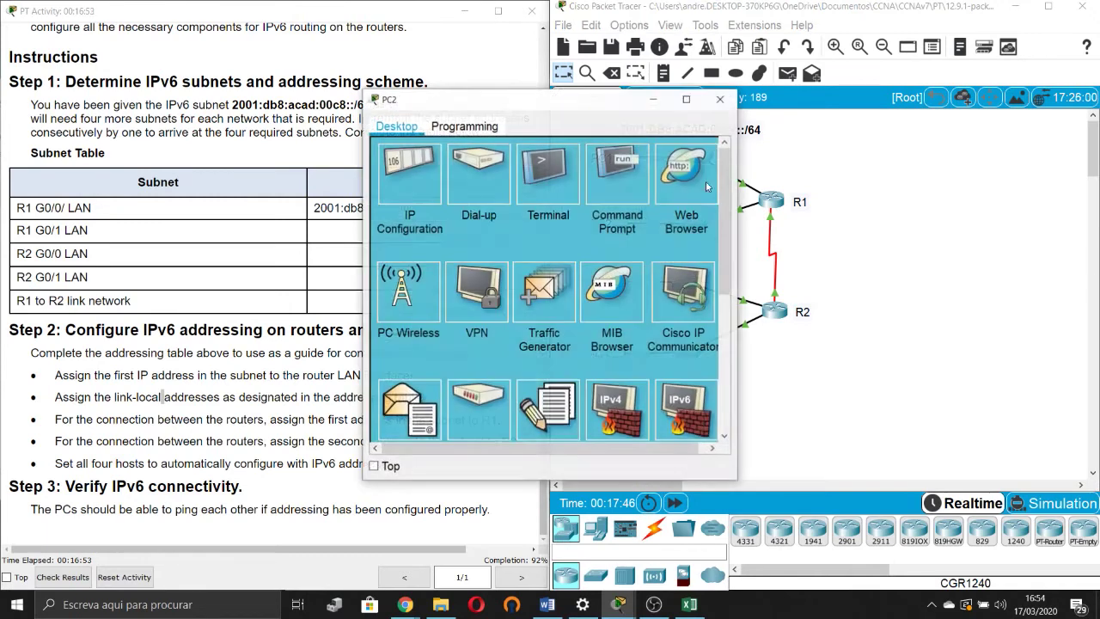
{"action": "left_click", "coordinate": [421, 178]}
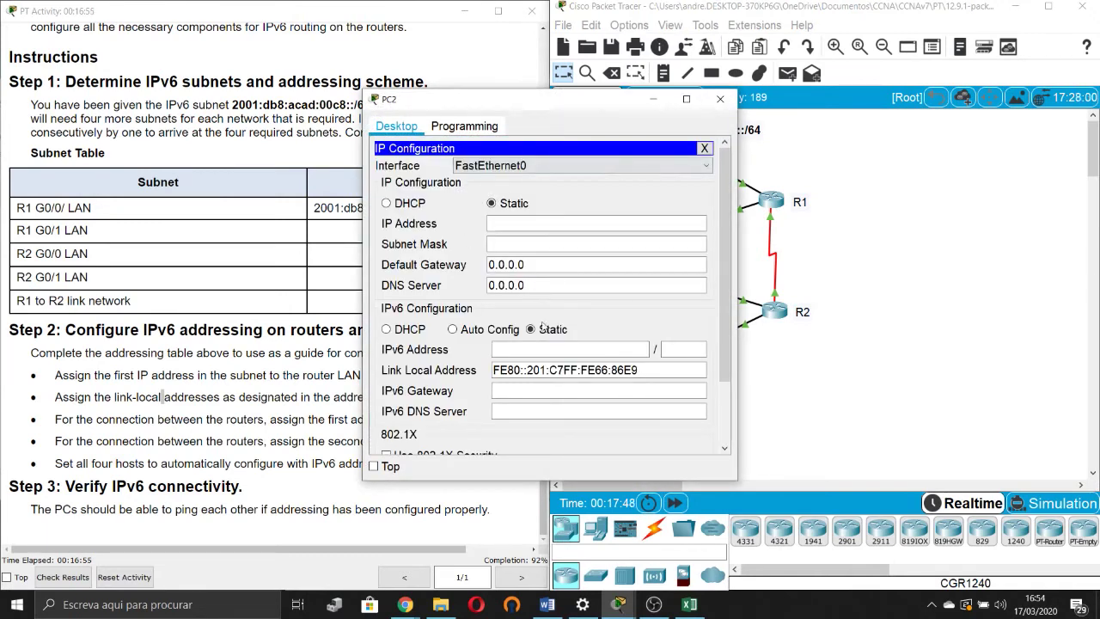
{"action": "scroll", "coordinate": [472, 228], "scroll_direction": "down", "scroll_amount": 3}
{"action": "left_click", "coordinate": [493, 251]}
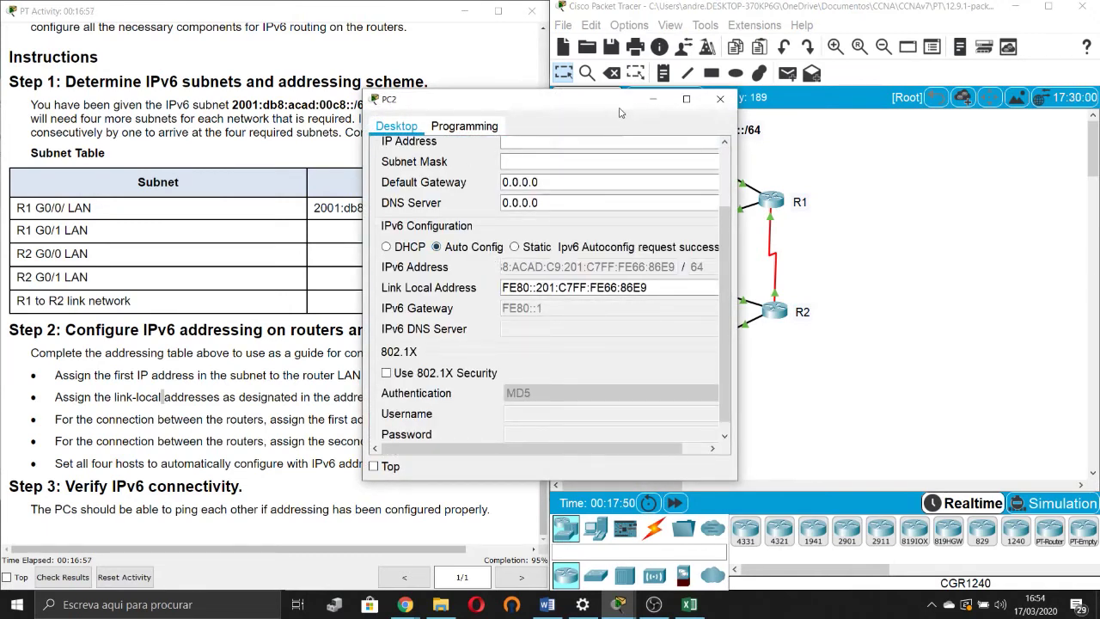
{"action": "left_click_drag", "start_coordinate": [620, 105], "coordinate": [741, 102]}
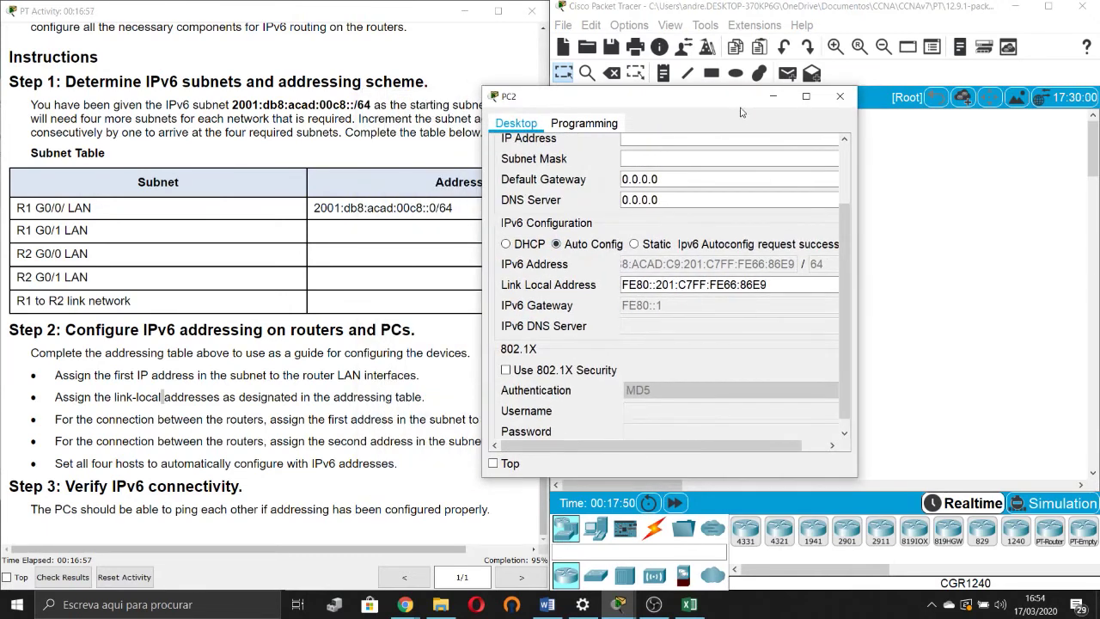
{"action": "left_click", "coordinate": [839, 100]}
Step: Set PC3's IPv6 configuration to Auto Config and close its window
{"action": "left_click", "coordinate": [621, 281]}
{"action": "left_click", "coordinate": [393, 162]}
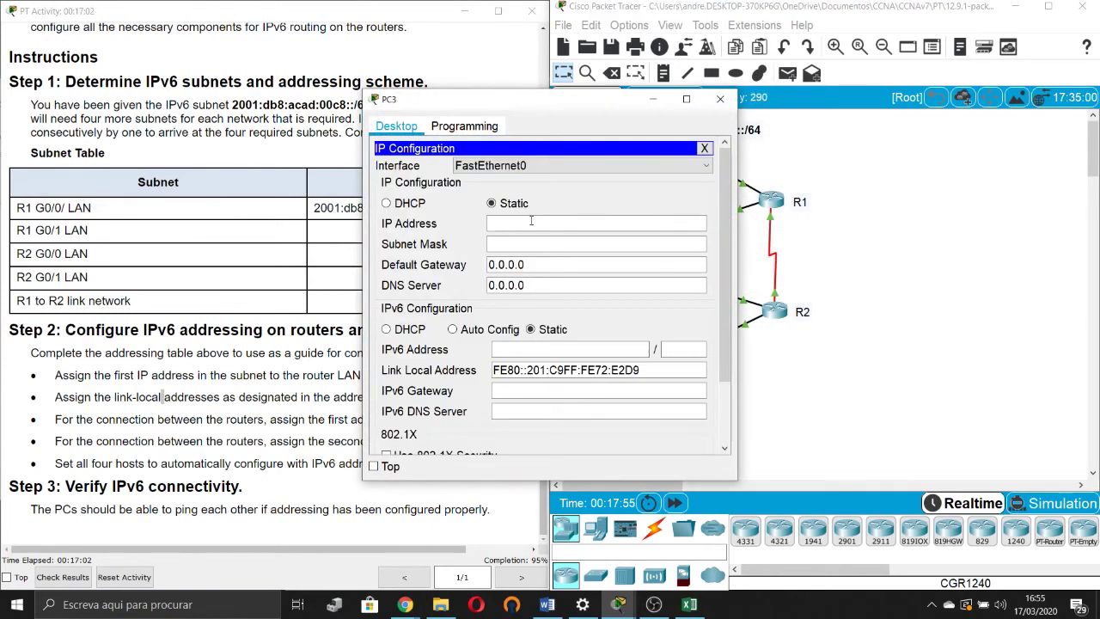
{"action": "left_click", "coordinate": [496, 332]}
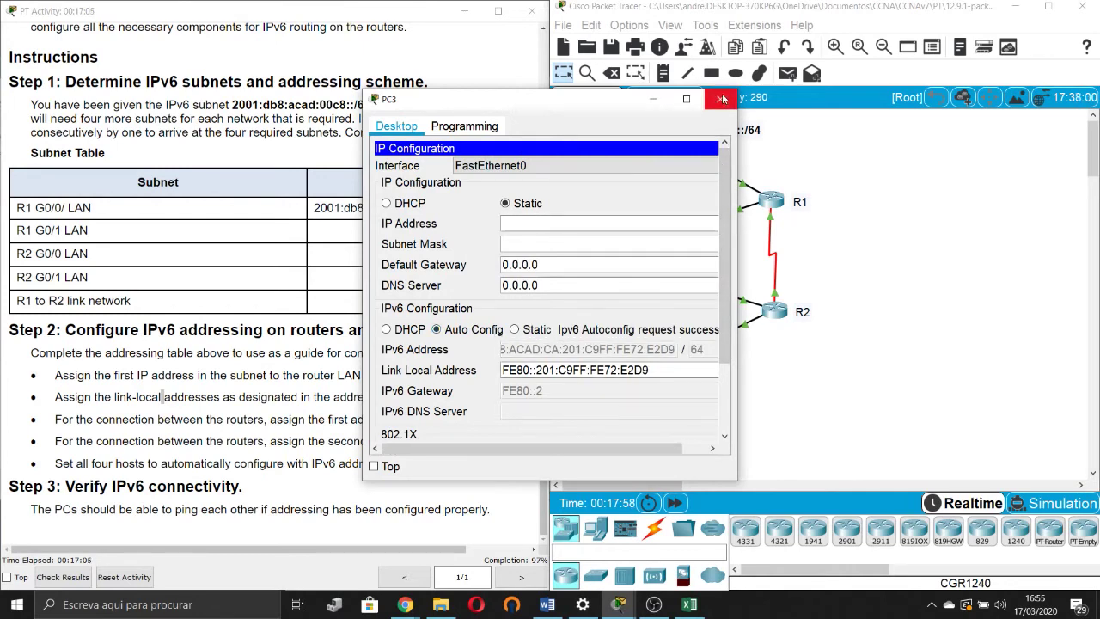
{"action": "left_click", "coordinate": [721, 99]}
Step: Set PC4's IPv6 configuration to Auto Config and close its window
{"action": "left_click", "coordinate": [618, 353]}
{"action": "left_click", "coordinate": [395, 162]}
{"action": "left_click", "coordinate": [453, 329]}
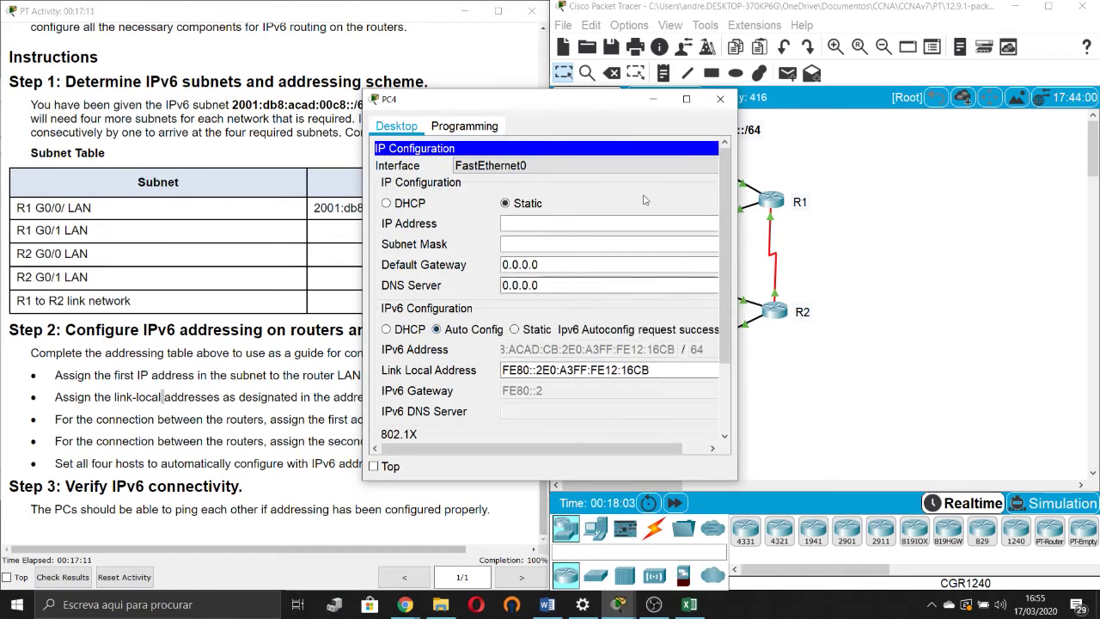
{"action": "left_click", "coordinate": [721, 99]}
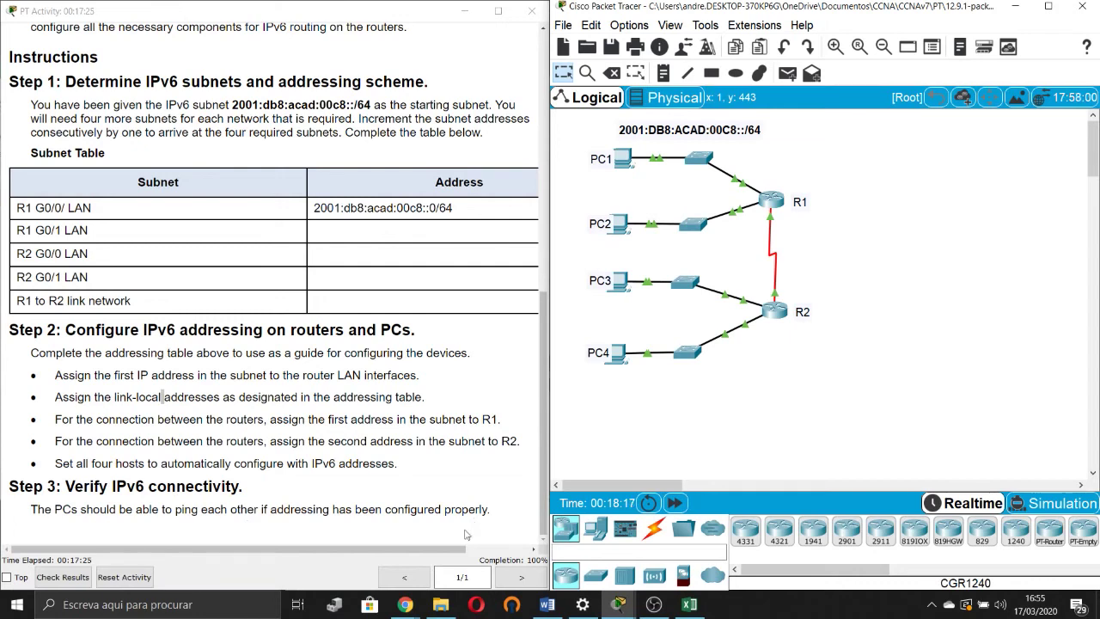
Step: Open PC1's Command Prompt and place PC2's IP Configuration beside it to read PC2's IPv6 address
{"action": "left_click", "coordinate": [619, 158]}
{"action": "left_click_drag", "start_coordinate": [583, 103], "coordinate": [302, 105]}
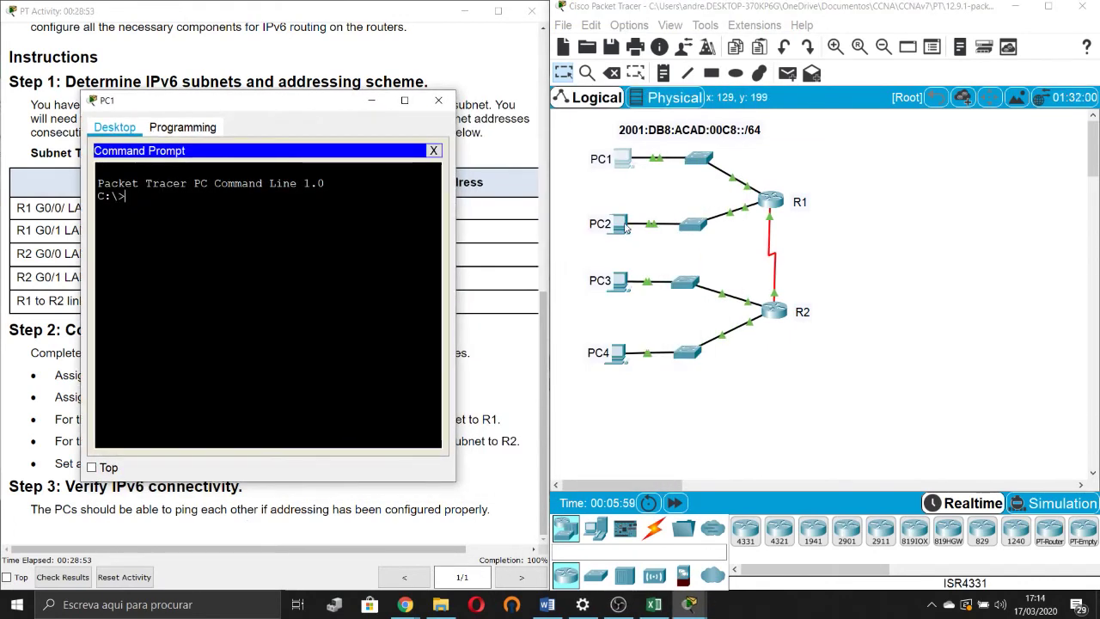
{"action": "left_click", "coordinate": [626, 226]}
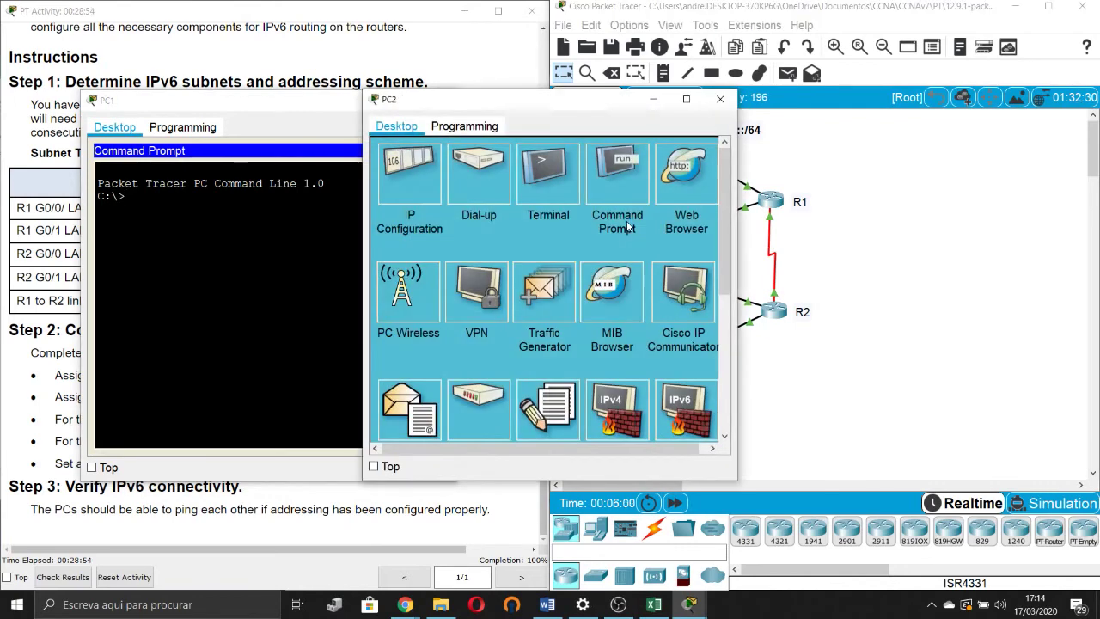
{"action": "left_click_drag", "start_coordinate": [530, 99], "coordinate": [793, 80]}
{"action": "left_click", "coordinate": [698, 139]}
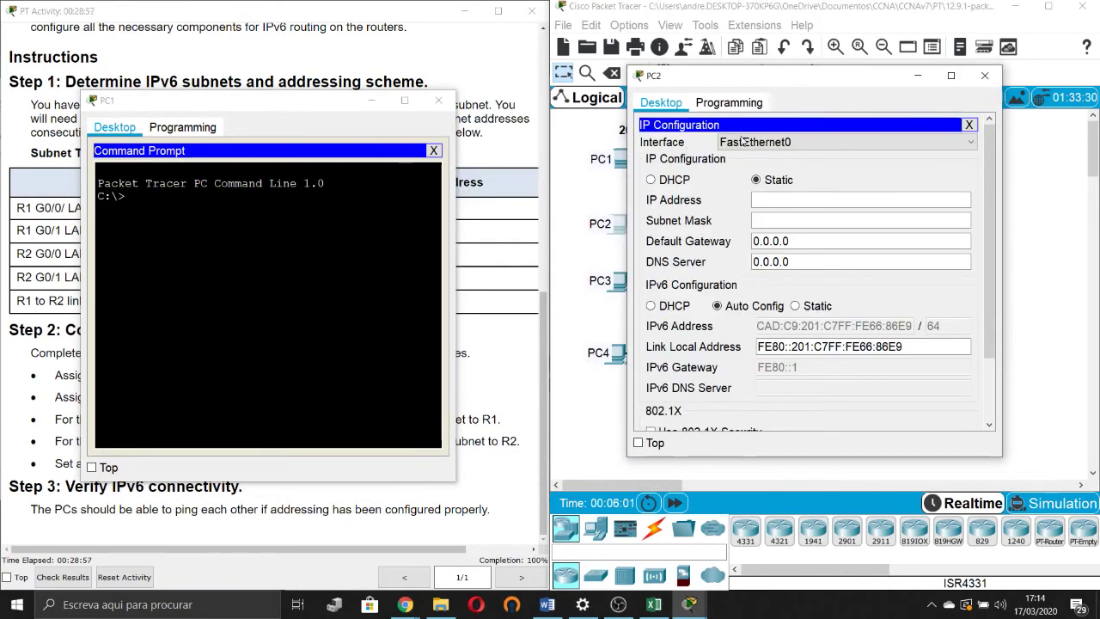
Step: Ping PC2 from PC1's Command Prompt at 2001:db8:acad:c9:201:c7ff:fe66:86e9
{"action": "left_click", "coordinate": [124, 196]}
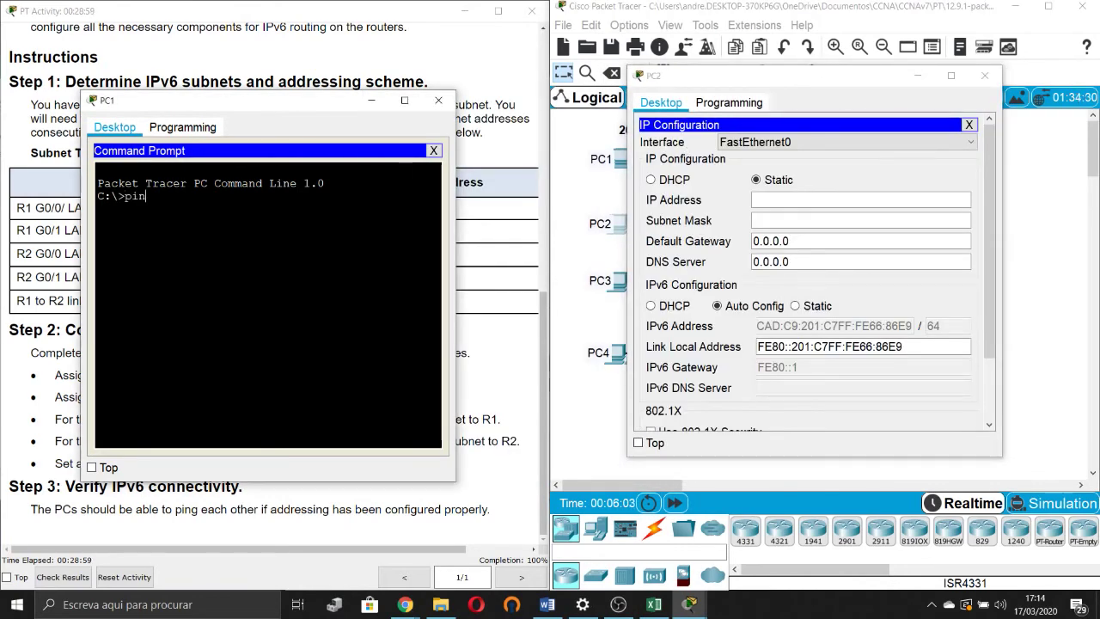
{"action": "type", "text": "ping 2001:db8:"}
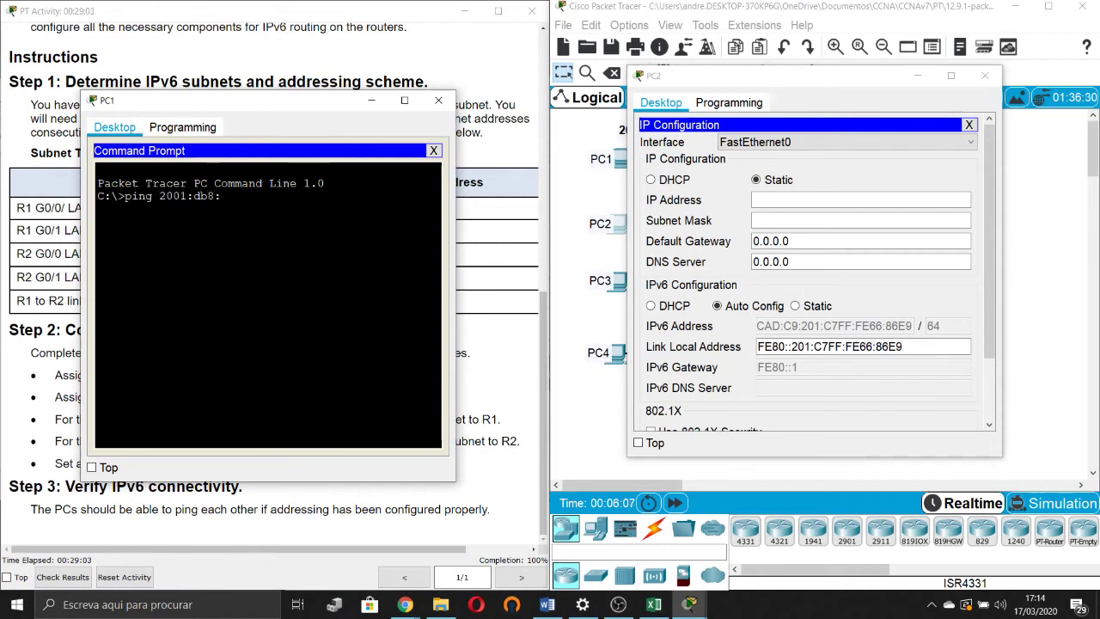
{"action": "type", "text": "acad:c9"}
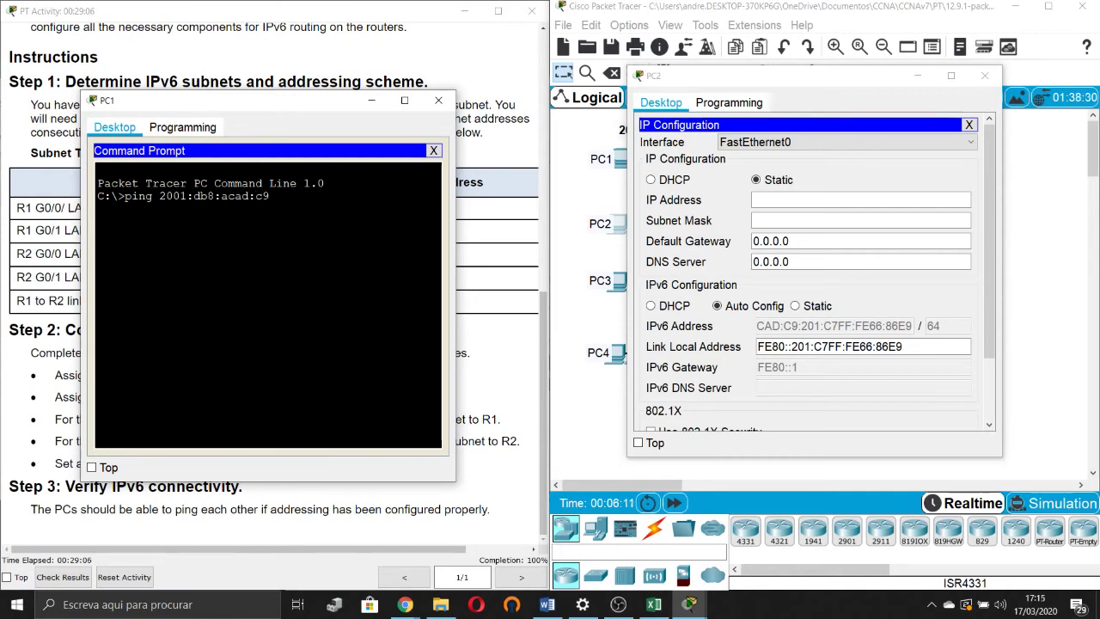
{"action": "type", "text": ":201:c7ff:fe66:86e9"}
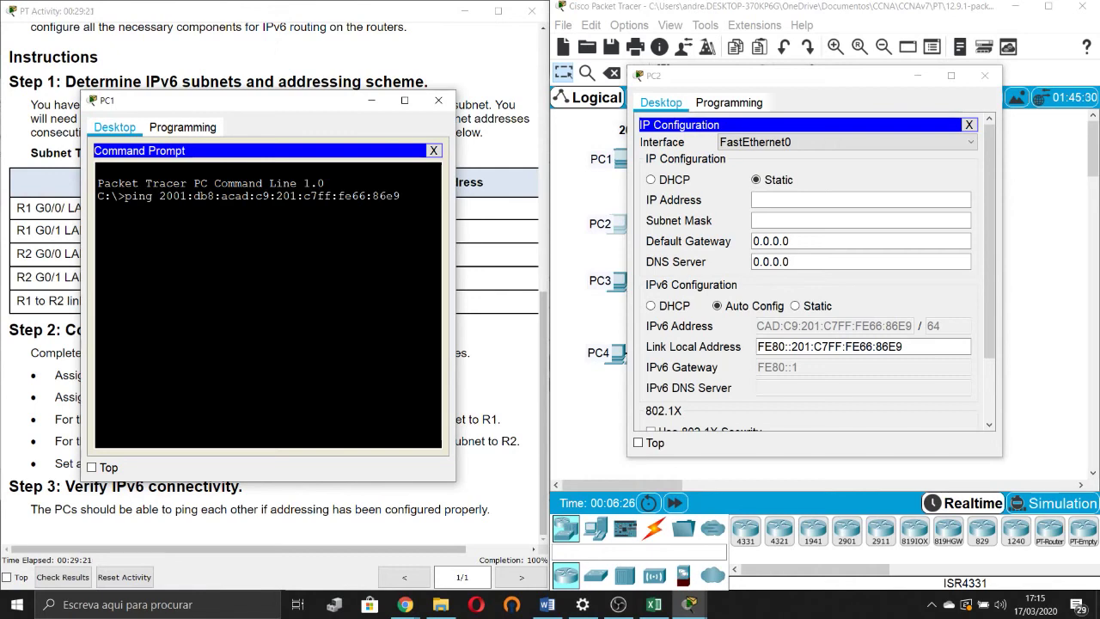
{"action": "key", "text": "Return"}
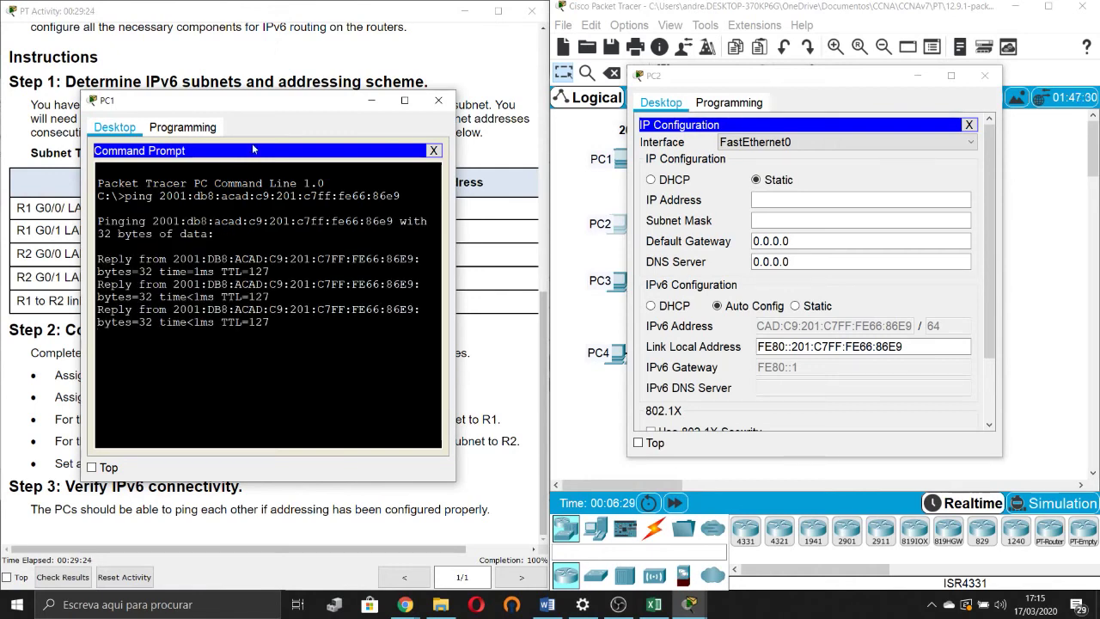
{"action": "key", "text": "Return"}
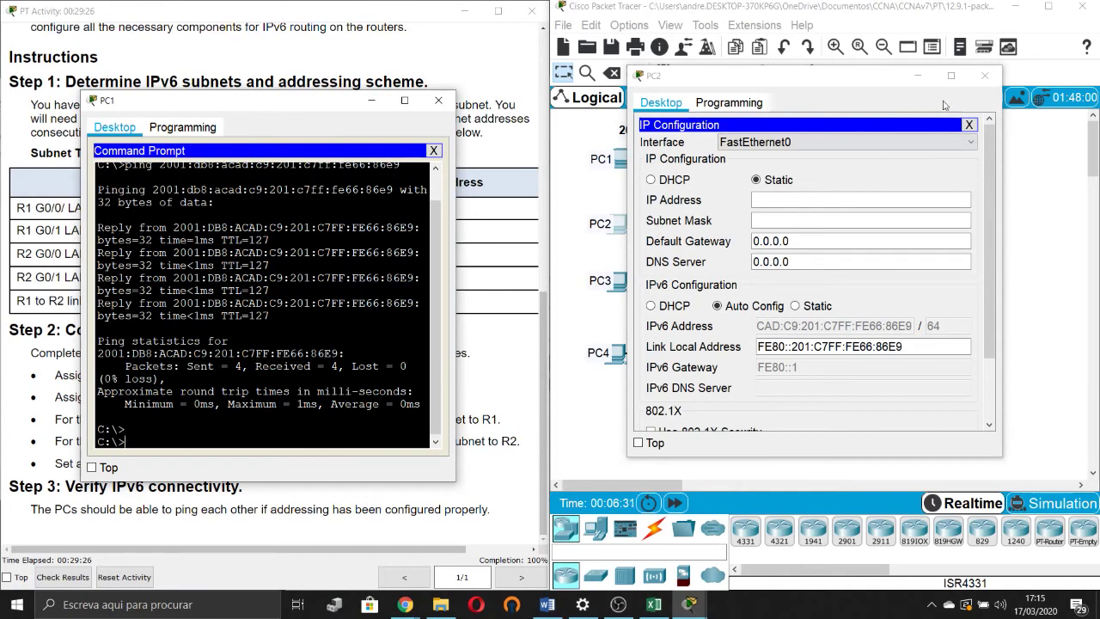
Step: Close PC2's window and open PC3's IP Configuration beside PC1's Command Prompt to read PC3's IPv6 address
{"action": "left_click", "coordinate": [985, 76]}
{"action": "left_click", "coordinate": [619, 284]}
{"action": "left_click_drag", "start_coordinate": [563, 107], "coordinate": [744, 133]}
{"action": "left_click", "coordinate": [578, 202]}
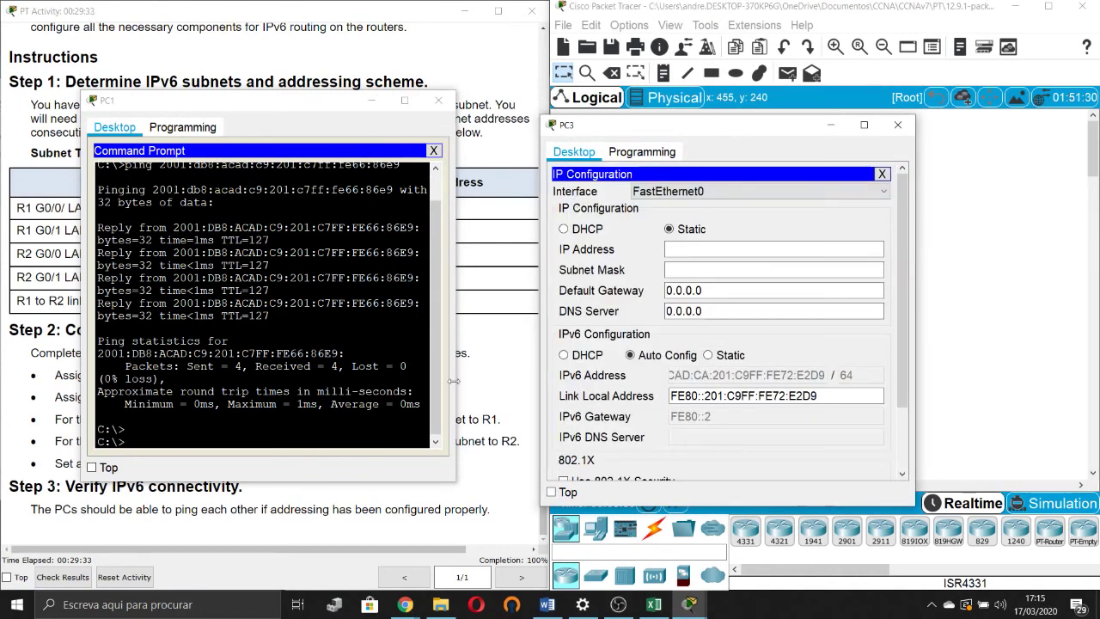
Step: Ping PC3 from PC1's Command Prompt at 2001:db8:acad:ca:201:c9ff:fe72:e2d9 and stop the ping after a few replies
{"action": "left_click", "coordinate": [231, 447]}
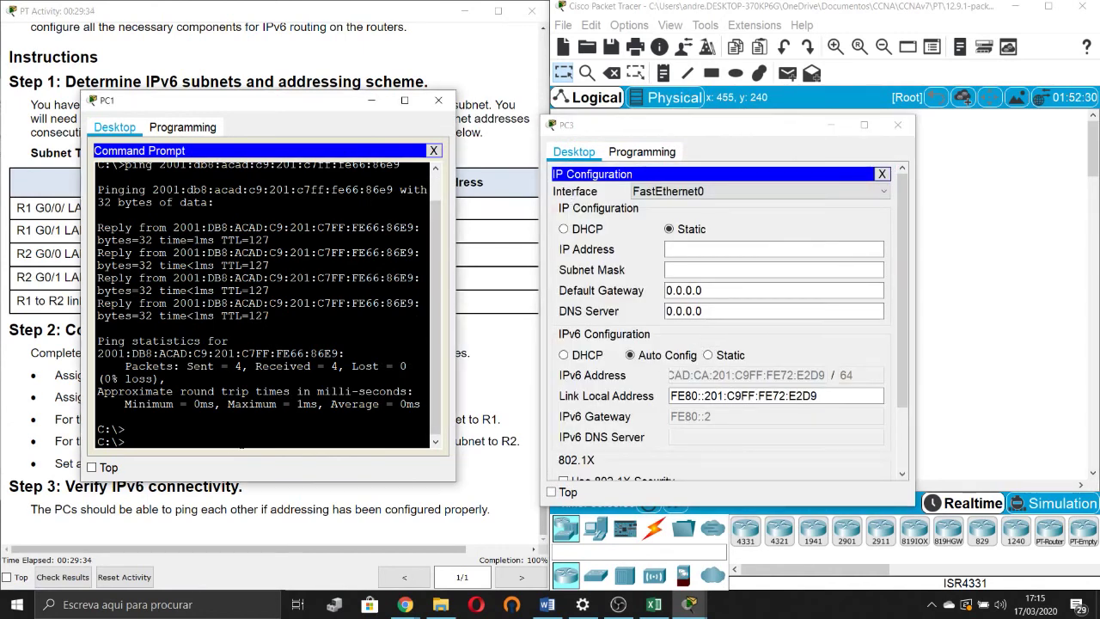
{"action": "key", "text": "Up"}
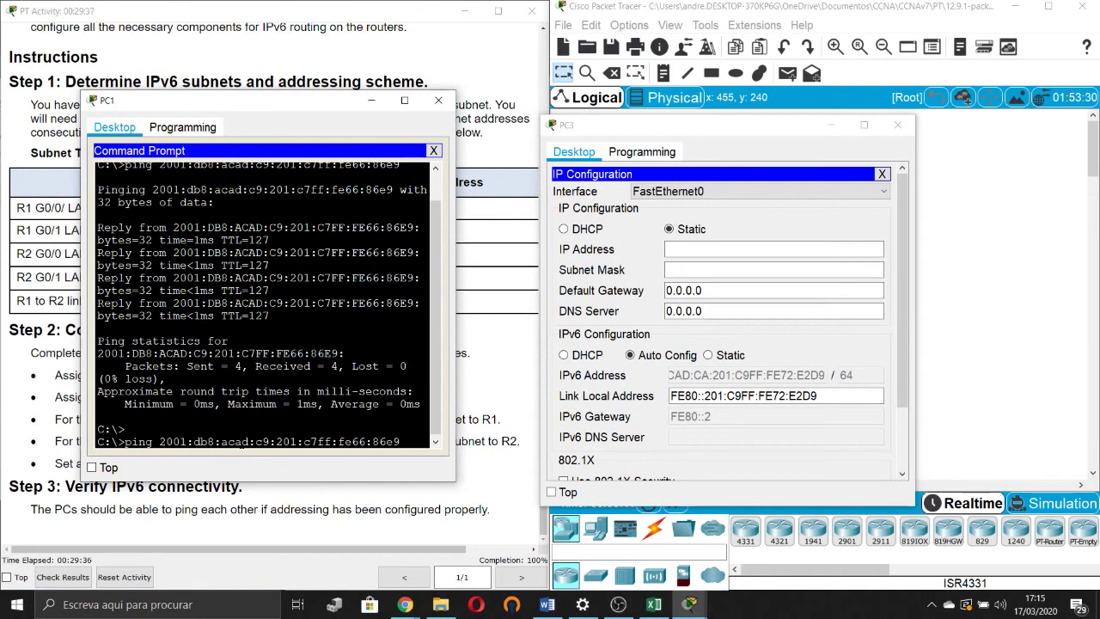
{"action": "key", "text": "BackSpace"}
{"action": "key", "text": "BackSpace"}
{"action": "key", "text": "BackSpace"}
{"action": "key", "text": "BackSpace"}
{"action": "key", "text": "BackSpace"}
{"action": "key", "text": "BackSpace"}
{"action": "key", "text": "BackSpace"}
{"action": "key", "text": "BackSpace"}
{"action": "key", "text": "BackSpace"}
{"action": "key", "text": "BackSpace"}
{"action": "key", "text": "BackSpace"}
{"action": "key", "text": "BackSpace"}
{"action": "key", "text": "BackSpace"}
{"action": "key", "text": "BackSpace"}
{"action": "key", "text": "BackSpace"}
{"action": "key", "text": "BackSpace"}
{"action": "type", "text": "a:201:c9ff:fe72"}
{"action": "type", "text": "e2d9"}
{"action": "key", "text": "Return"}
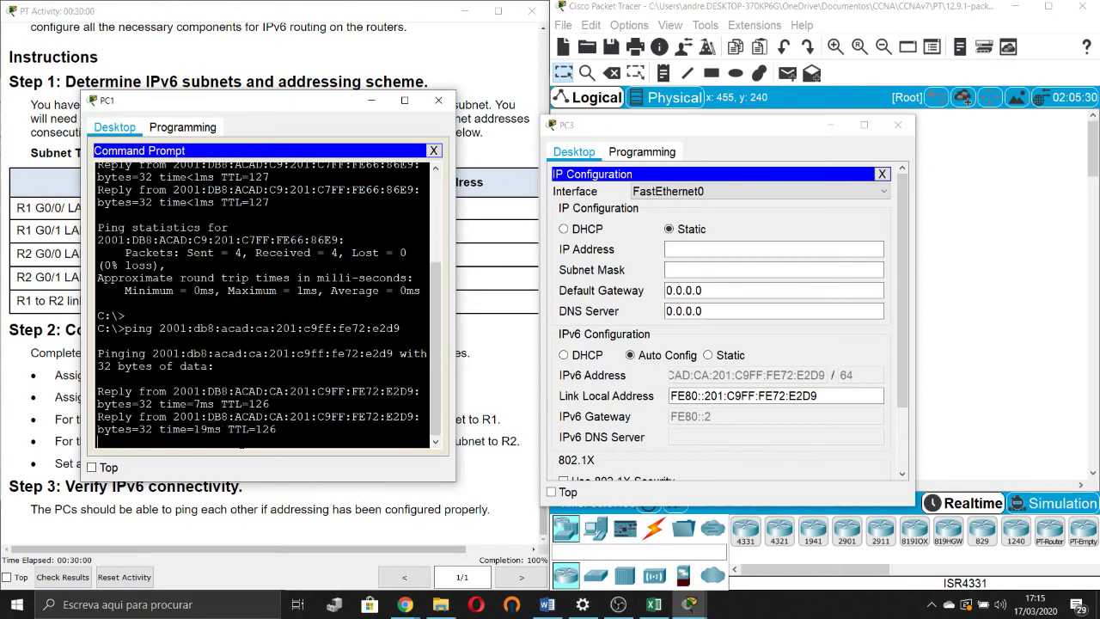
{"action": "key", "text": "ctrl+c"}
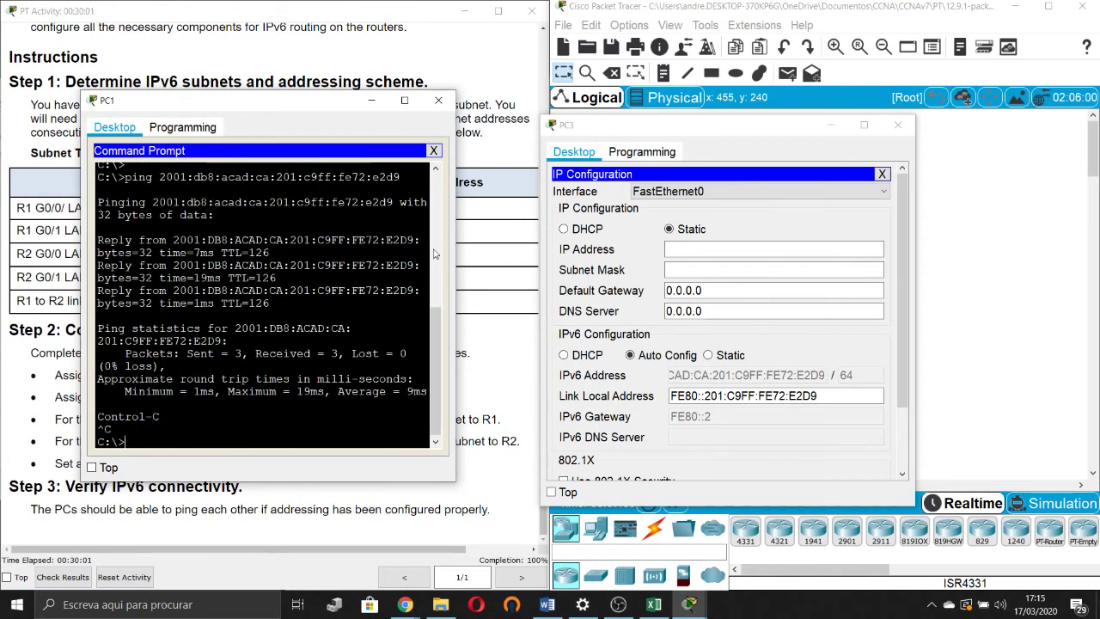
Step: Open PC4's IP Configuration and place it beside PC1's Command Prompt to read PC4's IPv6 address
{"action": "left_click", "coordinate": [943, 225]}
{"action": "left_click", "coordinate": [621, 359]}
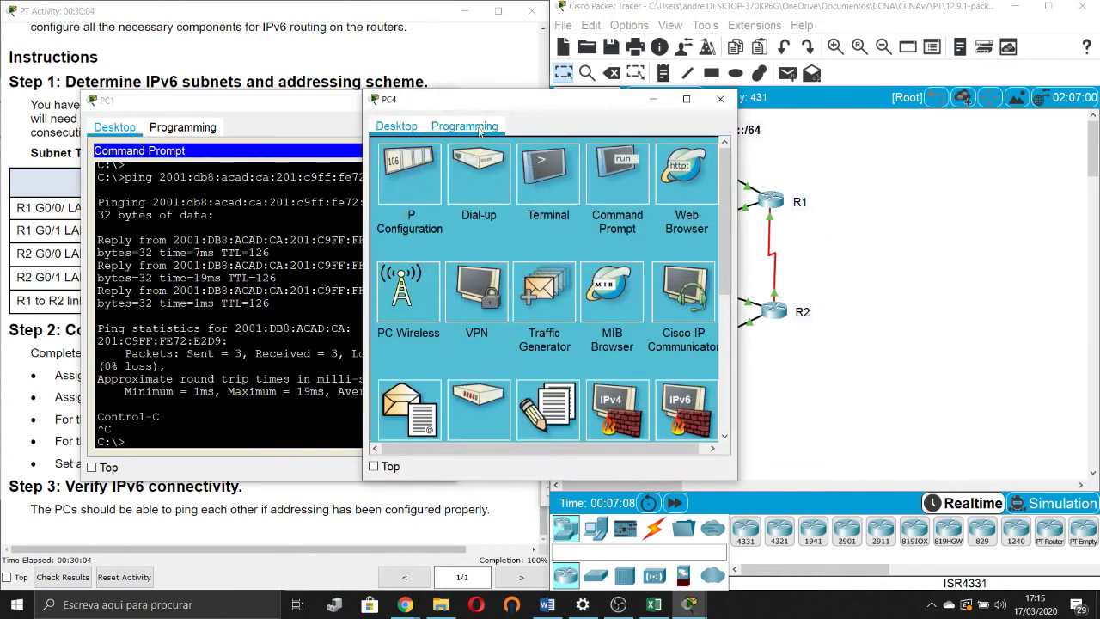
{"action": "left_click", "coordinate": [433, 169]}
{"action": "left_click_drag", "start_coordinate": [516, 99], "coordinate": [730, 90]}
Step: Ping PC4 from PC1's Command Prompt at 2001:db8:acad:cb:2e0:a3ff:fe12:16cb
{"action": "left_click", "coordinate": [97, 404]}
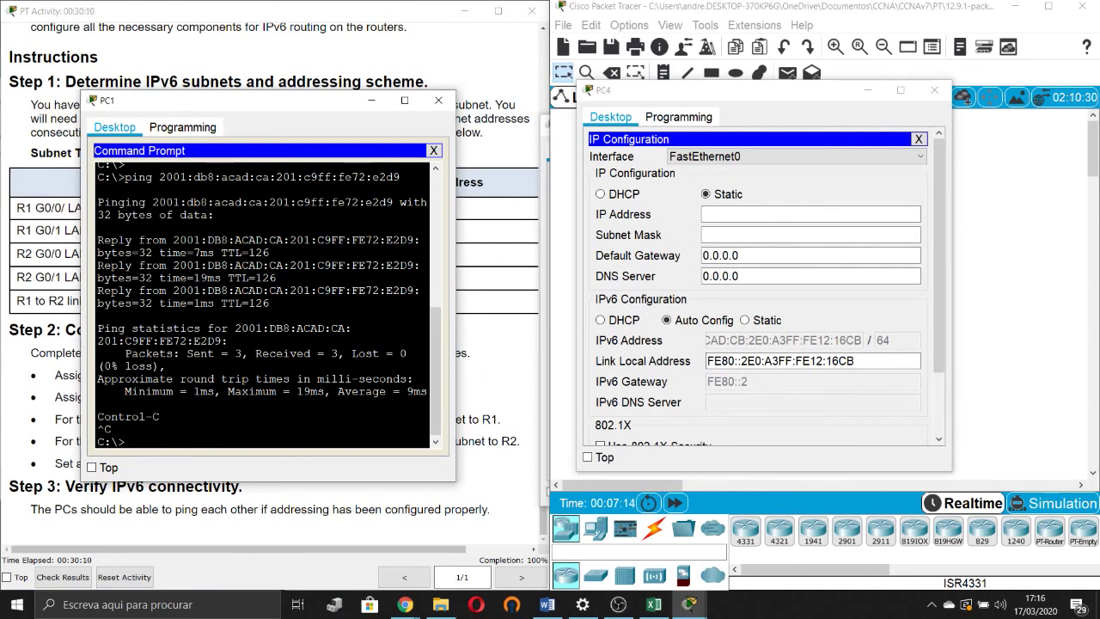
{"action": "key", "text": "Return"}
{"action": "type", "text": "ping"}
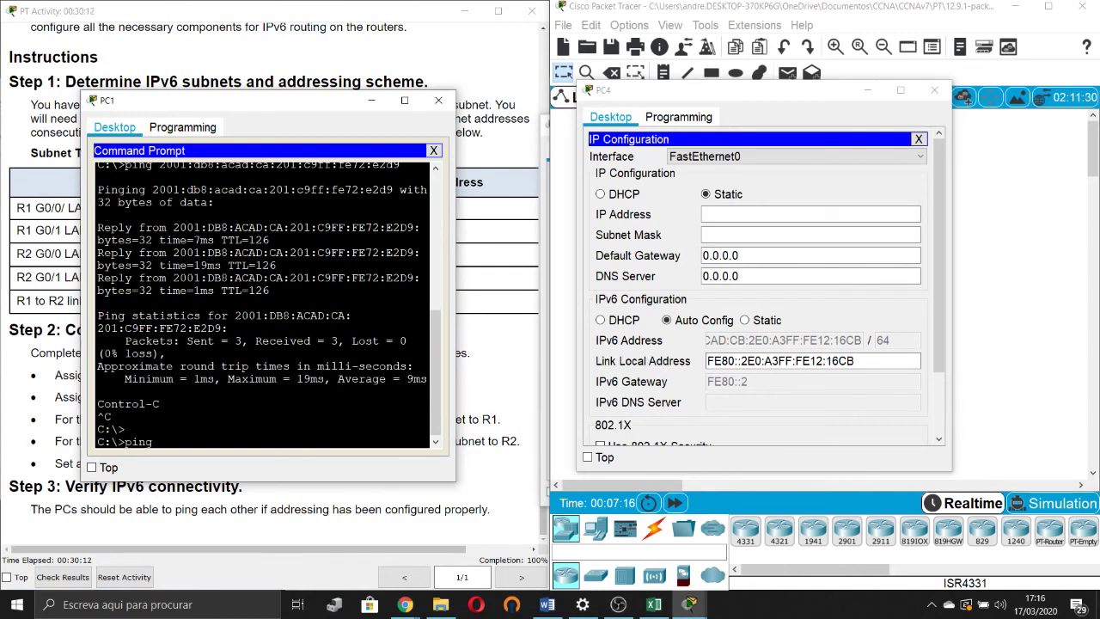
{"action": "key", "text": "ctrl+v"}
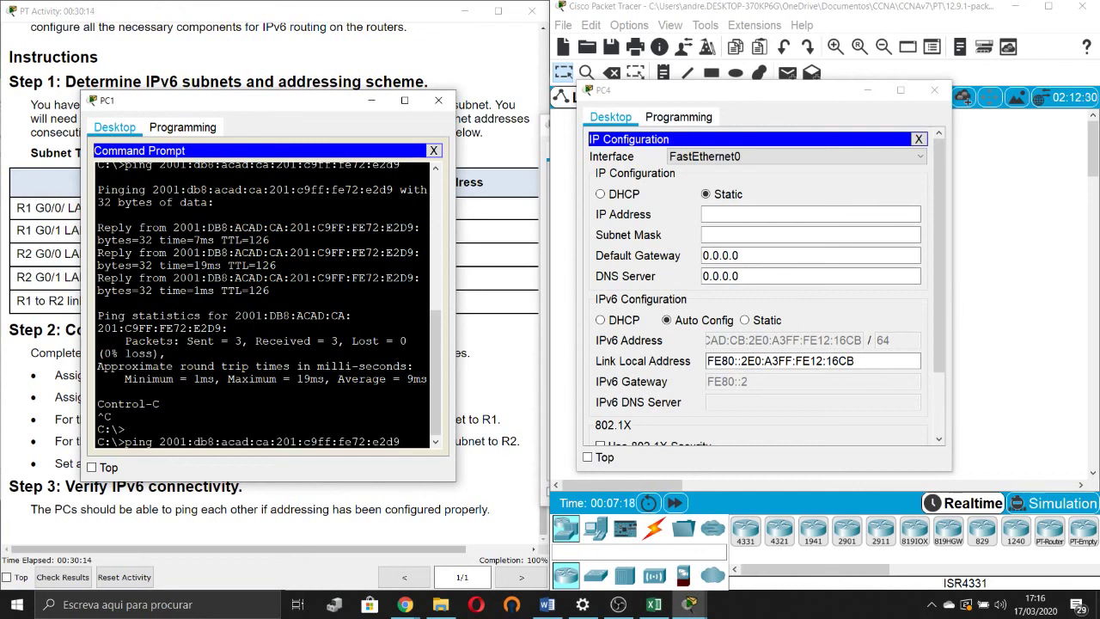
{"action": "key", "text": "BackSpace"}
{"action": "key", "text": "BackSpace"}
{"action": "key", "text": "BackSpace"}
{"action": "key", "text": "BackSpace"}
{"action": "key", "text": "BackSpace"}
{"action": "key", "text": "BackSpace"}
{"action": "key", "text": "BackSpace"}
{"action": "key", "text": "BackSpace"}
{"action": "key", "text": "BackSpace"}
{"action": "key", "text": "BackSpace"}
{"action": "key", "text": "BackSpace"}
{"action": "key", "text": "BackSpace"}
{"action": "key", "text": "BackSpace"}
{"action": "key", "text": "BackSpace"}
{"action": "key", "text": "BackSpace"}
{"action": "key", "text": "BackSpace"}
{"action": "key", "text": "BackSpace"}
{"action": "key", "text": "BackSpace"}
{"action": "type", "text": "b"}
{"action": "type", "text": "2e0:a3ff:f"}
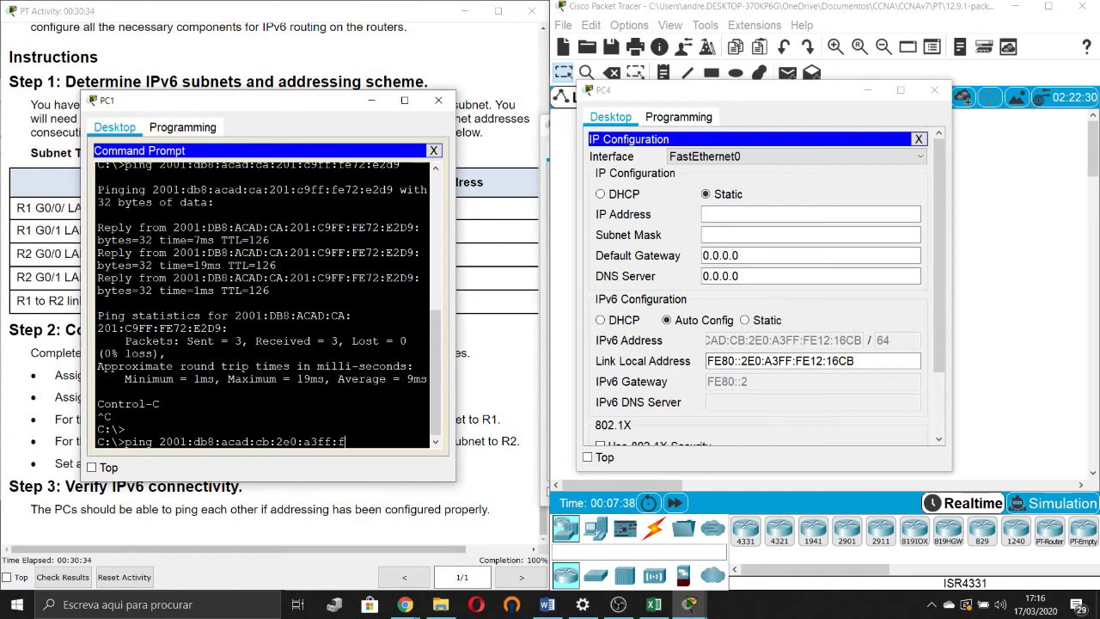
{"action": "type", "text": "e12:16cb"}
{"action": "key", "text": "Return"}
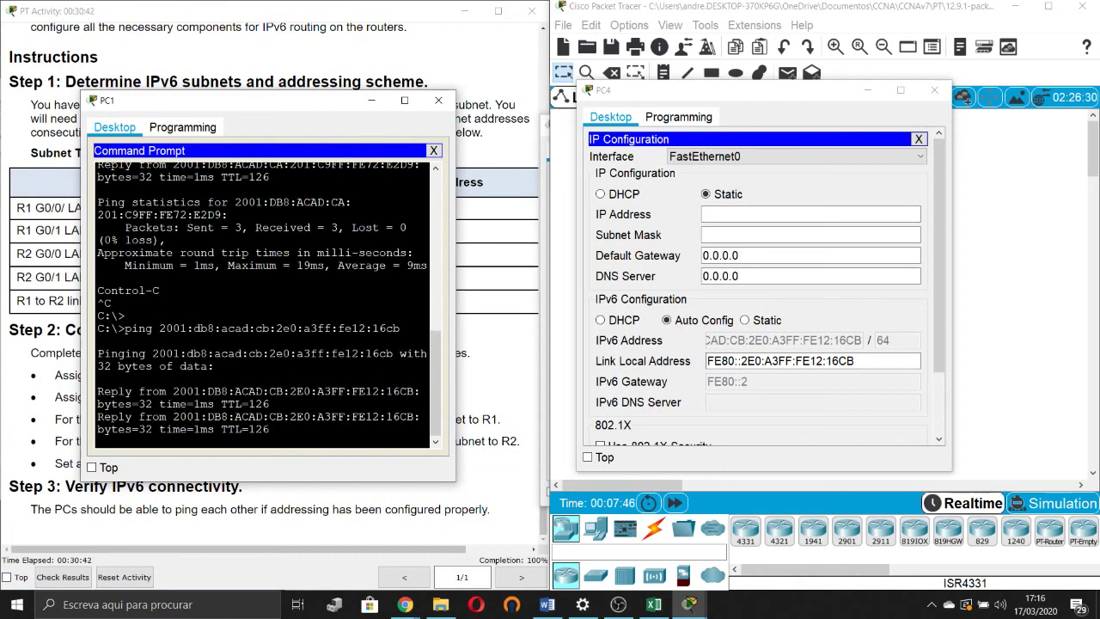